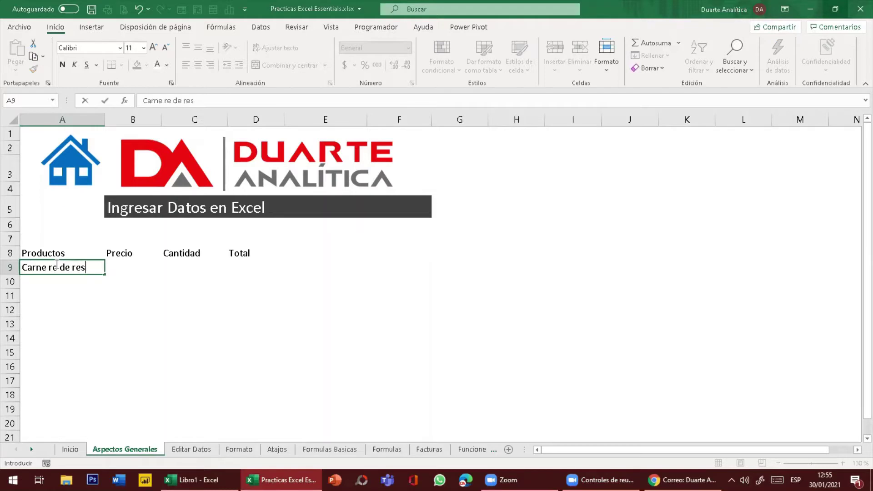
- Enter "Carne de Res" in A9, replacing the mistyped product name, and "Carne de Pollo" in A10
key(Return)
click(79, 269)
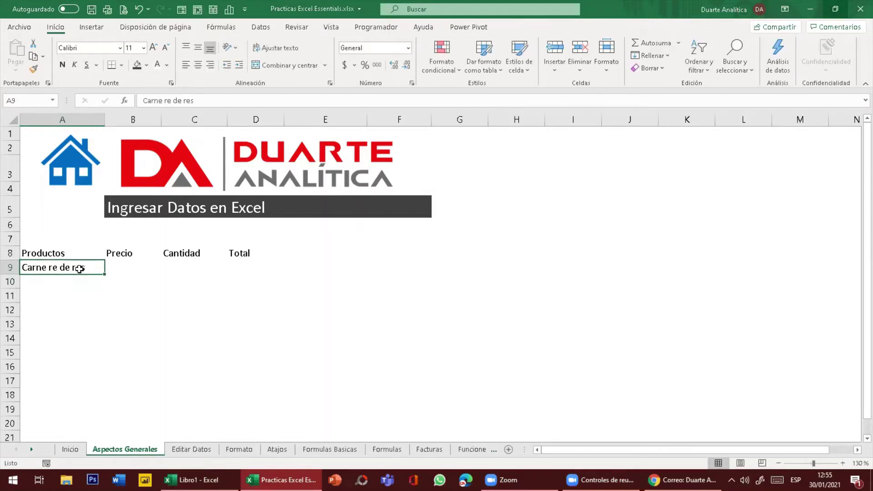
text(Carne de Res)
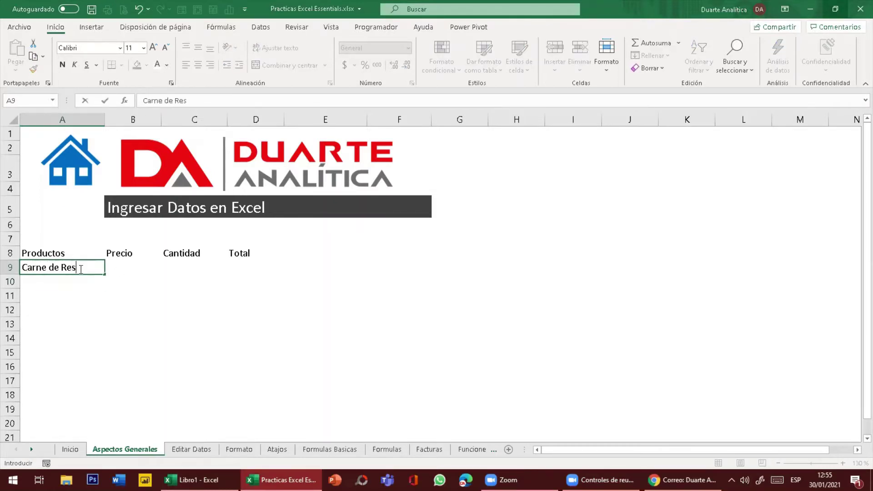
key(Return)
text(Carne de )
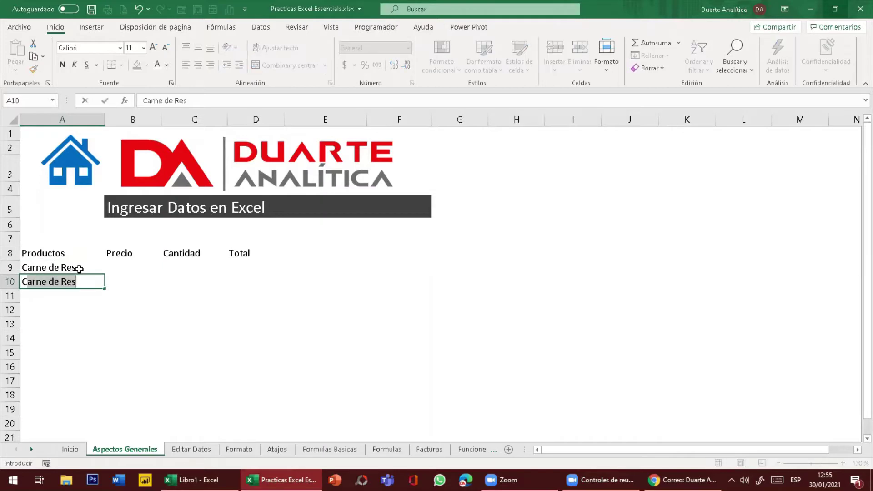
text(Pollo)
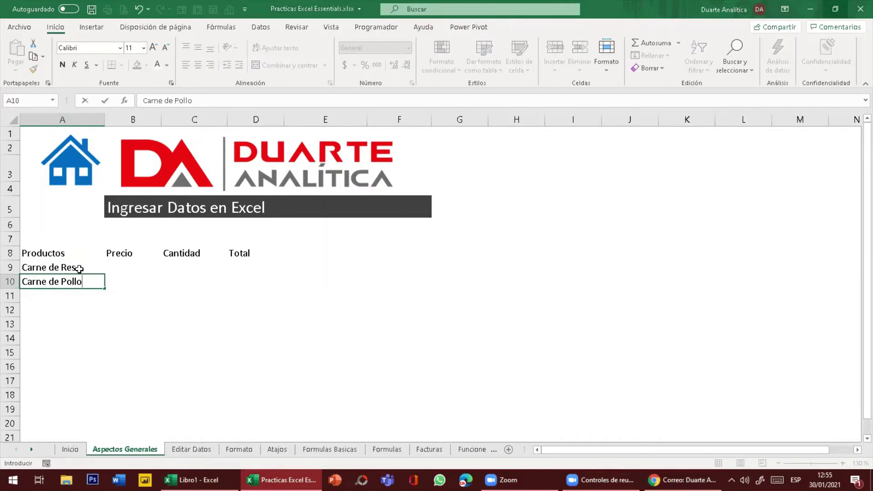
key(Return)
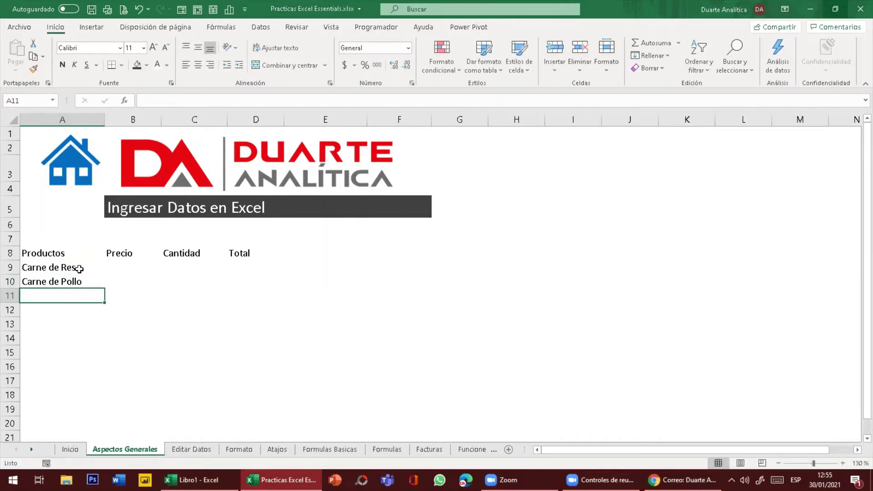
- Add "Platanos Maduros", "Coliflor" and "Pan de Yuca" to the product list in A11 to A13
text(Platanos )
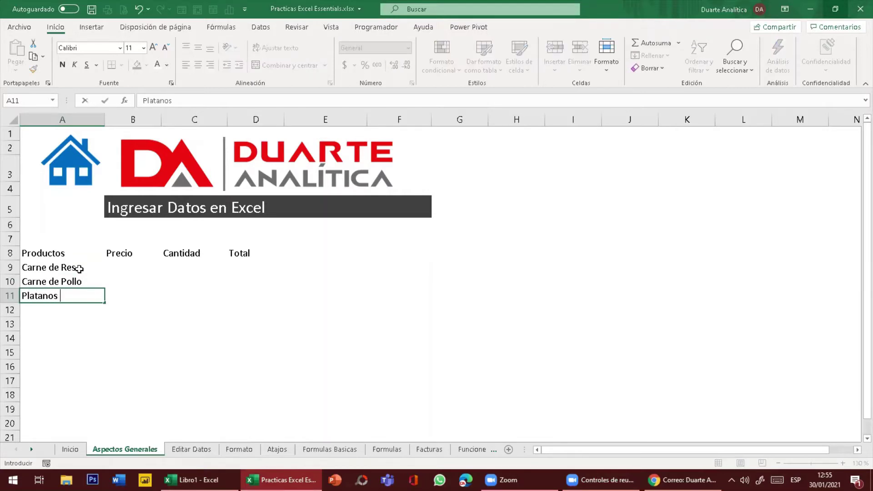
text(Maduros)
key(Return)
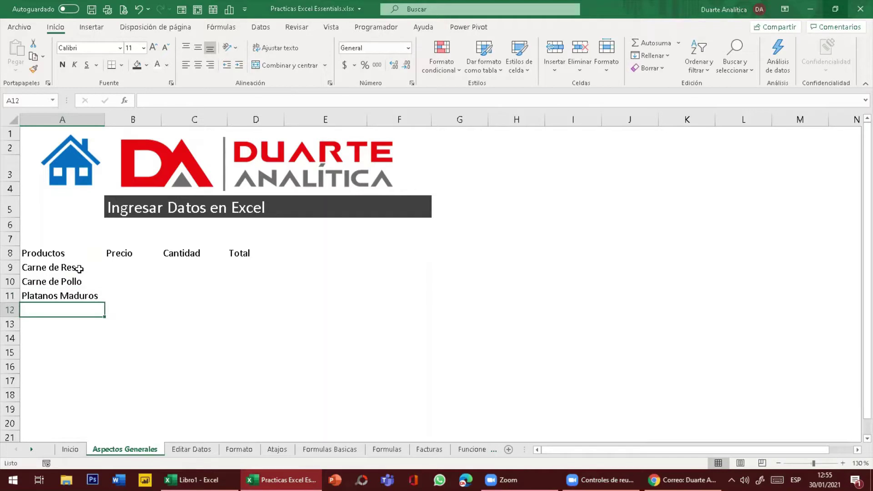
text(Coliflor)
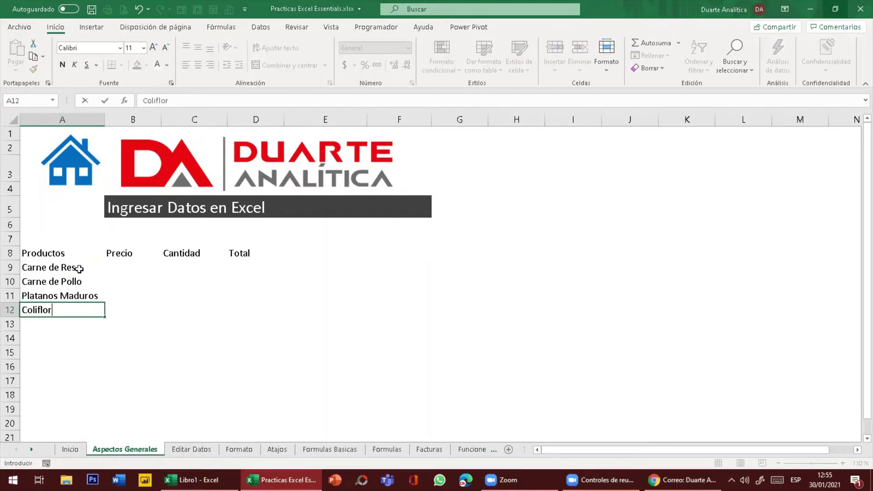
key(Return)
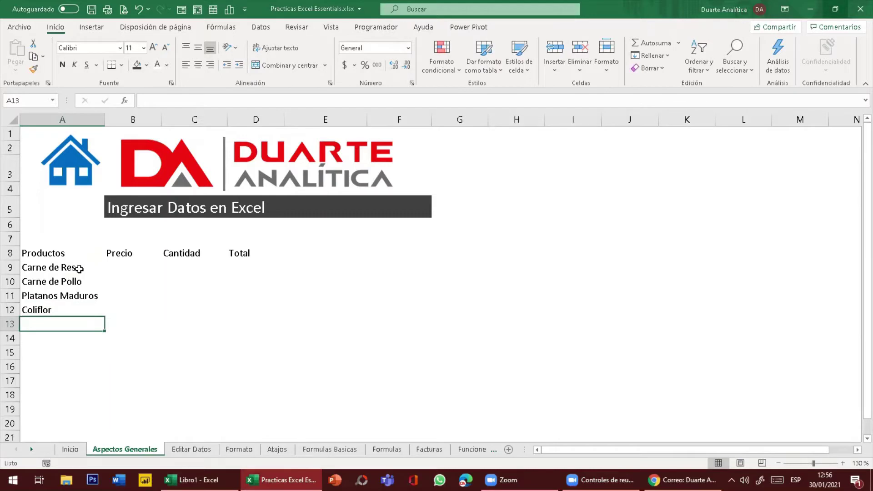
text(Pan de )
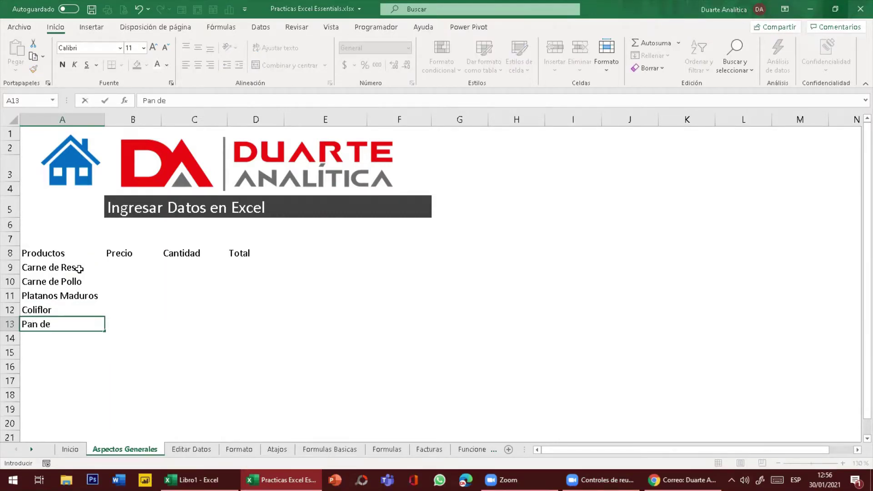
text(Yuca)
click(170, 308)
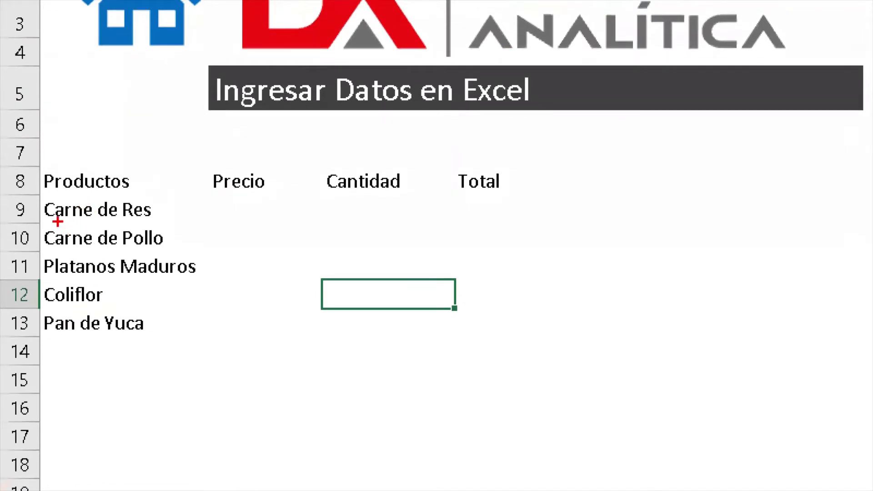
drag(58, 221, 118, 220)
drag(50, 251, 130, 250)
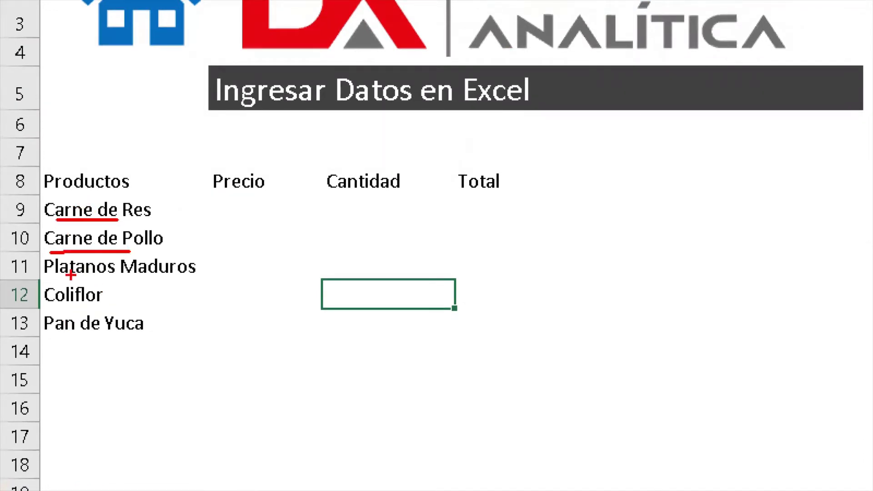
drag(66, 276, 132, 281)
drag(62, 309, 95, 299)
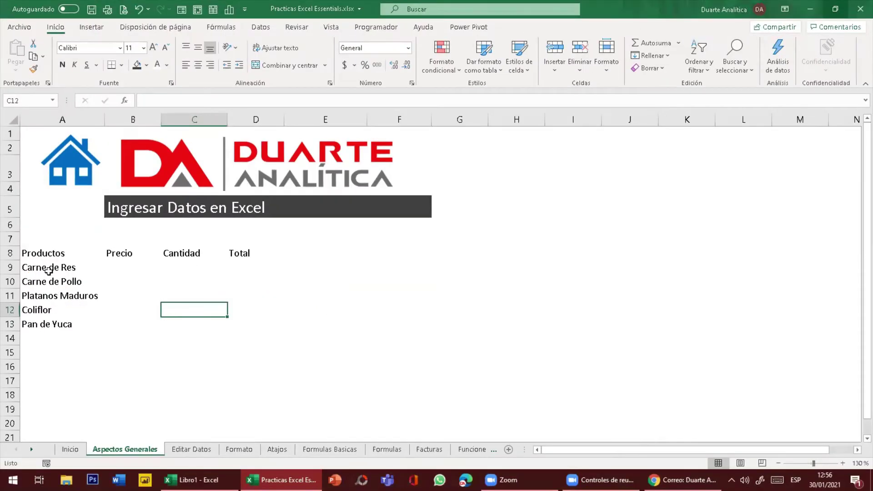
click(98, 211)
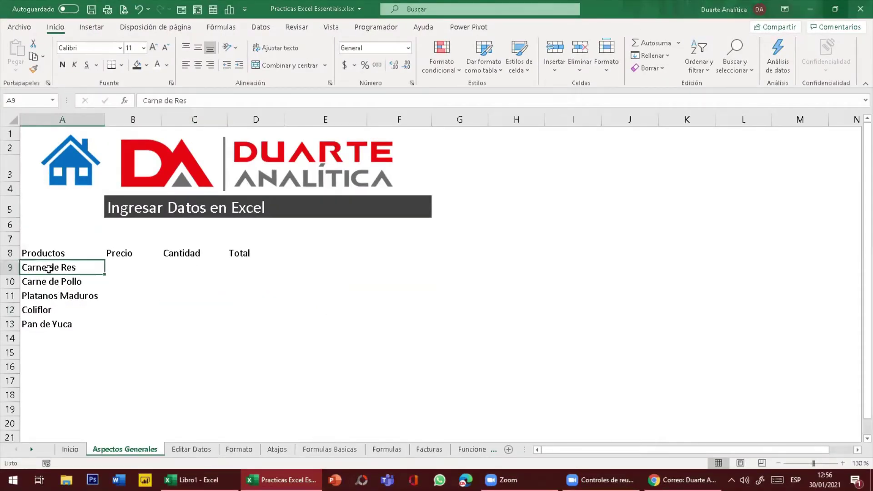
key(Down)
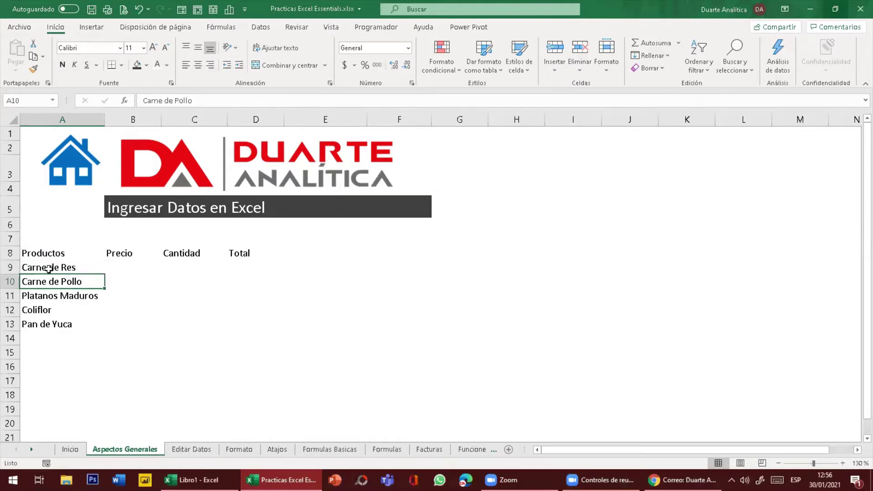
key(Down)
key(Down)
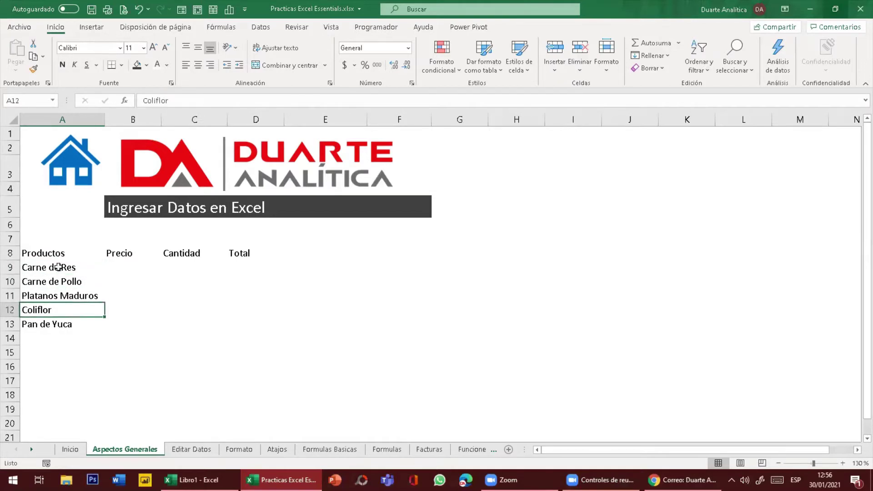
- Fill the Precio column for the five products in B9 to B13 with 90, 80, 75, 20 and 10
click(122, 262)
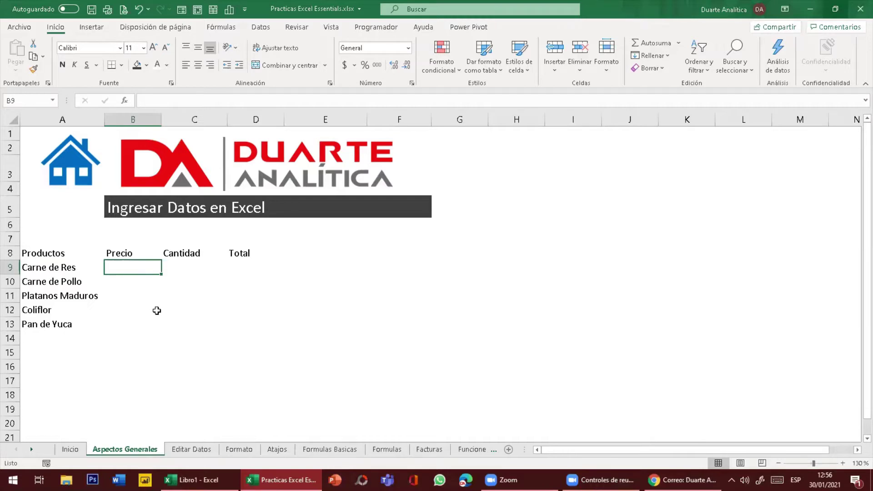
text(90)
key(Return)
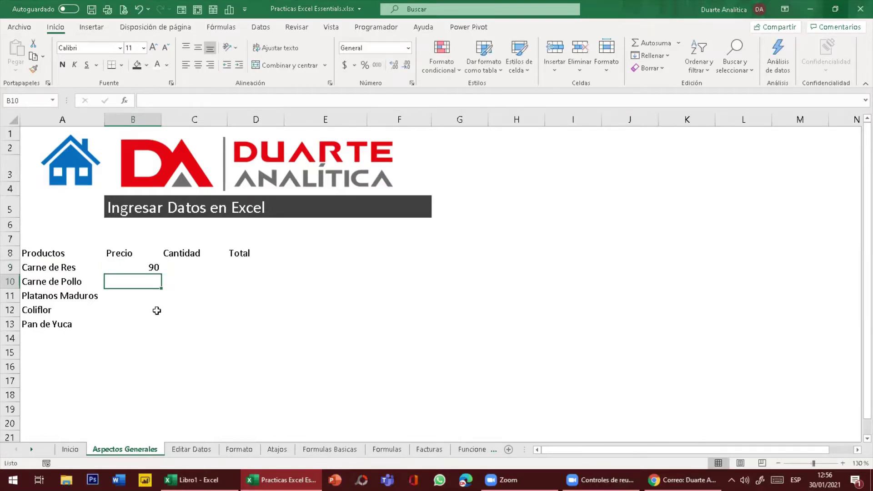
text(80)
key(Return)
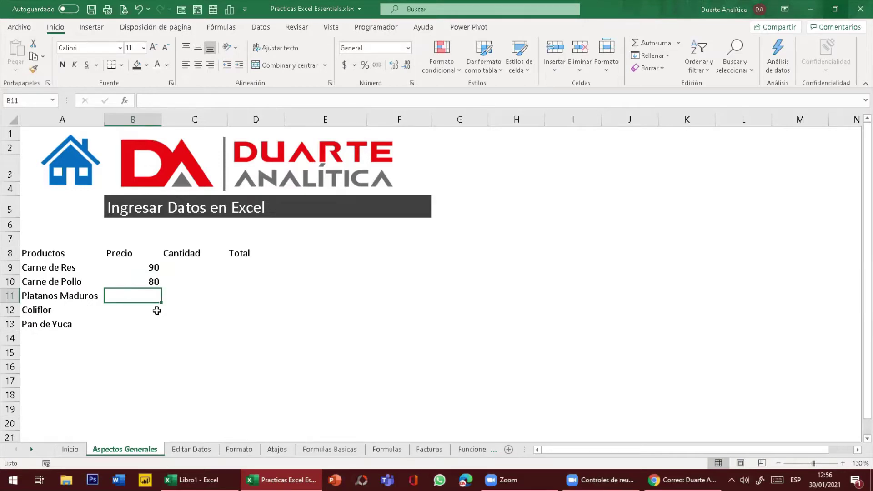
text(75)
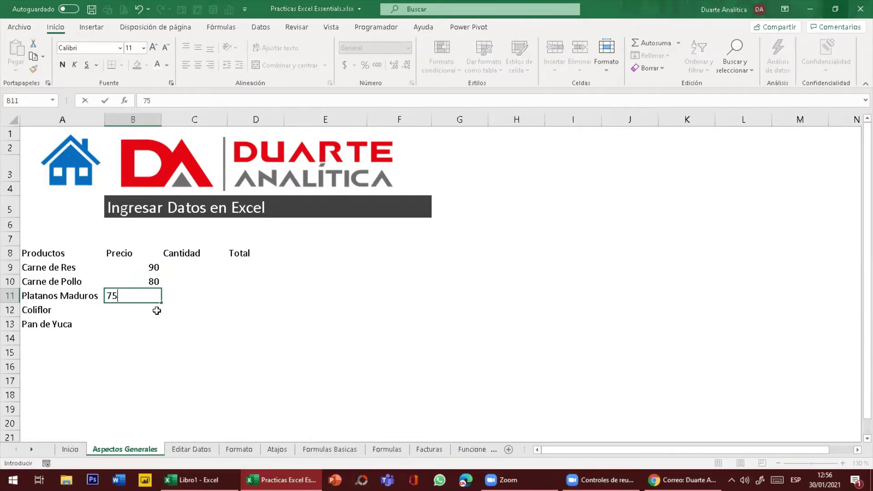
key(Return)
text(20)
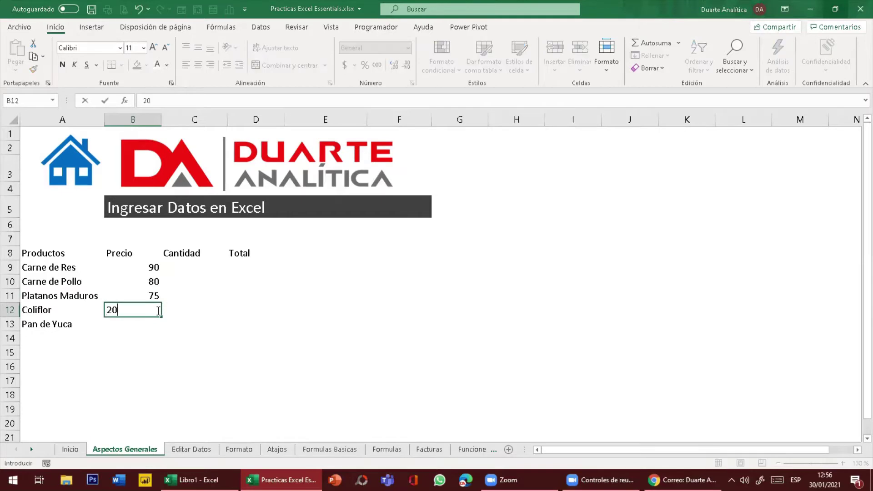
key(Return)
text(10)
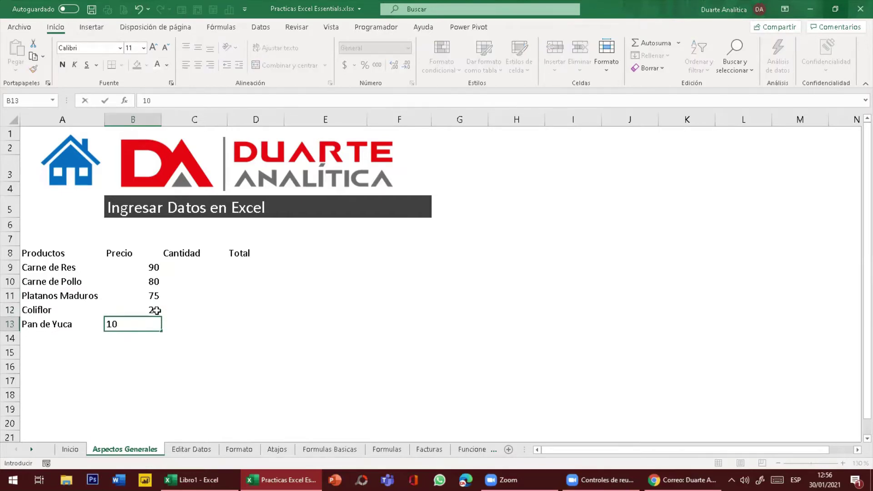
key(Tab)
- Fill the Cantidad column for the five products in C9 to C13 with 10, 10, 12, 13 and 14
key(Up)
key(Up)
key(Up)
key(Up)
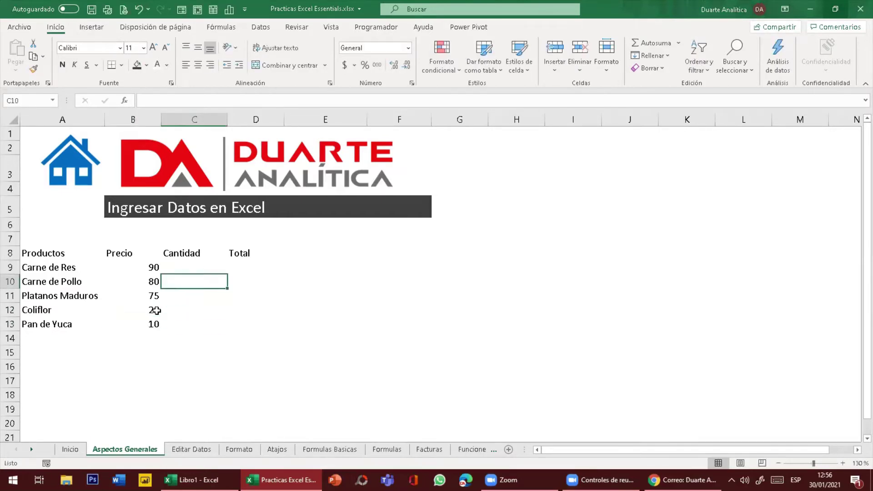
text(10)
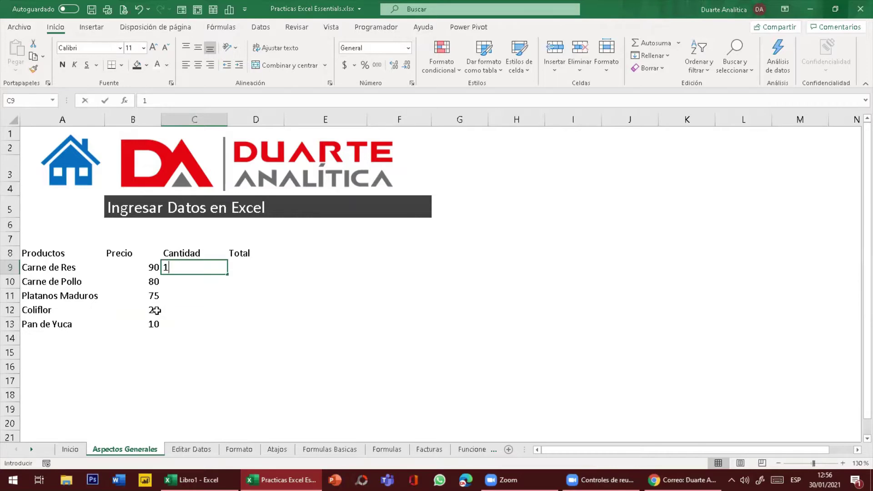
key(Return)
text(10)
key(Return)
text(12)
key(Return)
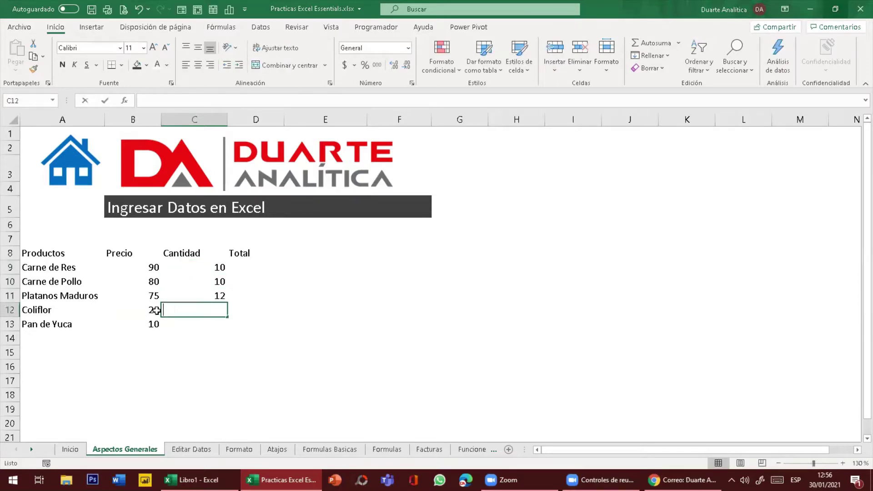
text(13)
key(Return)
text(14)
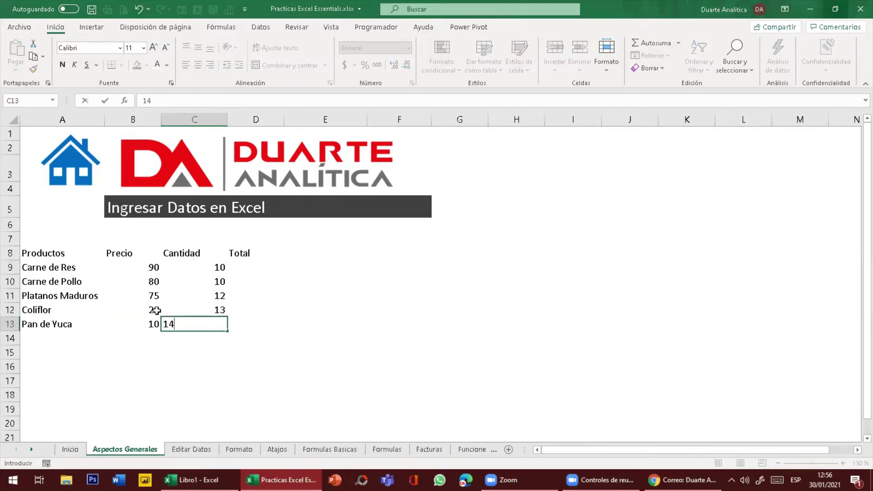
key(Return)
click(253, 266)
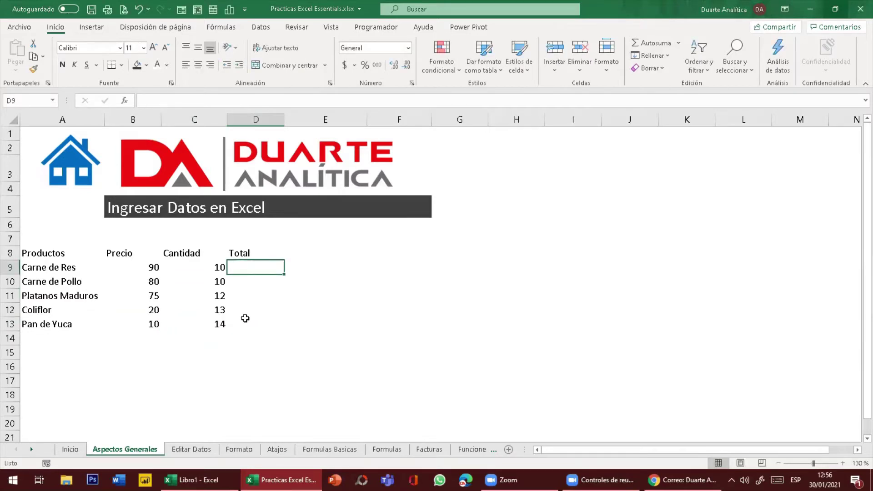
click(117, 371)
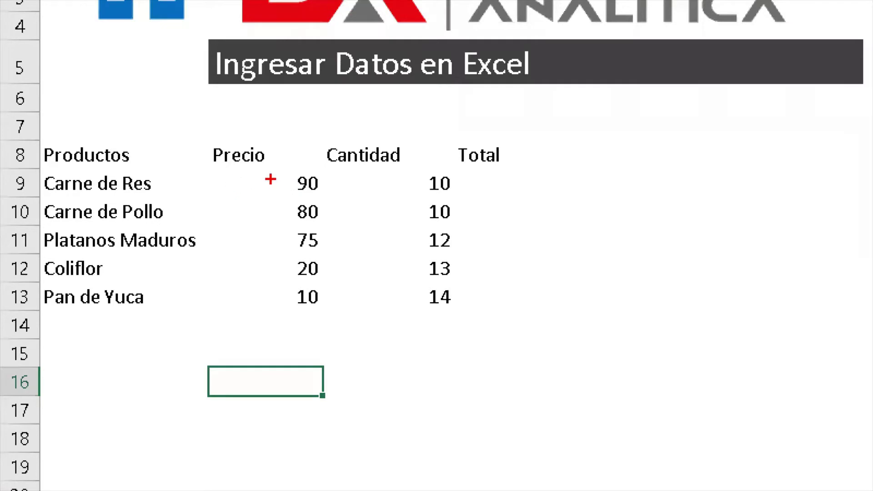
mouse_move(261, 176)
mouse_down()
mouse_move(259, 187)
mouse_move(229, 201)
mouse_move(264, 208)
mouse_up()
drag(249, 174, 252, 215)
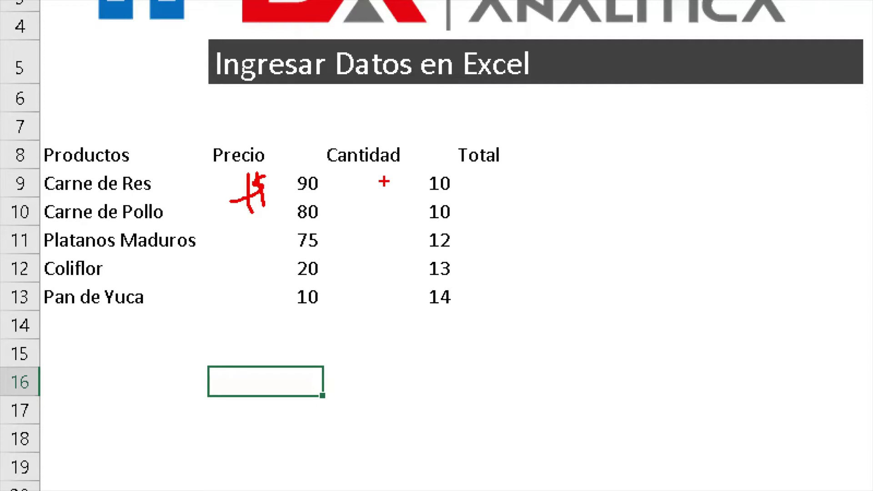
mouse_move(390, 178)
mouse_down()
mouse_move(375, 227)
mouse_move(386, 299)
mouse_up()
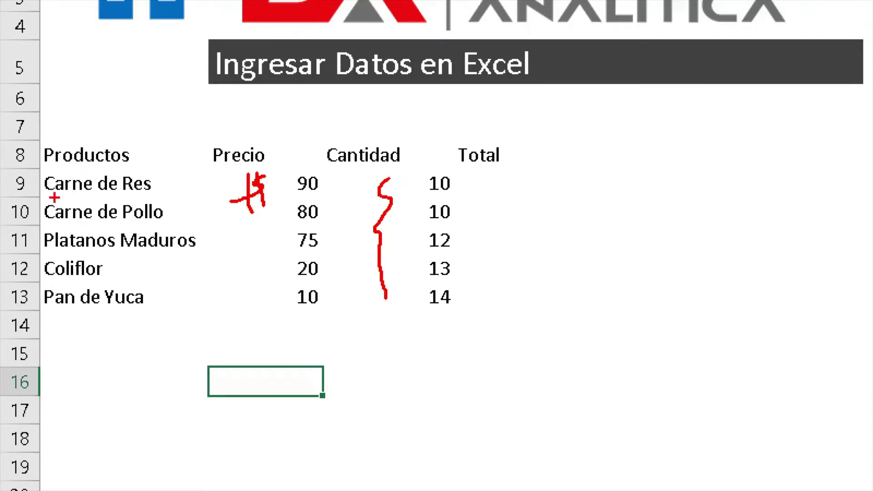
drag(54, 197, 206, 195)
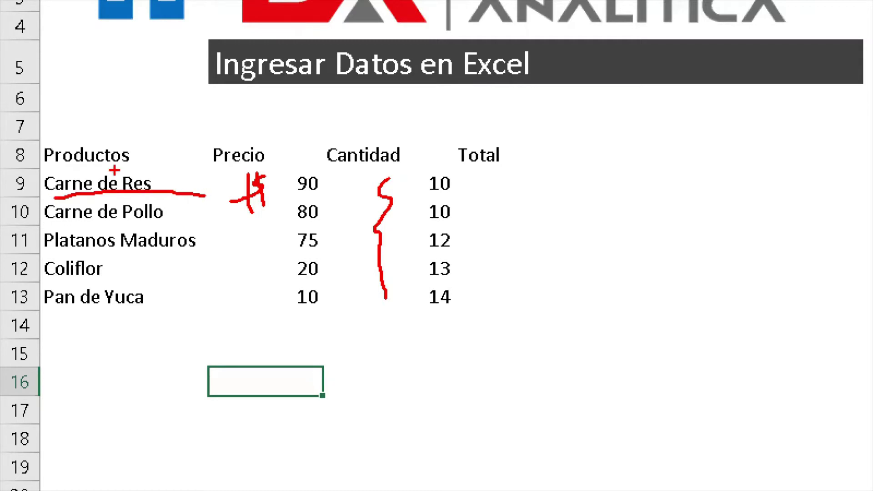
mouse_move(50, 167)
mouse_down()
mouse_move(281, 175)
mouse_move(382, 161)
mouse_move(543, 167)
mouse_up()
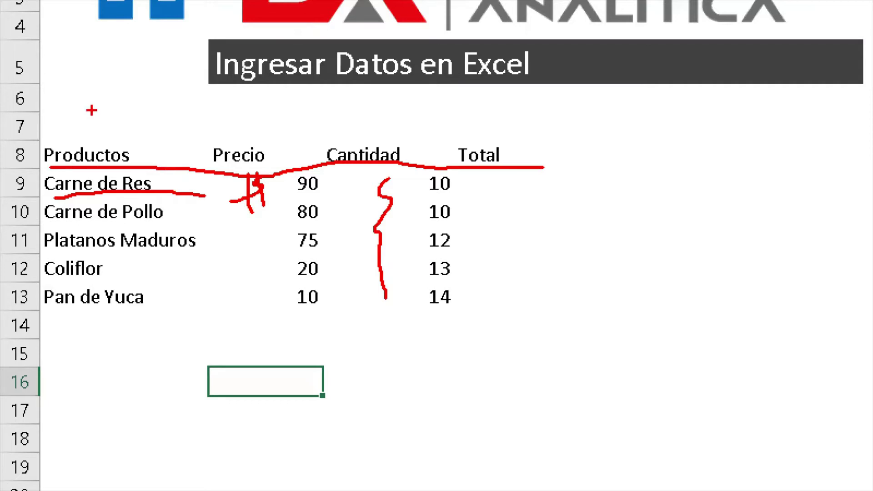
mouse_move(91, 109)
mouse_down()
mouse_move(95, 132)
mouse_move(106, 95)
mouse_up()
key(Escape)
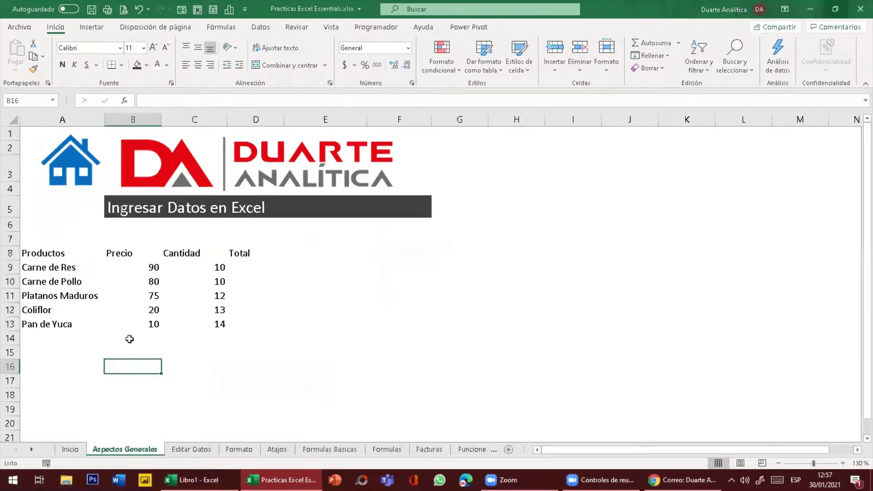
- Select the prices of the five products in B9 to B13
click(147, 270)
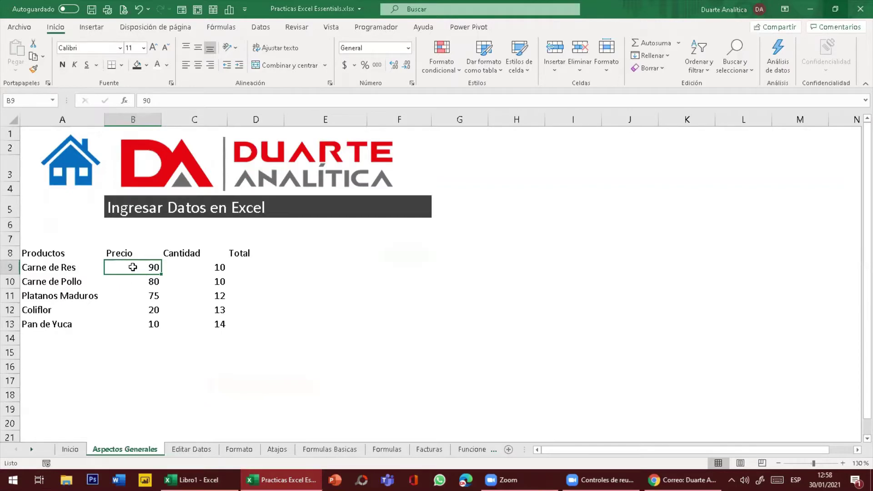
drag(133, 267, 140, 324)
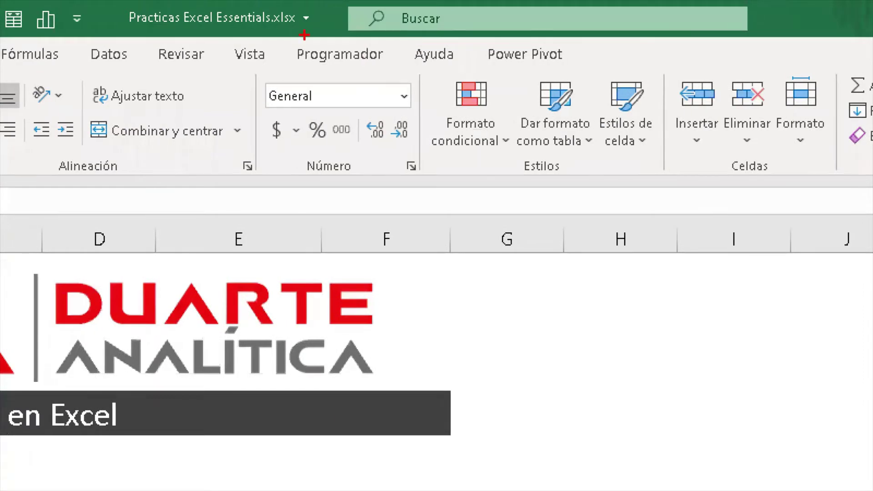
mouse_move(263, 68)
mouse_down()
mouse_move(254, 81)
mouse_move(266, 185)
mouse_move(423, 198)
mouse_move(430, 129)
mouse_move(404, 58)
mouse_move(295, 76)
mouse_move(270, 66)
mouse_up()
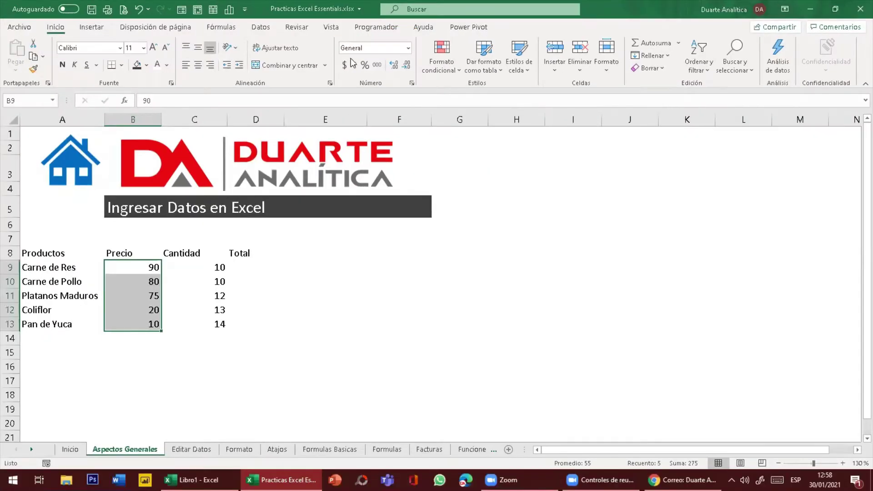
click(45, 55)
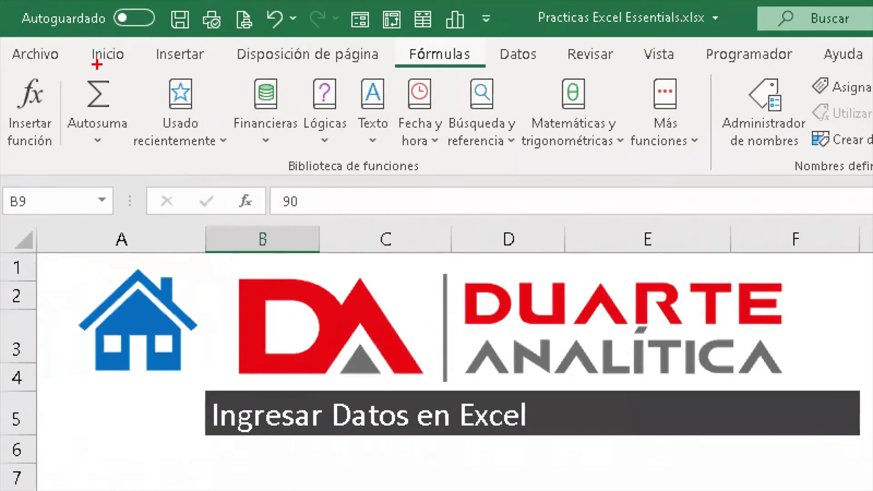
mouse_move(87, 58)
mouse_down()
mouse_move(93, 70)
mouse_move(136, 54)
mouse_move(84, 41)
mouse_move(86, 66)
mouse_up()
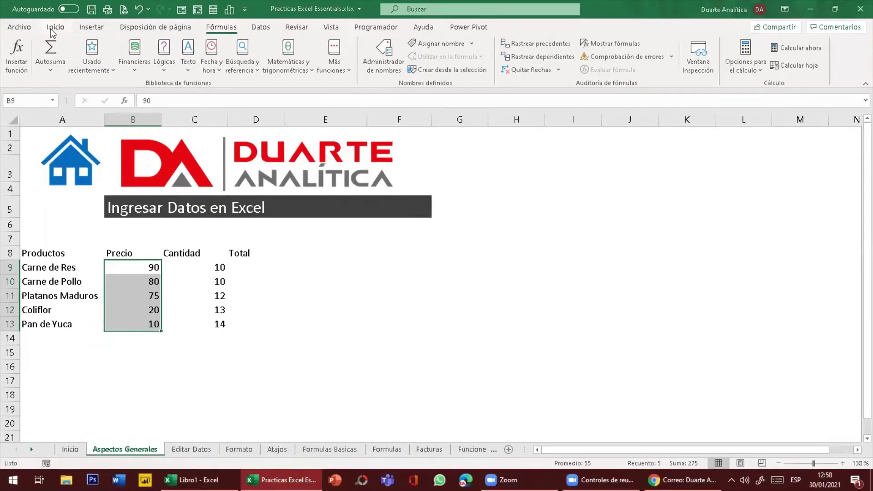
click(107, 54)
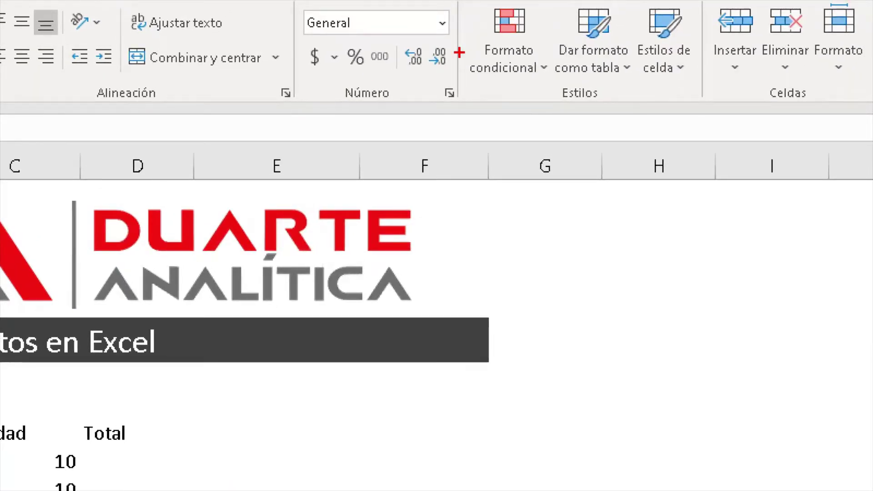
mouse_move(318, 39)
mouse_down()
mouse_move(294, 75)
mouse_move(319, 7)
mouse_move(303, 43)
mouse_up()
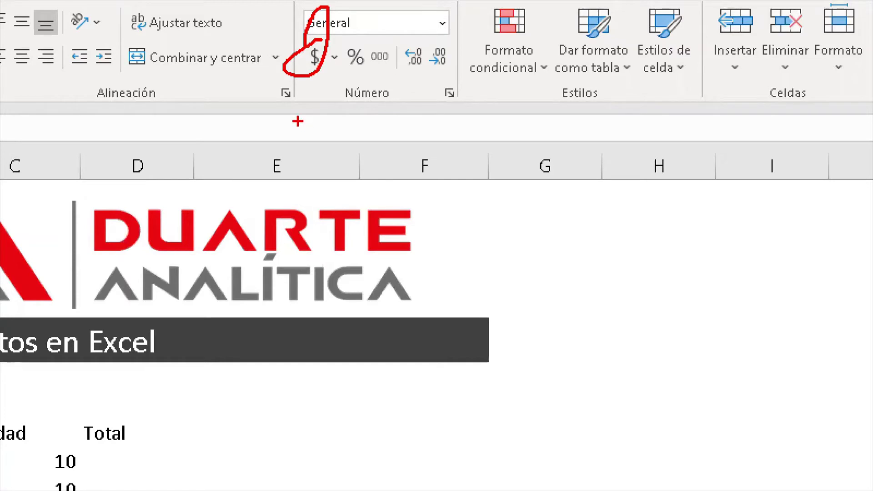
mouse_move(285, 120)
mouse_down()
mouse_move(302, 129)
mouse_move(293, 132)
mouse_move(335, 131)
mouse_move(311, 145)
mouse_move(307, 134)
mouse_up()
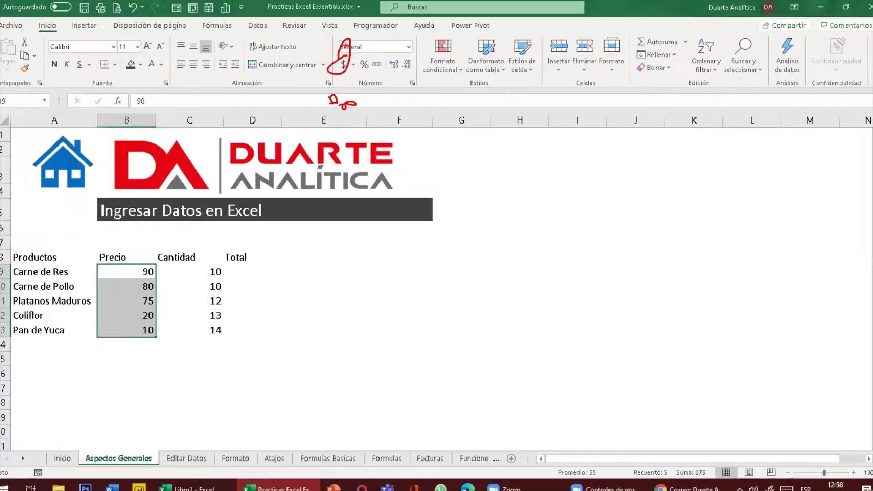
- Examine the accounting currency symbols and the number formats available for the selected prices
click(354, 65)
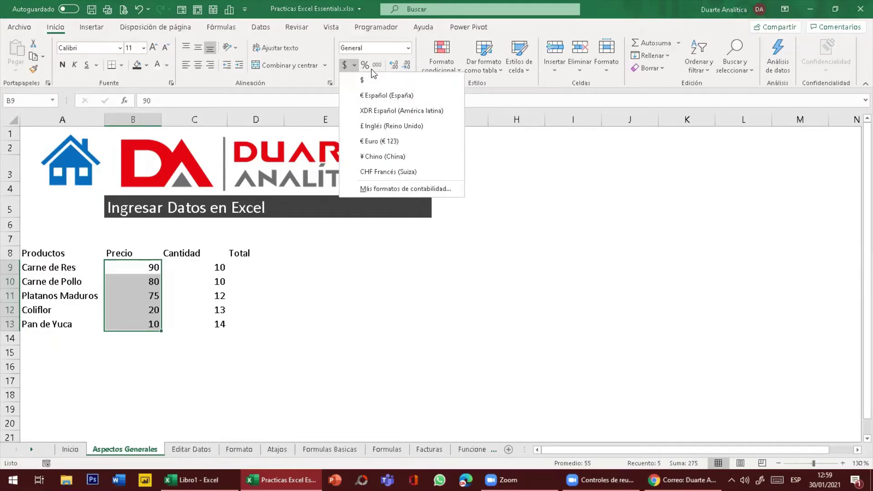
click(324, 78)
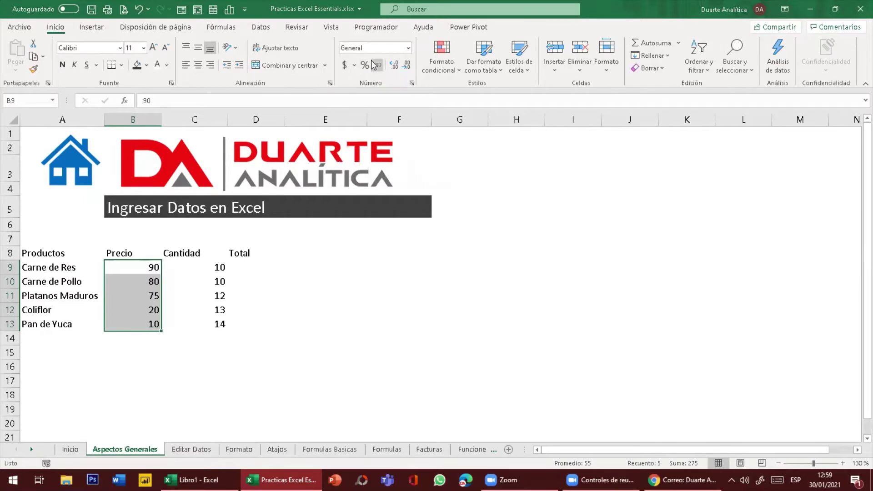
click(354, 64)
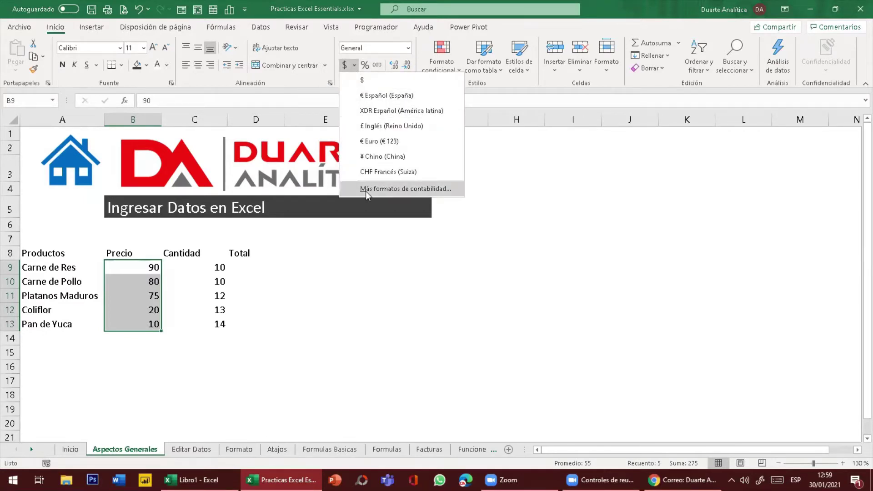
click(409, 49)
click(410, 50)
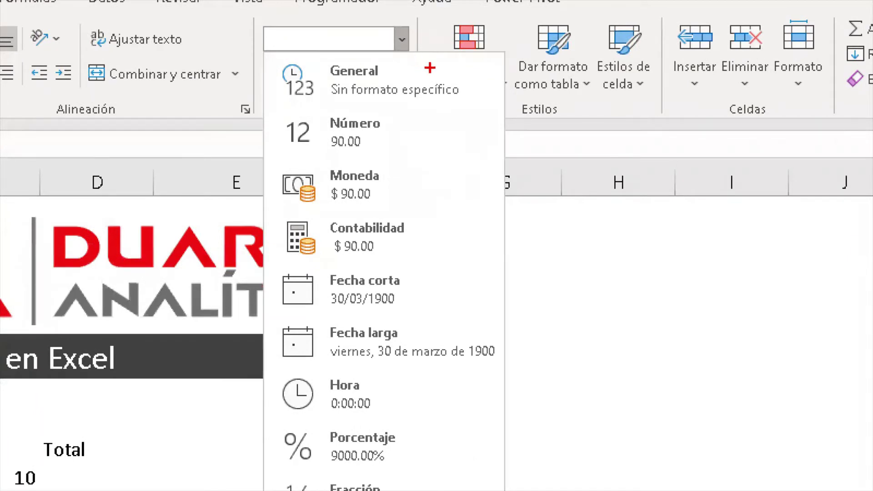
mouse_move(435, 96)
mouse_down()
mouse_move(475, 210)
mouse_move(506, 348)
mouse_move(511, 424)
mouse_move(532, 459)
mouse_up()
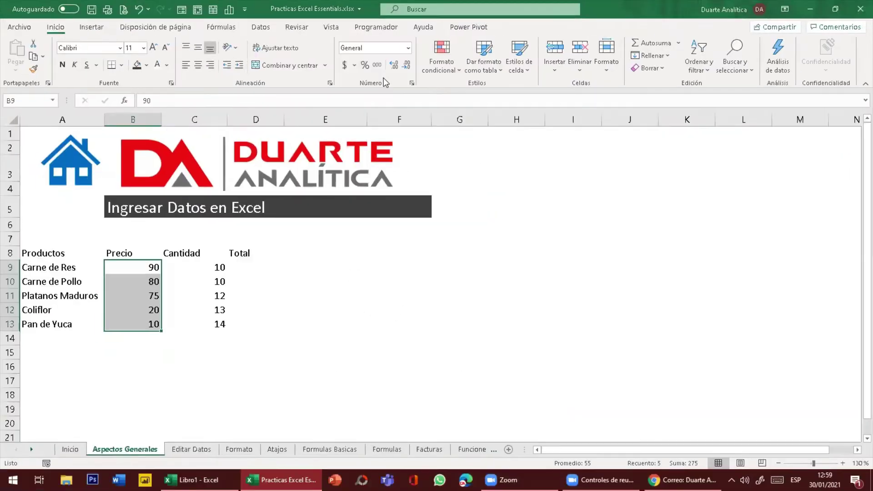
- Apply the Moneda number format to the selected prices in B9 to B13
click(403, 40)
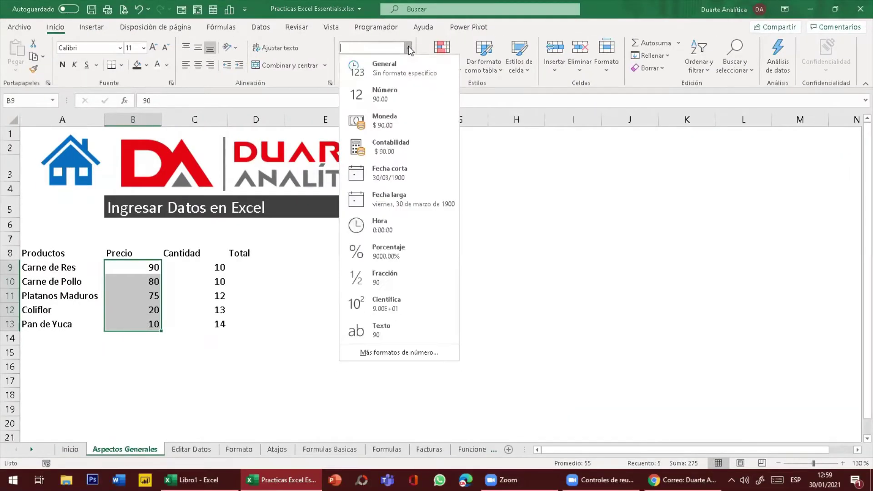
click(399, 119)
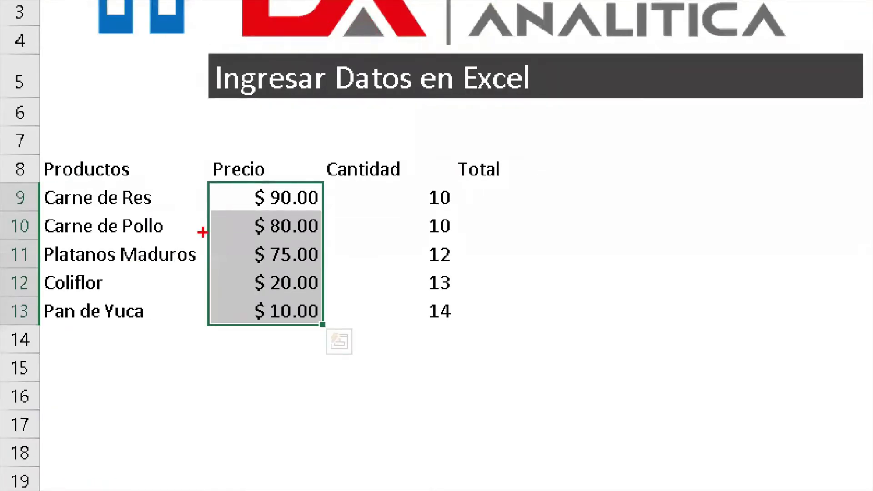
drag(235, 187, 218, 331)
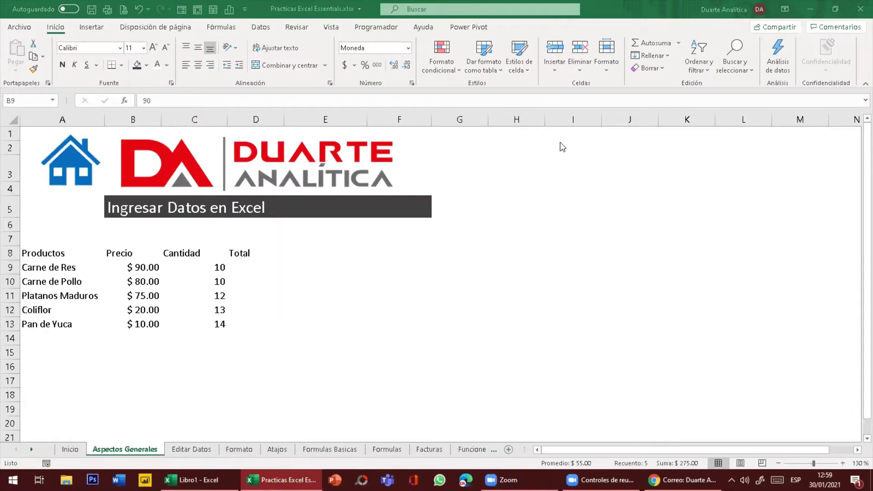
click(184, 293)
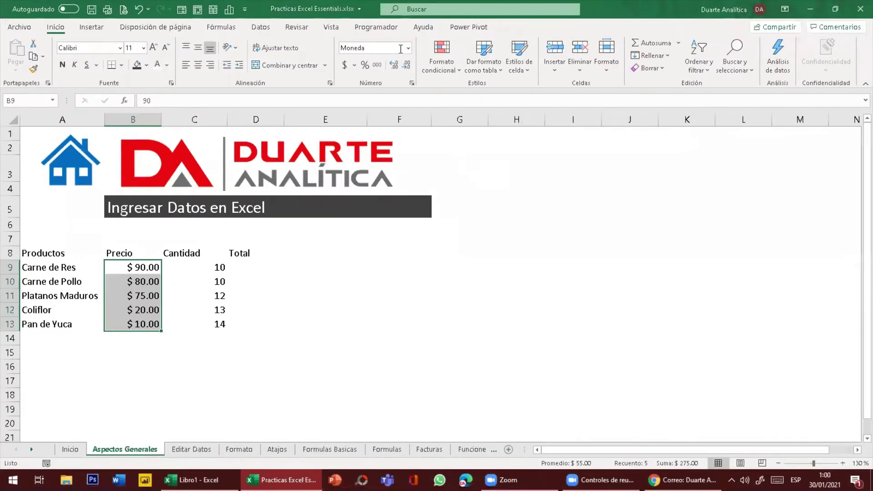
click(408, 48)
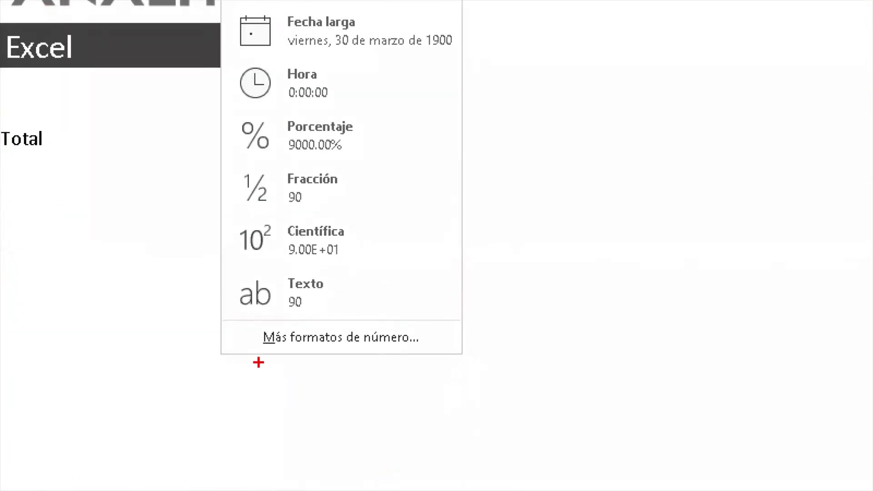
drag(261, 428, 358, 460)
mouse_move(348, 392)
mouse_down()
mouse_move(475, 323)
mouse_move(294, 318)
mouse_move(249, 363)
mouse_move(380, 383)
mouse_up()
drag(512, 331, 560, 268)
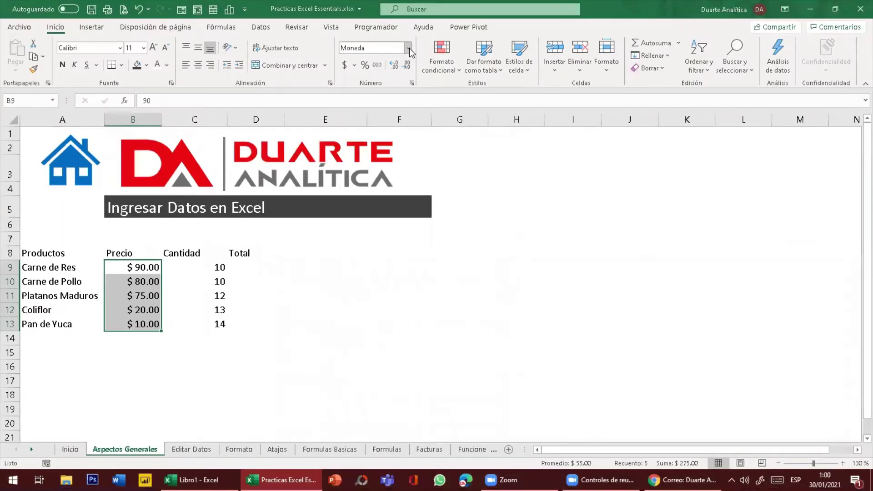
- Open the full number format settings for the prices and review the categories, negative number styles and symbol option
click(408, 47)
click(399, 359)
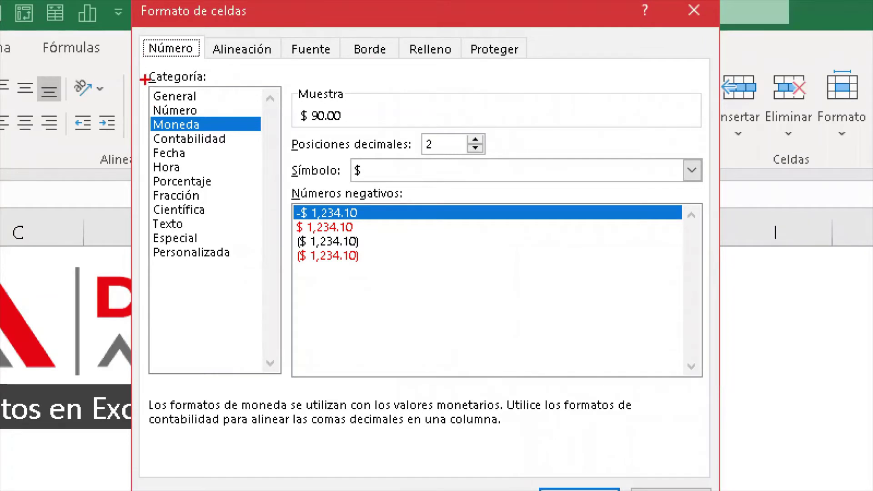
mouse_move(145, 73)
mouse_down()
mouse_move(139, 280)
mouse_move(198, 292)
mouse_up()
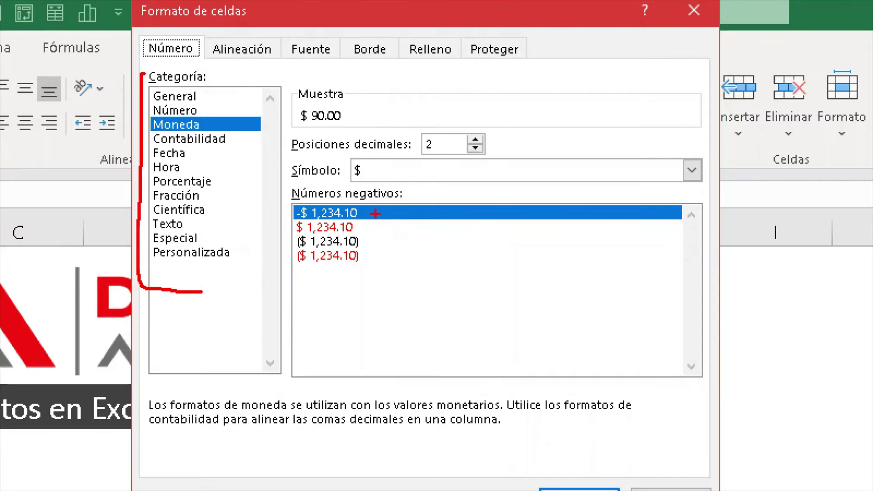
drag(377, 214, 398, 204)
drag(364, 242, 386, 242)
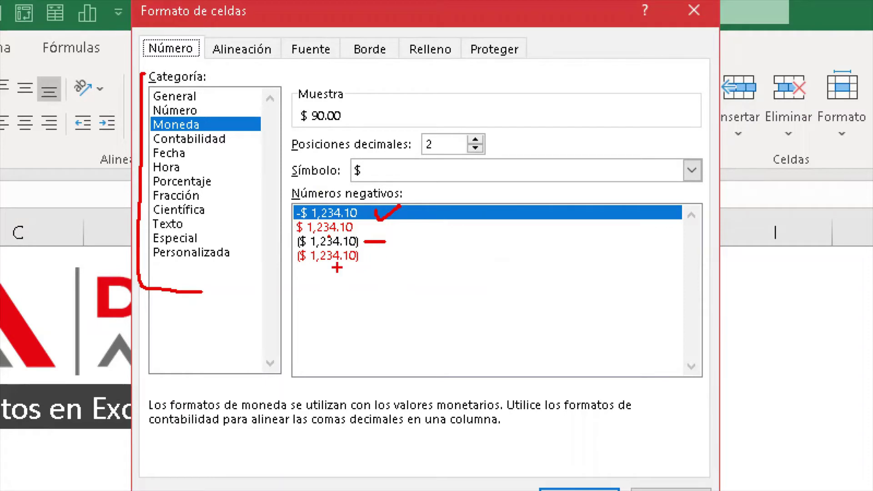
drag(299, 269, 352, 269)
drag(438, 173, 484, 157)
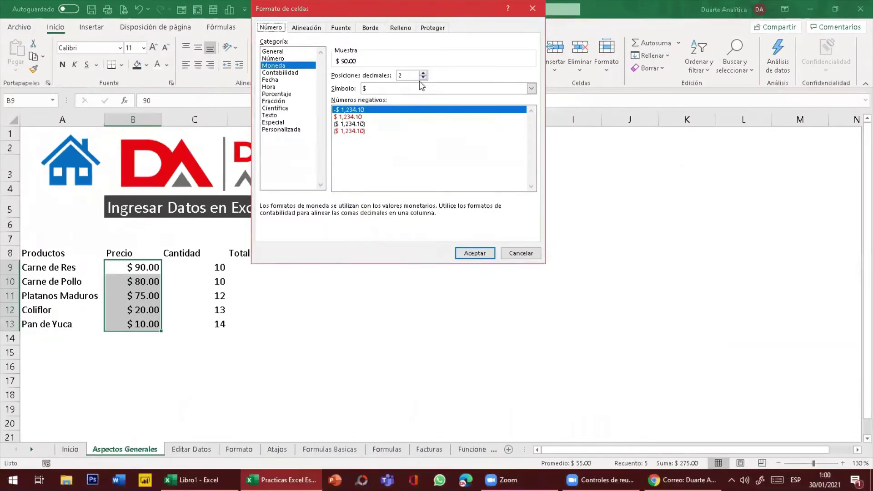
- Set the currency symbol of the price format to DOP
click(691, 170)
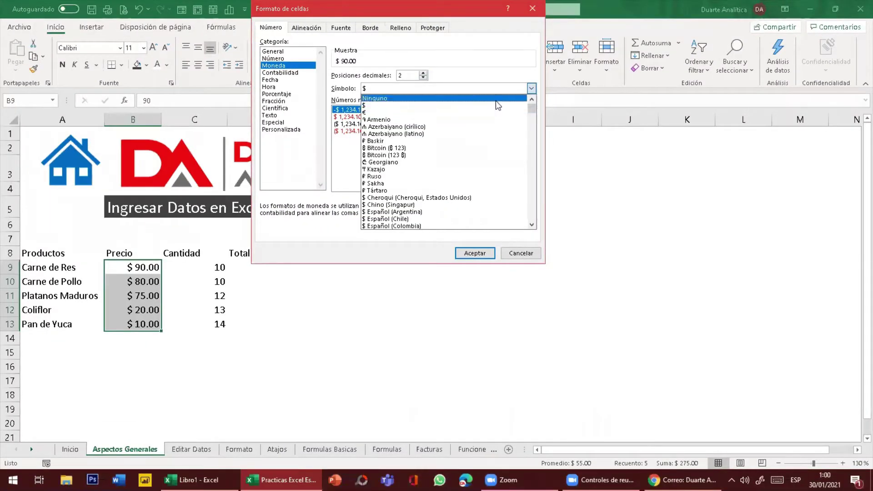
drag(532, 109, 531, 150)
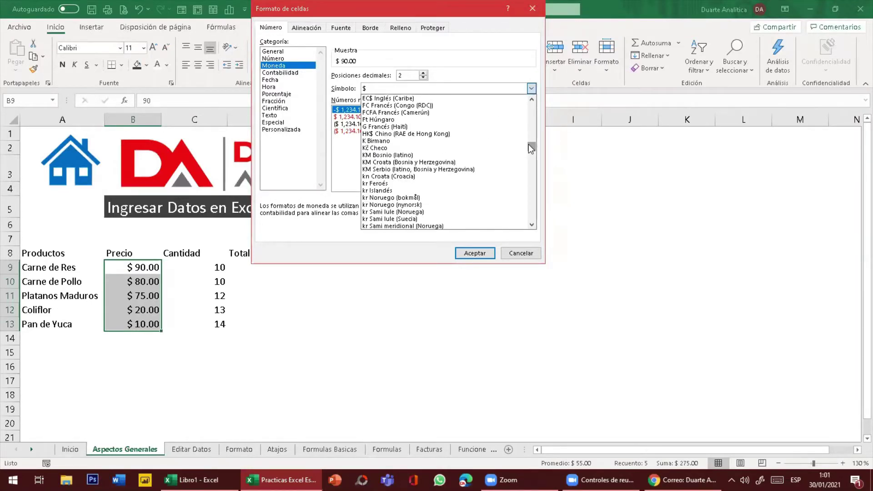
key(d)
key(d)
key(d)
key(d)
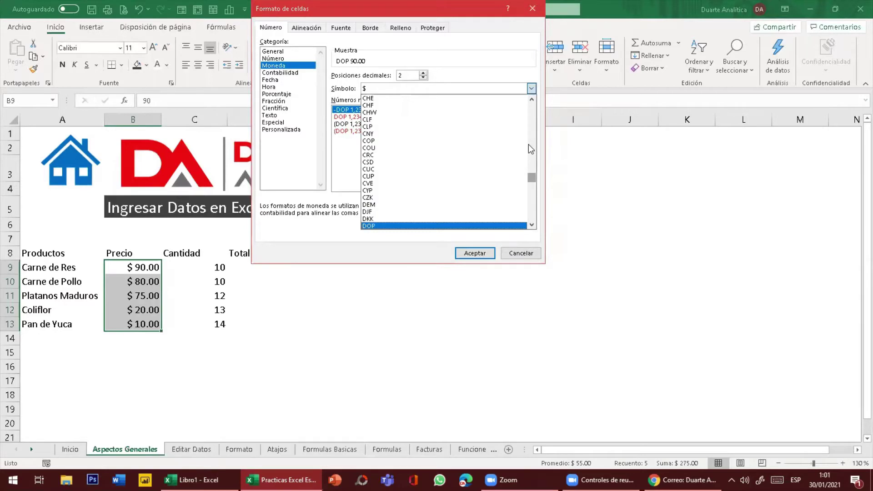
key(Return)
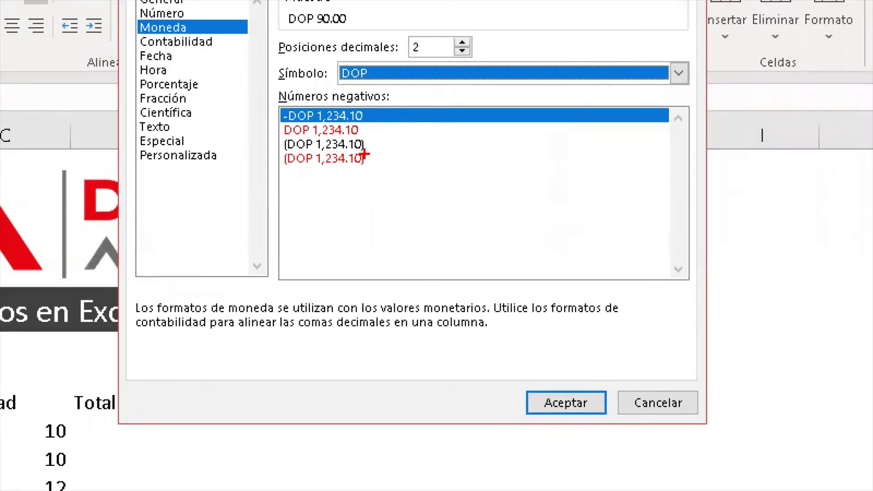
- Choose the red style in parentheses for negative numbers and apply the currency format to the prices
drag(373, 159, 428, 161)
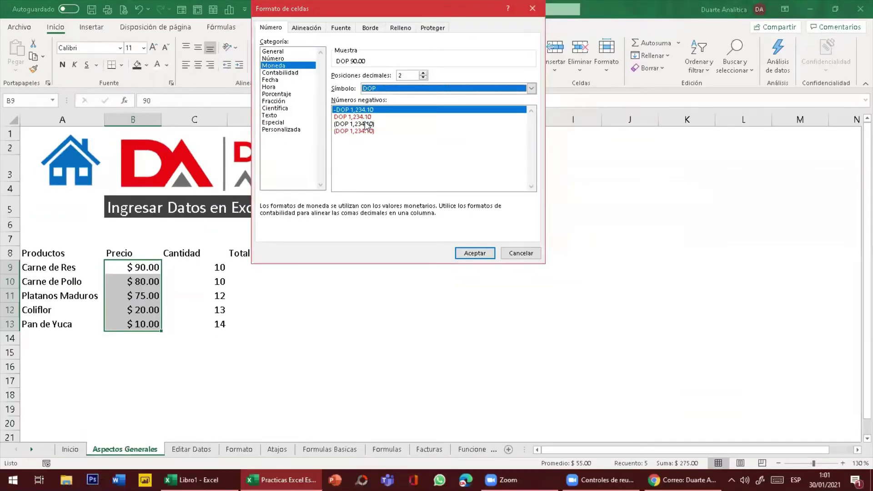
click(419, 159)
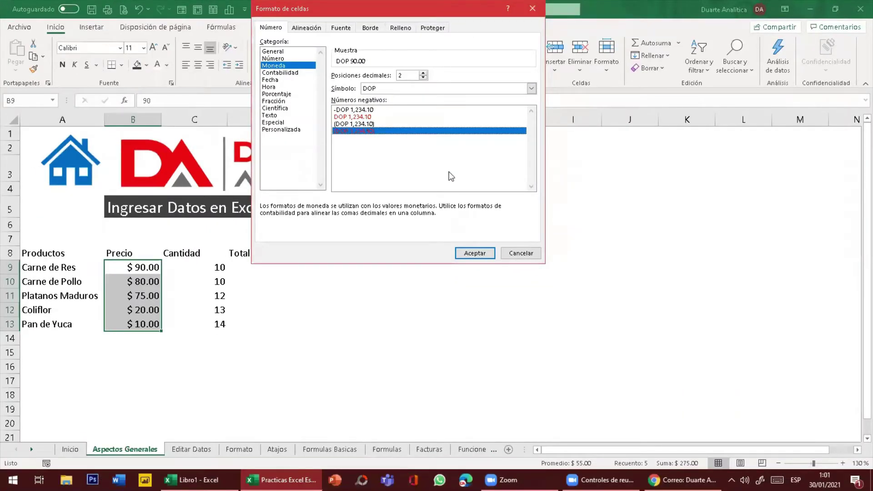
click(482, 253)
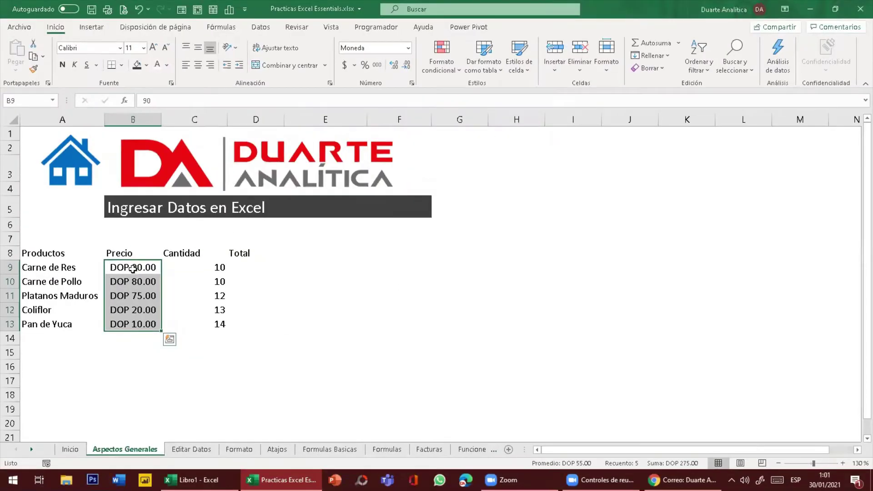
- Test the negative number style by entering -10 as the Carne de Res price in B9, and undo the entry
click(243, 226)
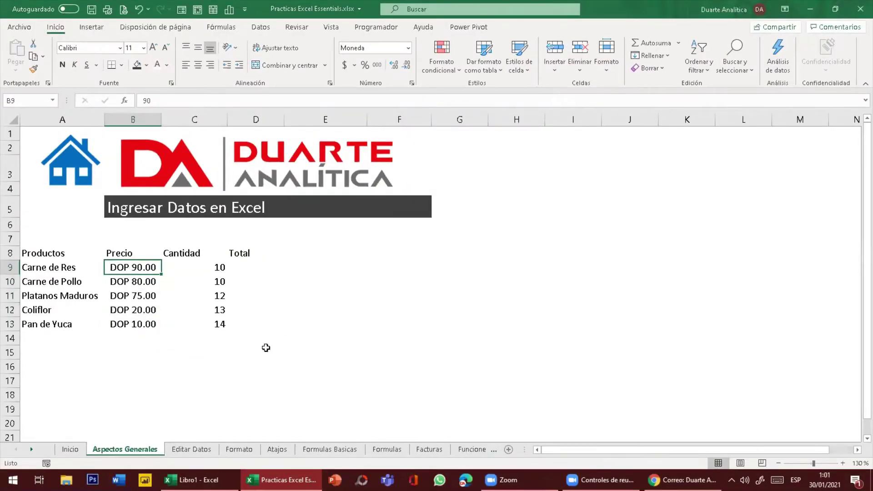
text(-10)
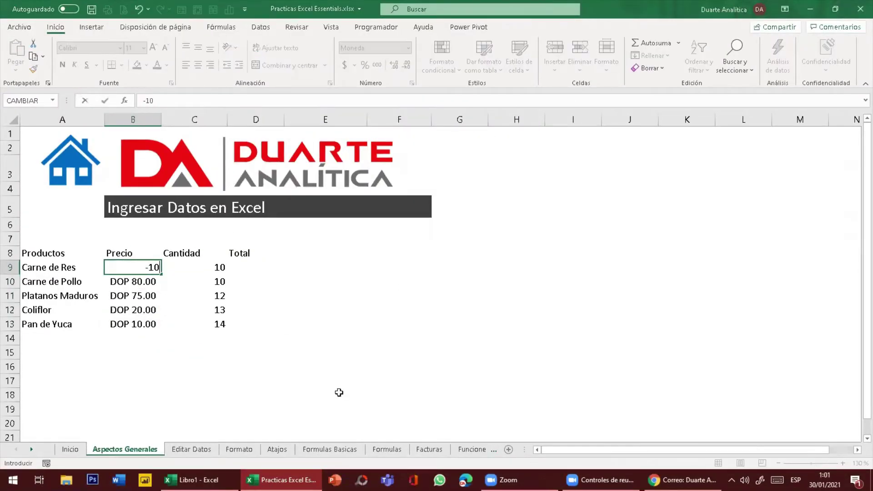
key(Return)
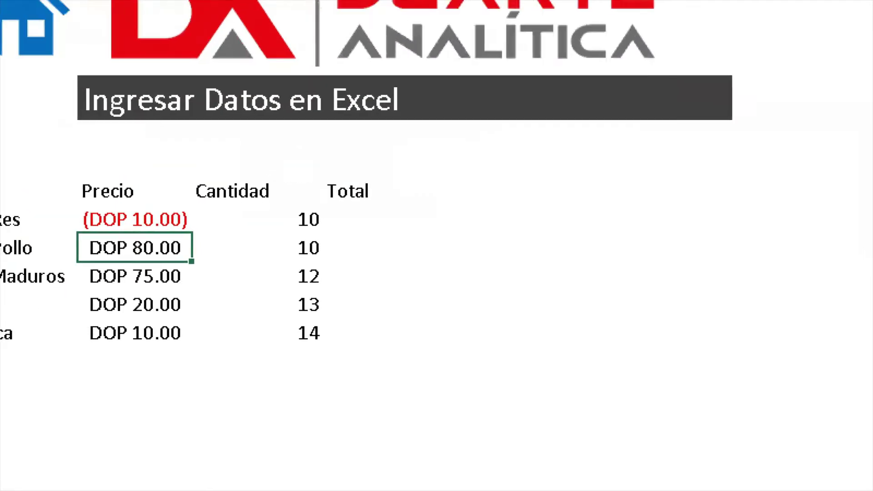
mouse_move(341, 206)
mouse_down()
mouse_move(272, 189)
mouse_move(201, 204)
mouse_move(223, 249)
mouse_up()
key(Escape)
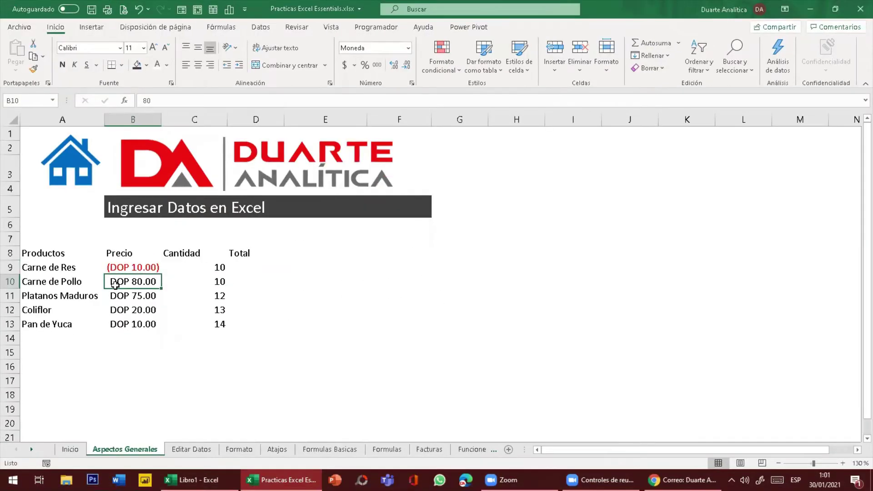
key(ctrl+z)
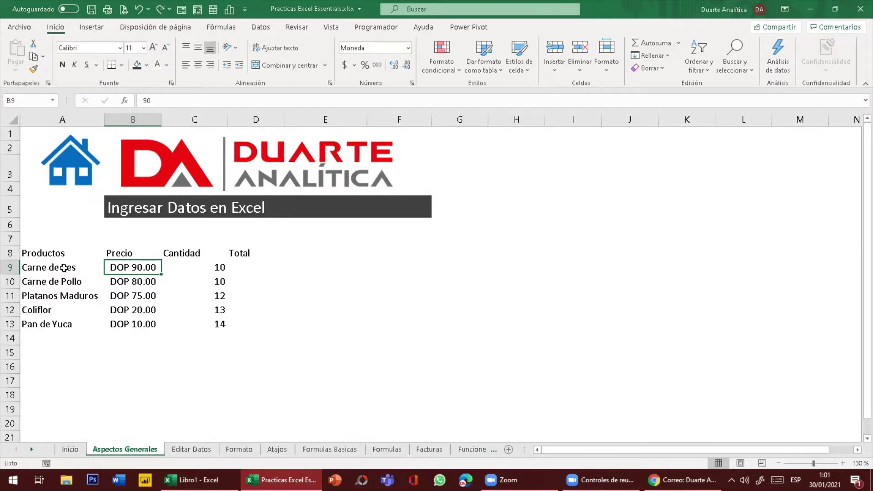
- Select the Productos header in A8 and enlarge the sheet display to 180%
click(55, 253)
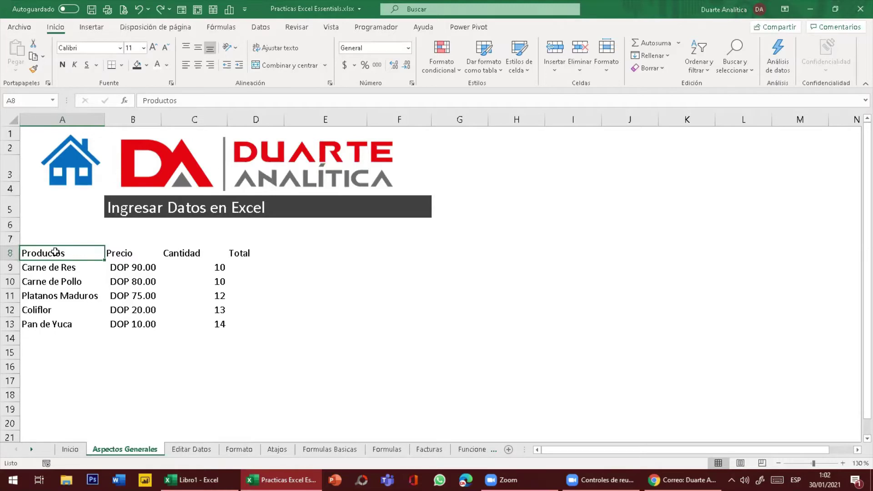
click(843, 463)
click(844, 464)
click(844, 463)
click(844, 463)
click(843, 463)
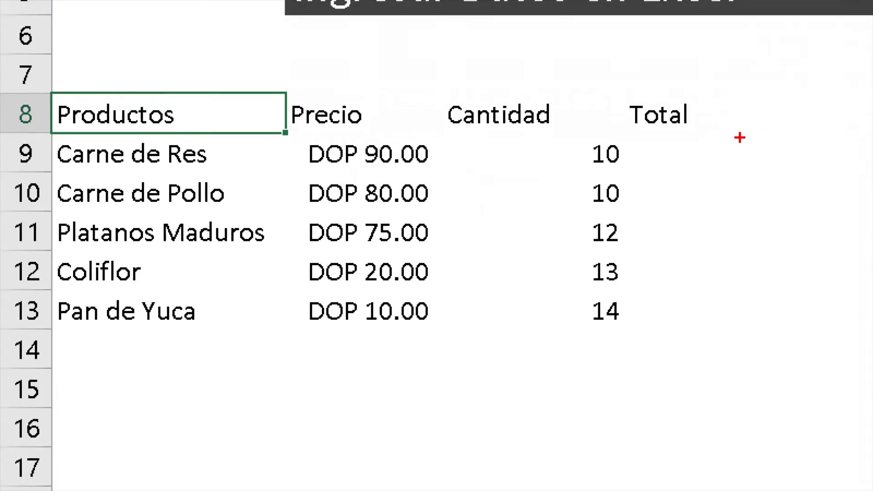
drag(740, 126, 751, 210)
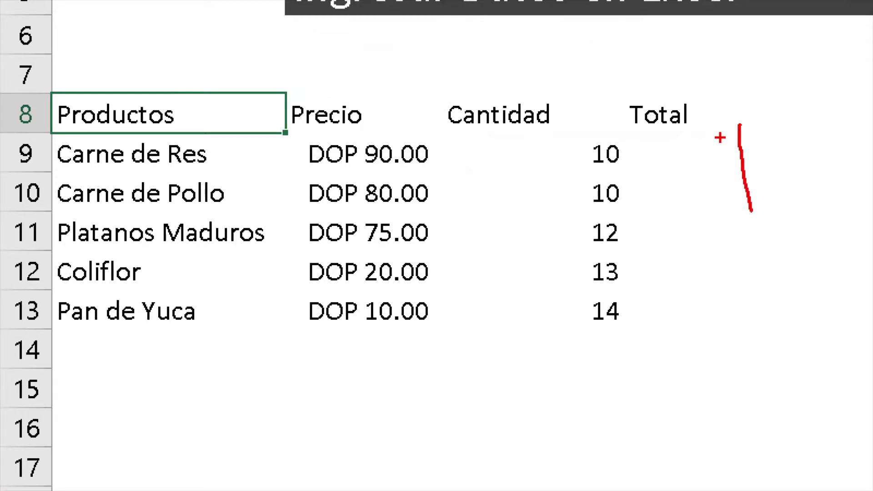
drag(720, 137, 769, 130)
mouse_move(759, 232)
mouse_down()
mouse_move(776, 319)
mouse_move(798, 337)
mouse_move(785, 289)
mouse_up()
mouse_move(803, 179)
mouse_down()
mouse_move(838, 186)
mouse_move(827, 198)
mouse_up()
mouse_move(705, 222)
mouse_down()
mouse_move(648, 235)
mouse_move(638, 255)
mouse_move(674, 253)
mouse_up()
key(Escape)
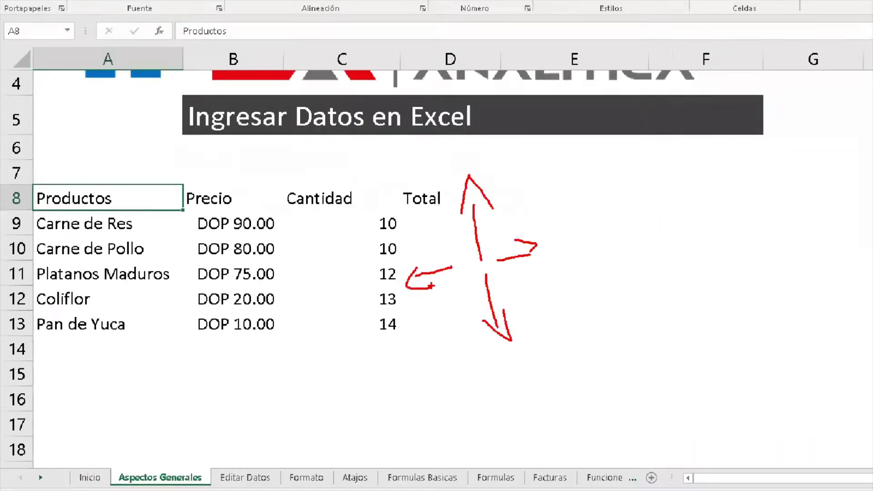
- Move the active cell around the product table one cell or page at a time, ending on Carne de Res in A9
key(Down)
key(Down)
key(Down)
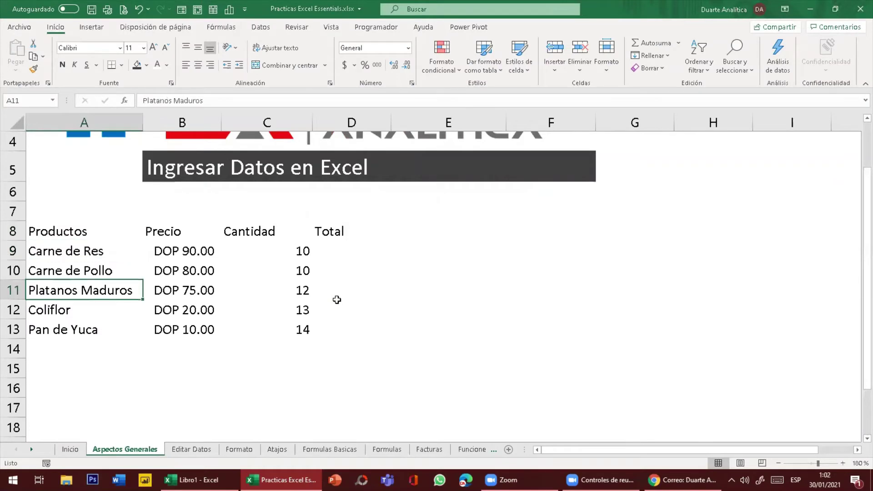
key(Right)
key(Up)
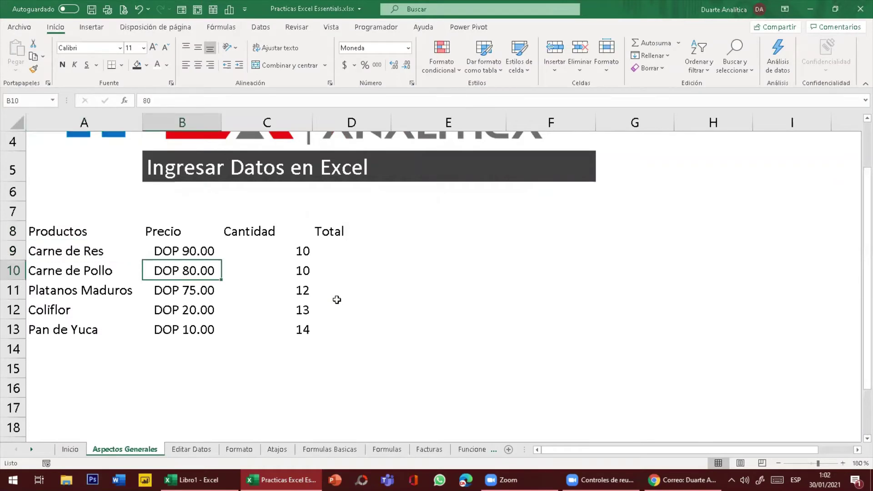
key(Up)
key(Up)
key(Page_Down)
key(Page_Up)
key(Left)
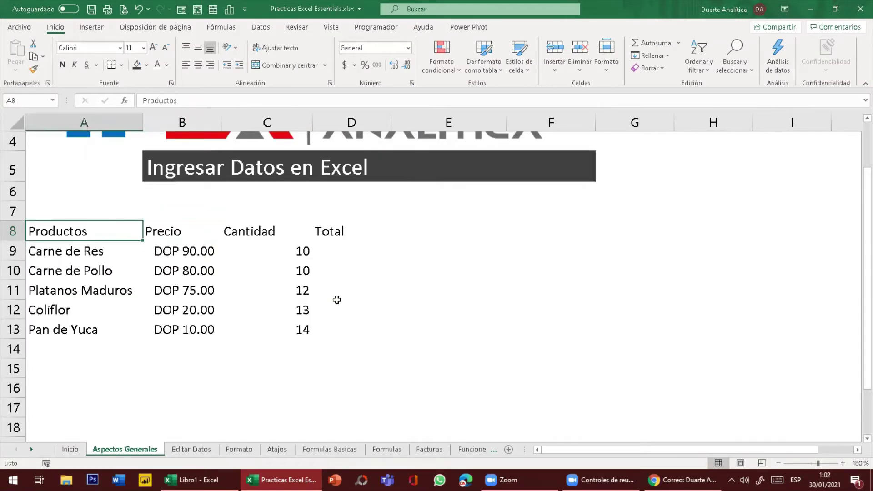
key(Down)
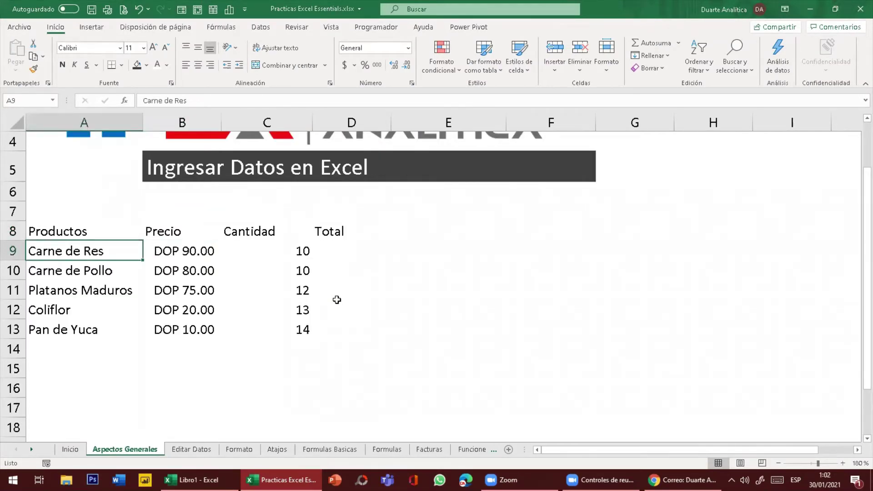
key(ctrl+1)
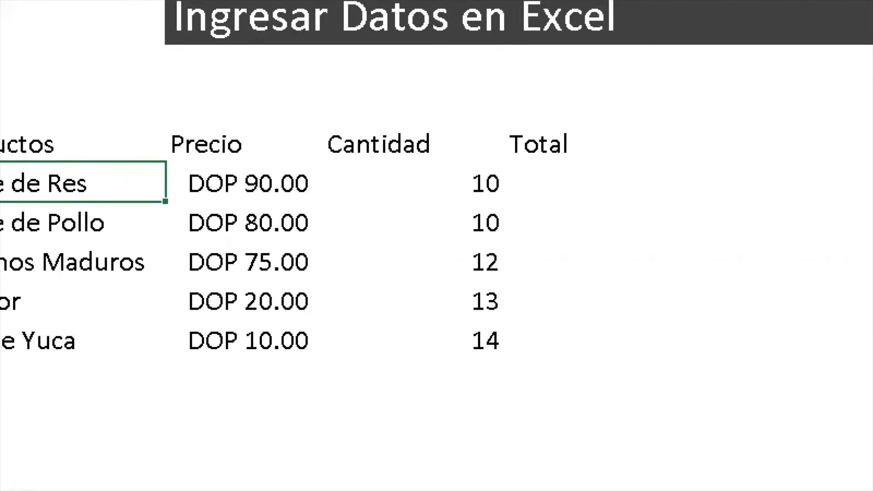
click(118, 317)
mouse_move(659, 236)
mouse_down()
mouse_move(658, 267)
mouse_move(687, 263)
mouse_move(689, 271)
mouse_move(687, 248)
mouse_move(724, 251)
mouse_move(707, 227)
mouse_move(770, 236)
mouse_up()
mouse_move(758, 203)
mouse_down()
mouse_move(783, 223)
mouse_move(800, 222)
mouse_up()
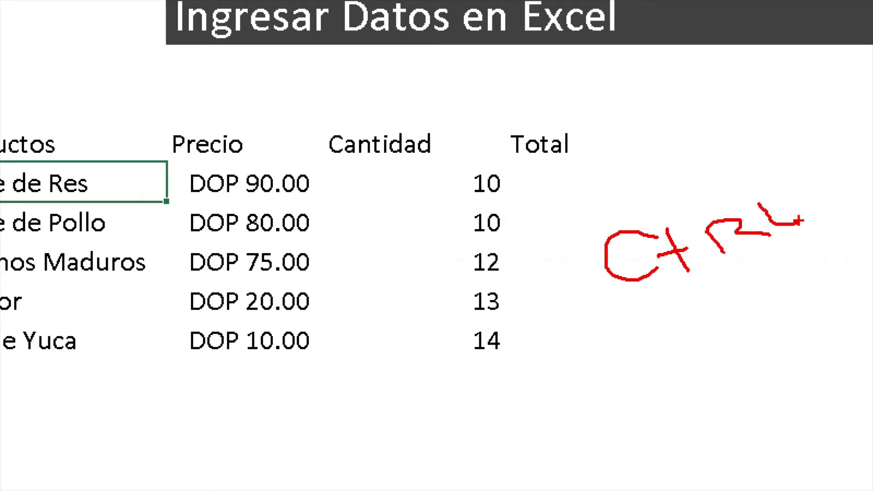
key(Escape)
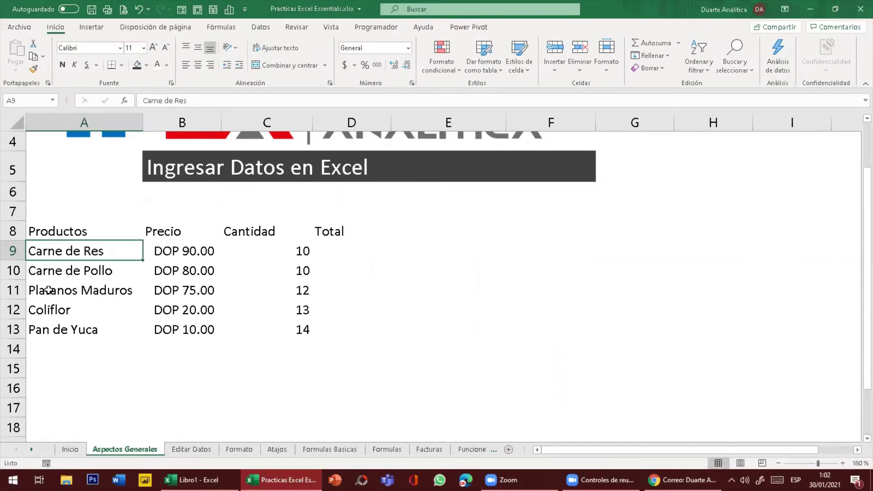
- Jump from the Productos header in A8 straight to the last filled cell of its column
click(48, 228)
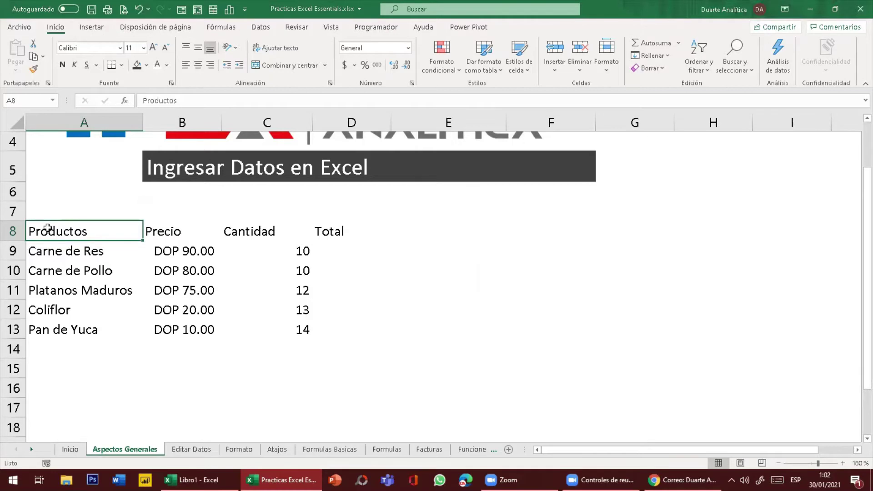
key(ctrl+Down)
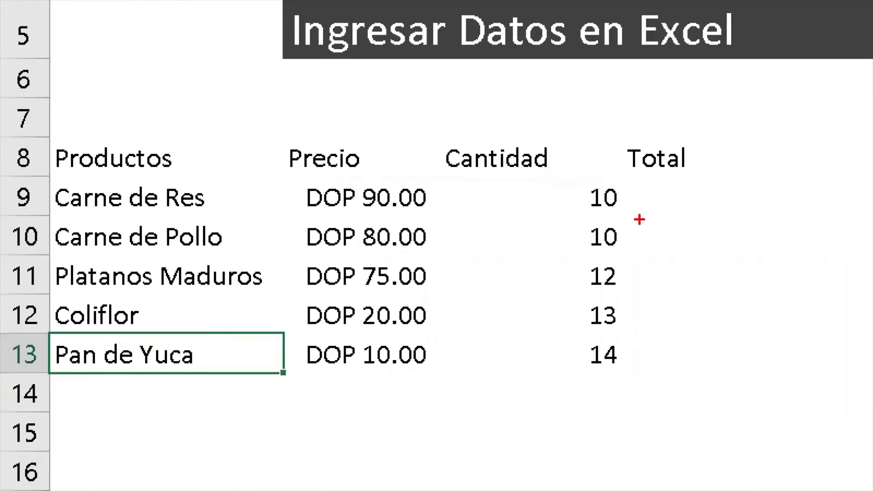
mouse_move(695, 198)
mouse_down()
mouse_move(738, 230)
mouse_move(758, 190)
mouse_move(792, 181)
mouse_move(811, 192)
mouse_up()
drag(793, 154, 853, 167)
mouse_move(779, 248)
mouse_down()
mouse_move(804, 286)
mouse_move(826, 250)
mouse_up()
drag(791, 322, 824, 357)
drag(820, 328, 823, 357)
drag(815, 333, 824, 331)
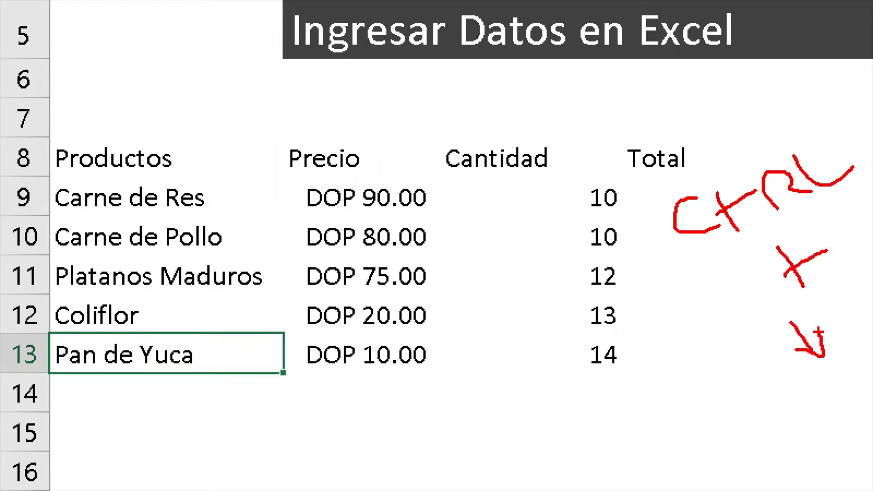
key(Escape)
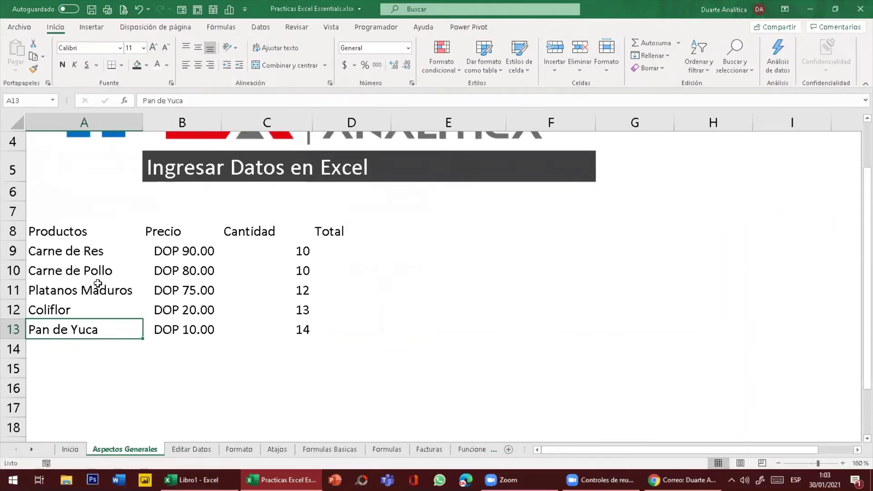
- Jump between the edge cells of the data block (C13, C8, A8, A13 and the Total header), ending on the Productos header
key(ctrl+Right)
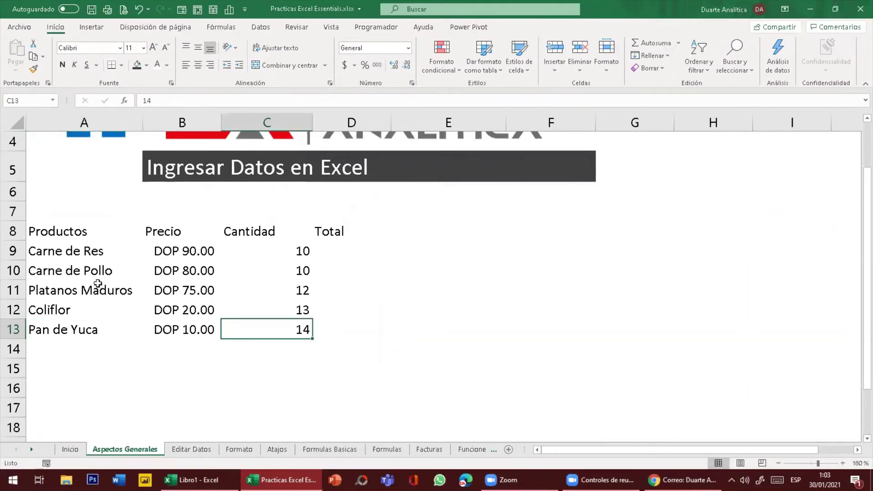
key(ctrl+Up)
key(ctrl+Left)
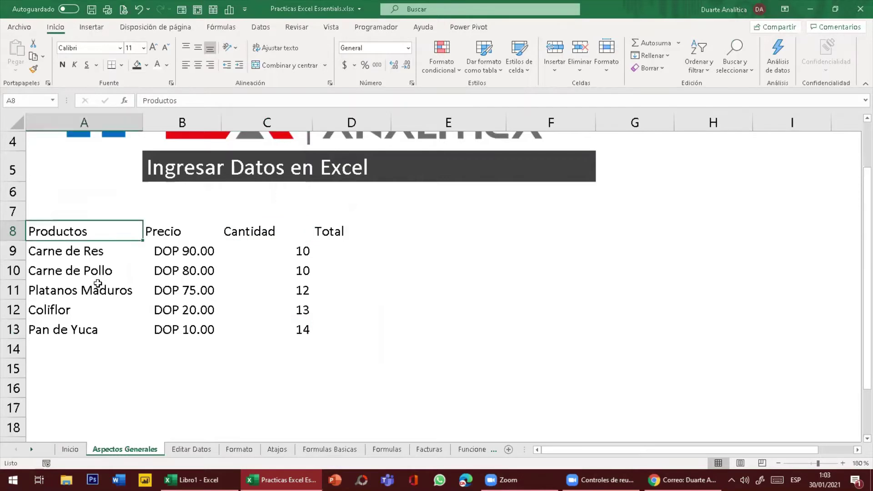
key(ctrl+Down)
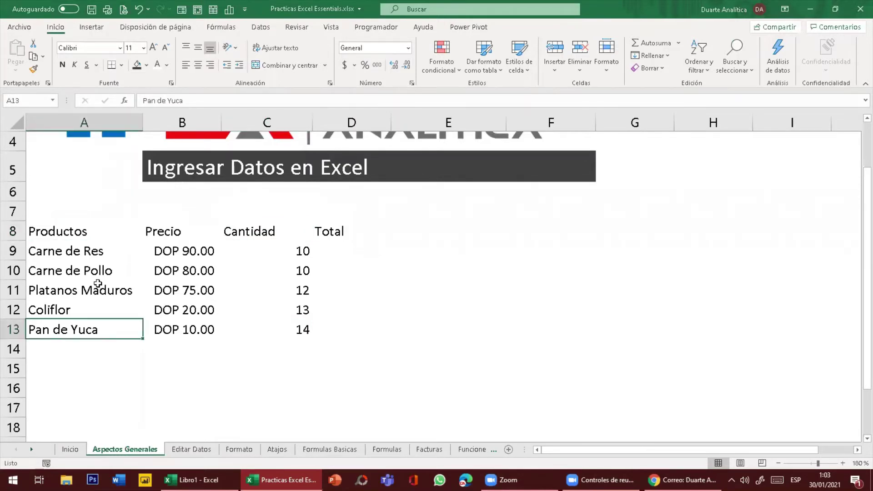
key(ctrl+Right)
key(ctrl+Up)
key(ctrl+Left)
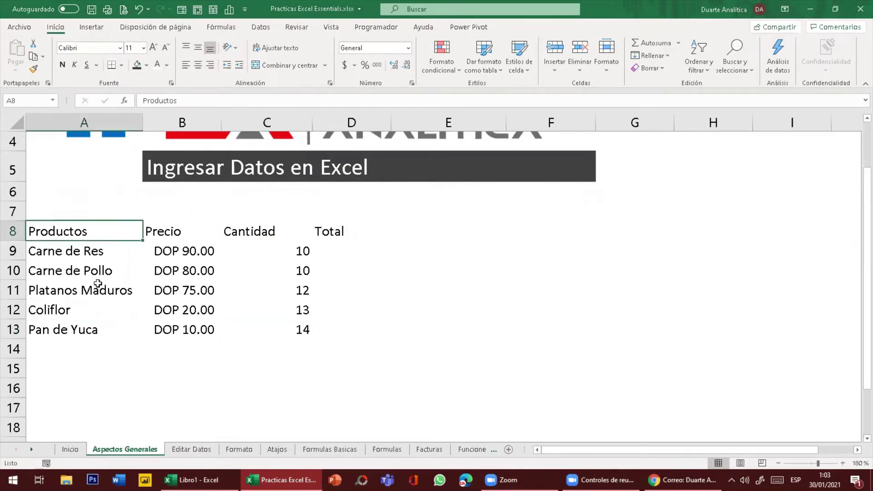
key(ctrl+Down)
key(ctrl+Right)
key(ctrl+Up)
key(ctrl+Right)
key(ctrl+Left)
key(Down)
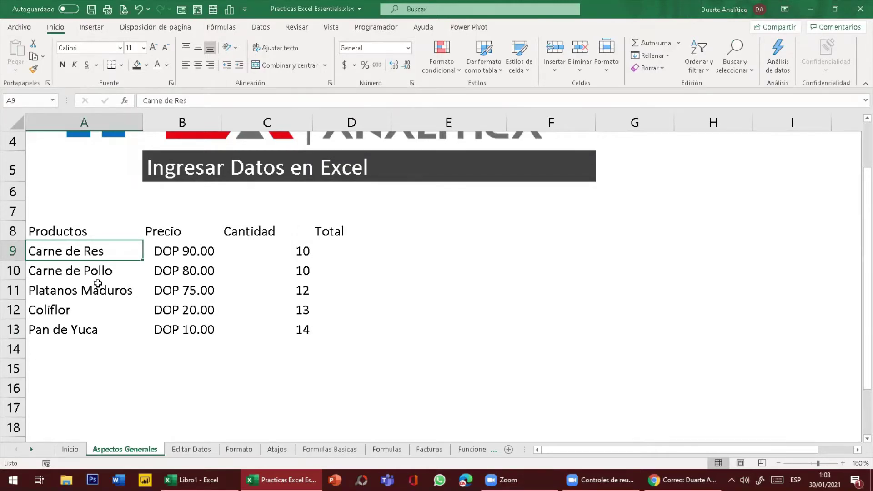
key(Up)
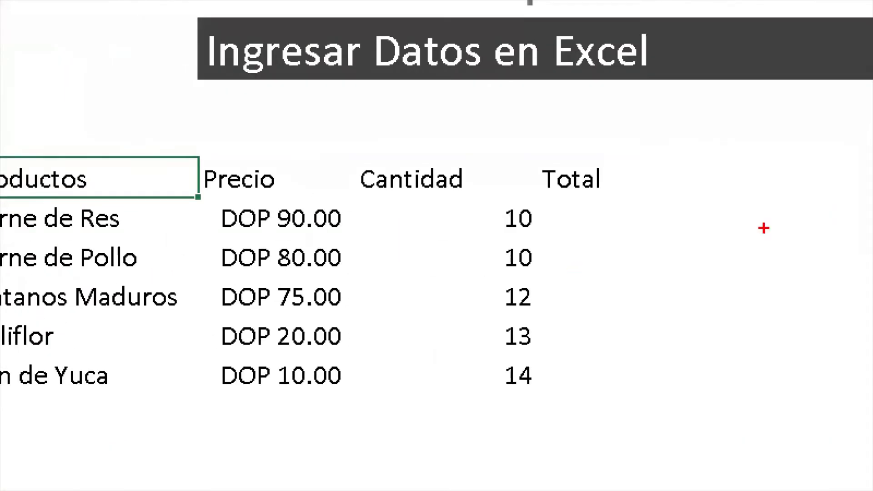
drag(657, 249, 662, 304)
drag(666, 253, 678, 295)
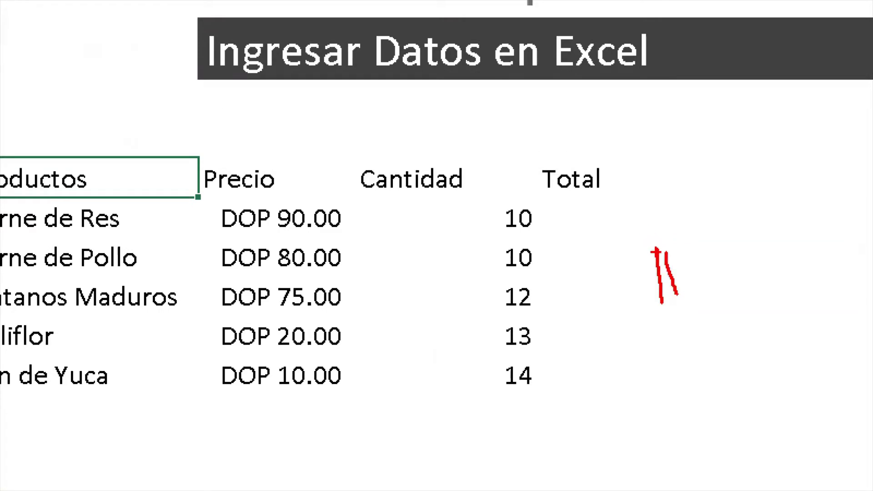
mouse_move(656, 249)
mouse_down()
mouse_move(654, 223)
mouse_move(682, 254)
mouse_move(644, 254)
mouse_up()
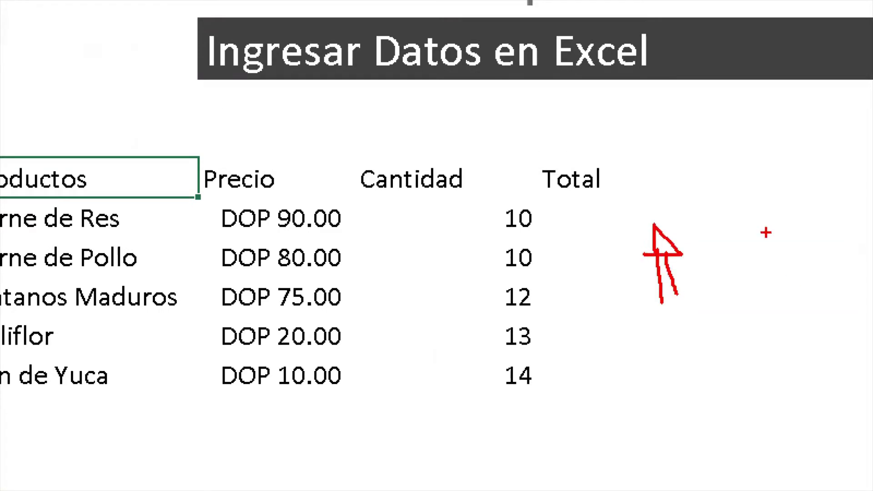
drag(757, 227, 729, 190)
mouse_move(687, 153)
mouse_down()
mouse_move(661, 171)
mouse_move(652, 190)
mouse_up()
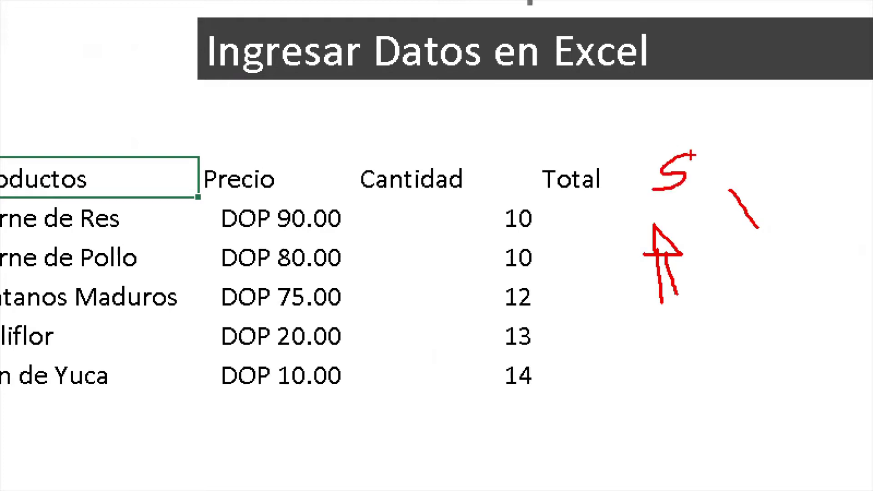
mouse_move(694, 147)
mouse_down()
mouse_move(694, 183)
mouse_move(705, 167)
mouse_move(720, 180)
mouse_up()
click(717, 149)
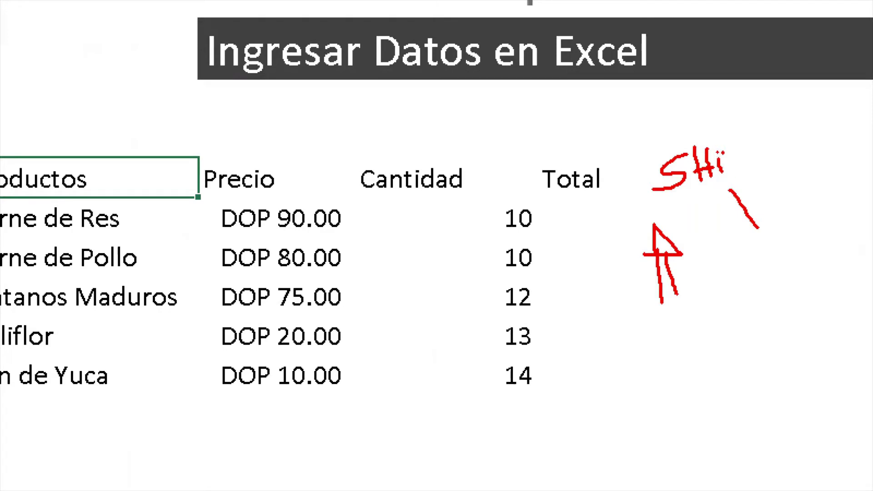
drag(726, 146, 729, 171)
mouse_move(722, 159)
mouse_down()
mouse_move(739, 141)
mouse_move(733, 152)
mouse_move(755, 160)
mouse_move(763, 143)
mouse_up()
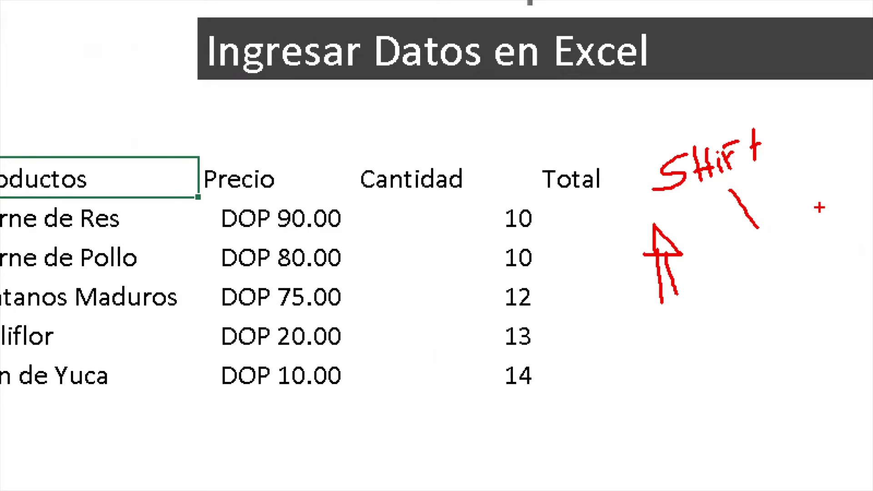
key(Escape)
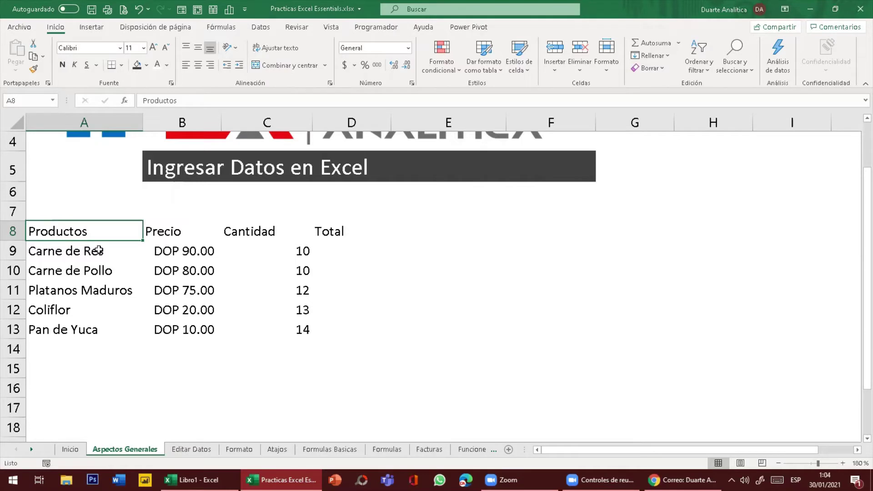
- Extend the selection cell by cell from A8 across the table to D13, and shrink it back to A8
key(shift+Down)
key(shift+Down)
key(shift+Down)
key(shift+Down)
key(shift+Down)
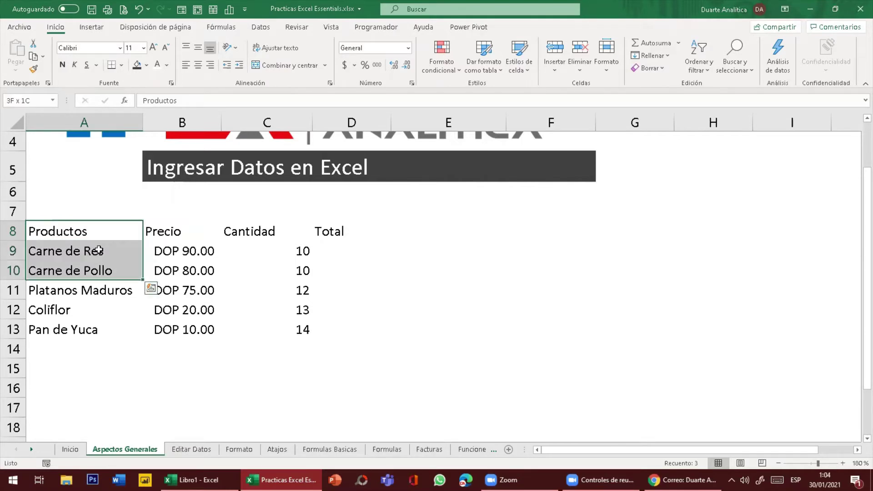
key(shift+Right)
key(shift+Right)
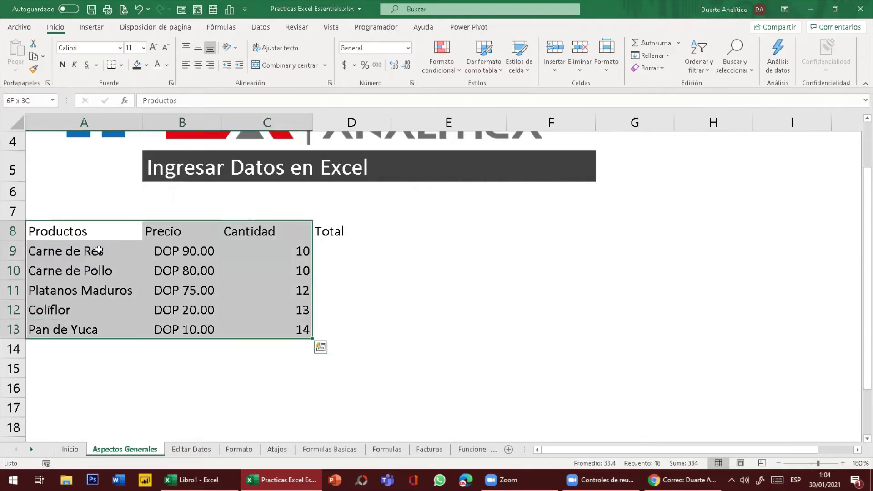
key(shift+Right)
key(shift+Left)
key(shift+Left)
key(shift+Left)
key(shift+Up)
key(shift+Up)
key(shift+Up)
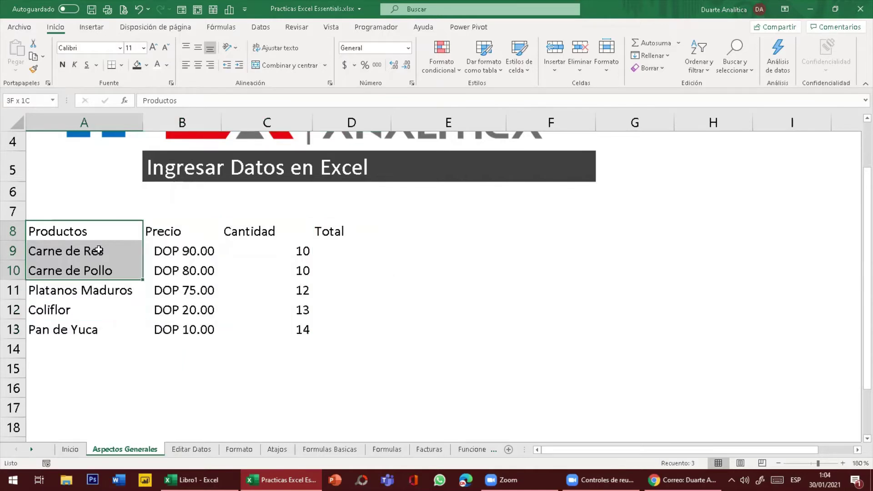
key(shift+Up)
key(shift+Up)
- Repeat the cell-by-cell selection of the table down to row 13 and across to column D, and reduce it to A8 again
key(shift+Down)
key(shift+Down)
key(shift+Down)
key(shift+Down)
key(shift+Down)
key(shift+Right)
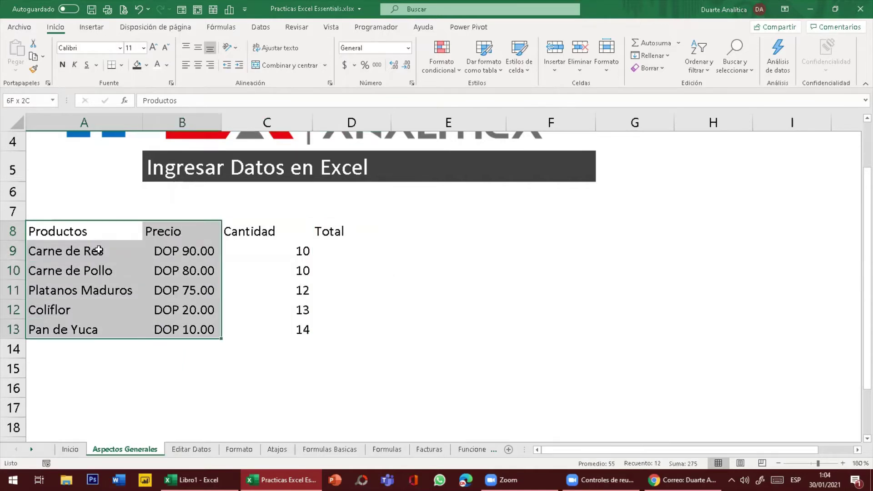
key(shift+Right)
key(shift+Right)
key(shift+Left)
key(shift+Left)
key(shift+Left)
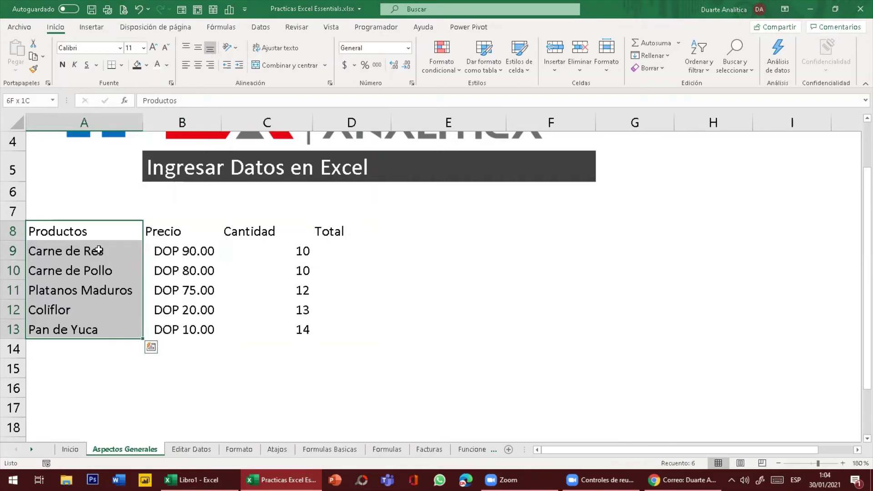
key(shift+Up)
key(shift+Up)
key(shift+Up)
key(shift+Up)
key(shift+Up)
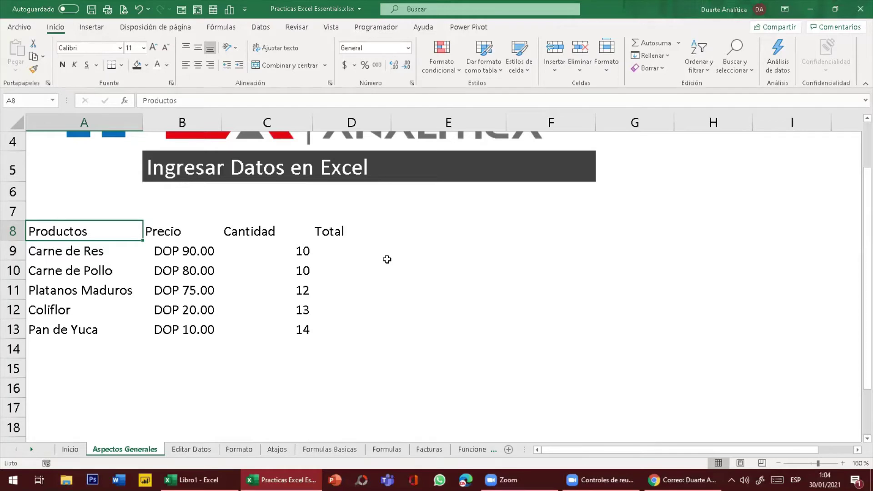
- Select the whole product table A8:D13 by extending from the Productos header to the edges of the data
key(ctrl+shift+Down)
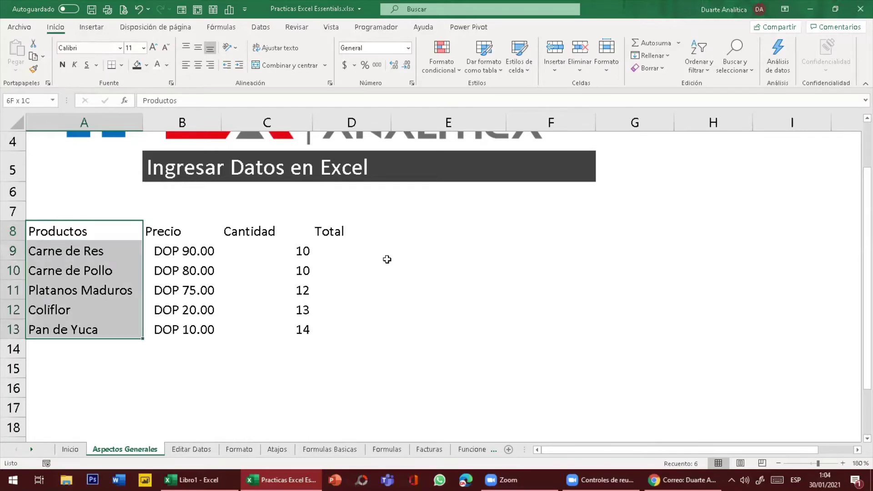
key(ctrl+shift+Right)
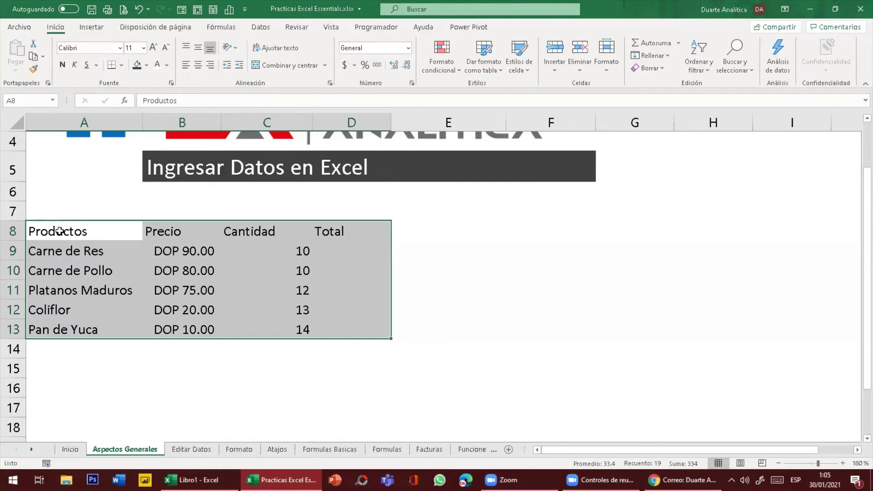
- Select the Productos column A8:A13, widen the selection to column D cell by cell, and narrow it back to column A
click(60, 231)
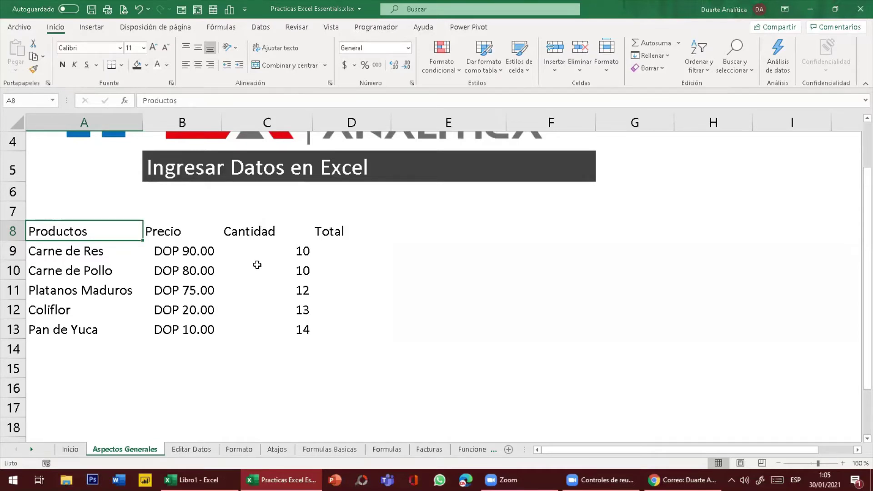
key(ctrl+shift+Down)
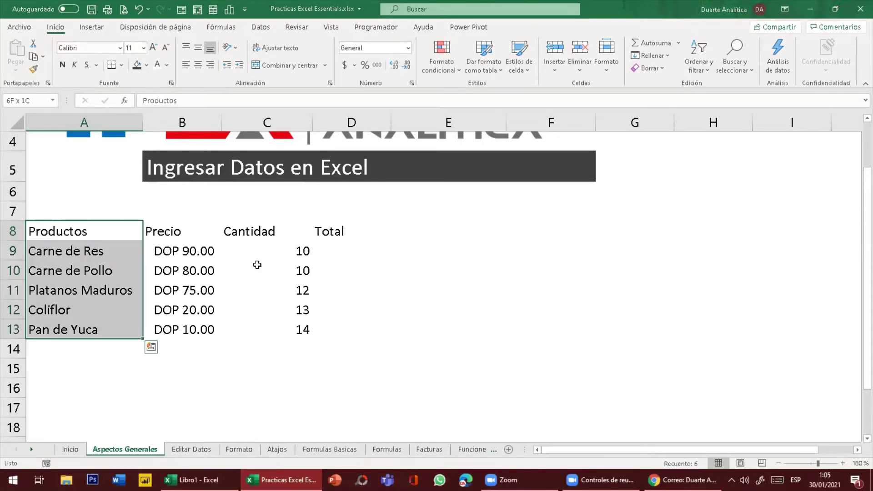
key(shift+Right)
key(shift+Right)
key(shift+Right)
key(shift+Left)
key(shift+Left)
key(shift+Left)
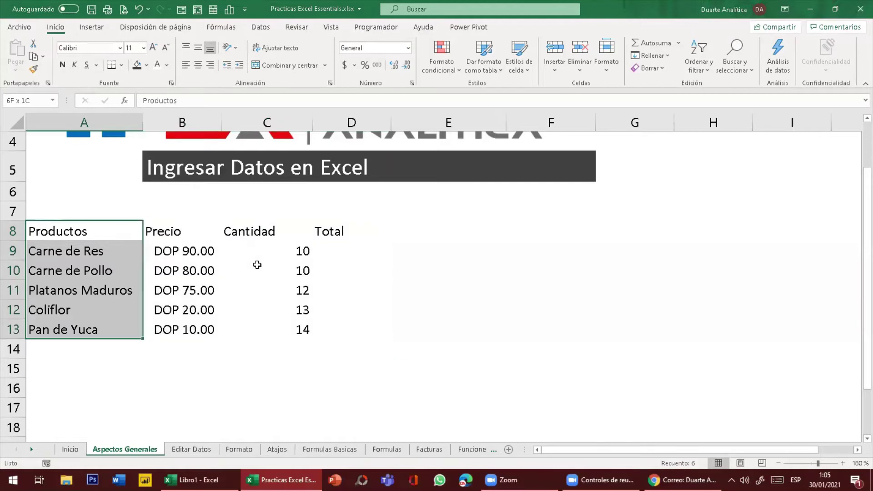
- Reduce the selection to the Productos header and extend it cell by cell to cover the whole table A8:D13
key(ctrl+shift+Up)
key(shift+Right)
key(shift+Right)
key(shift+Right)
key(shift+Down)
key(shift+Down)
key(shift+Down)
key(shift+Down)
key(shift+Down)
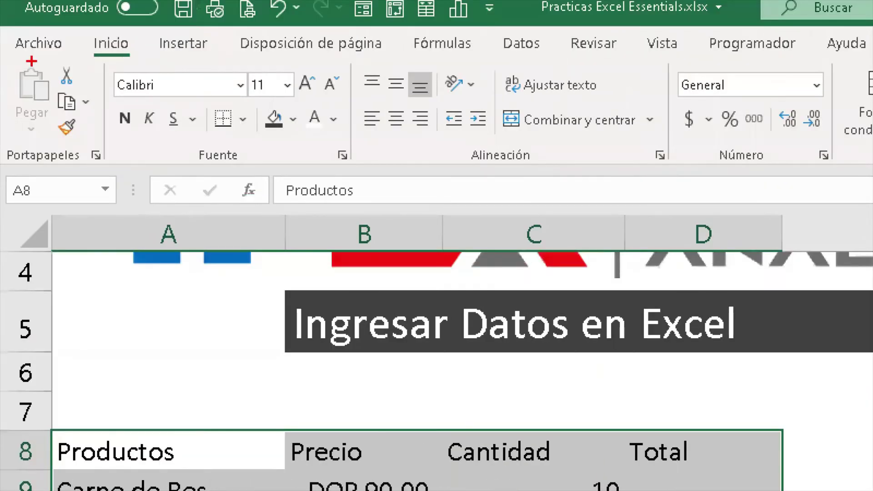
drag(181, 162, 262, 162)
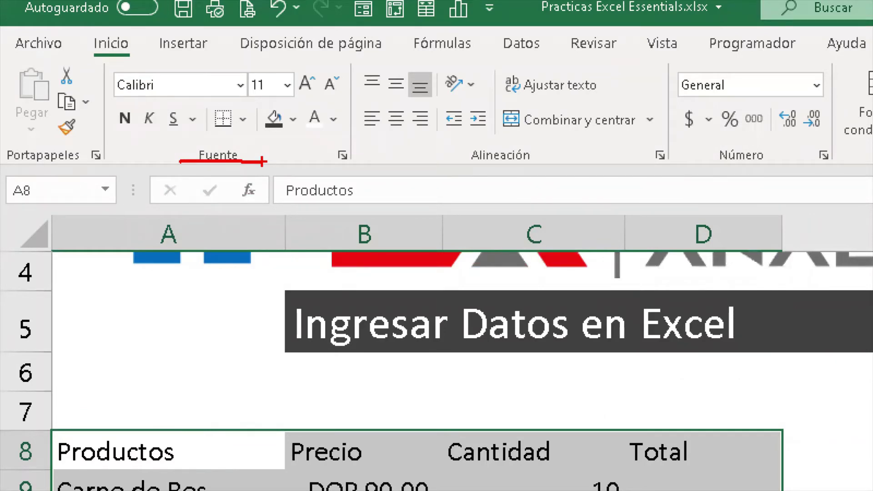
mouse_move(222, 132)
mouse_down()
mouse_move(221, 142)
mouse_move(278, 160)
mouse_move(283, 169)
mouse_up()
drag(323, 139, 326, 167)
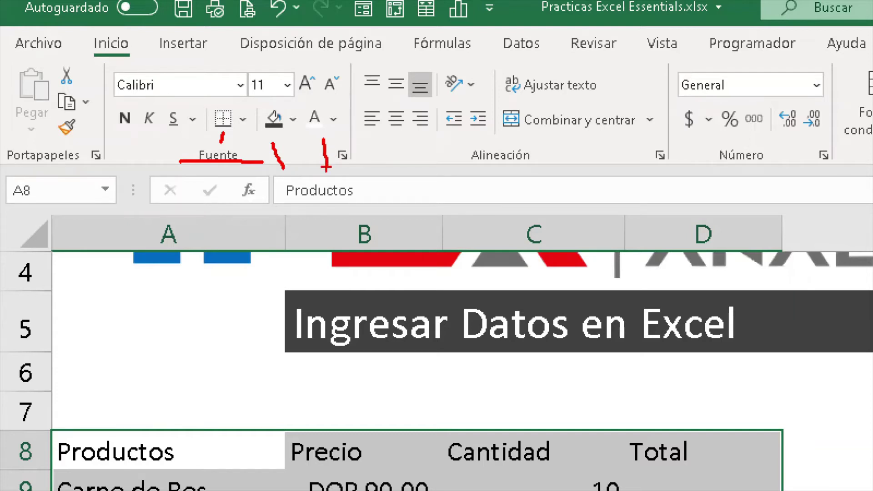
key(Escape)
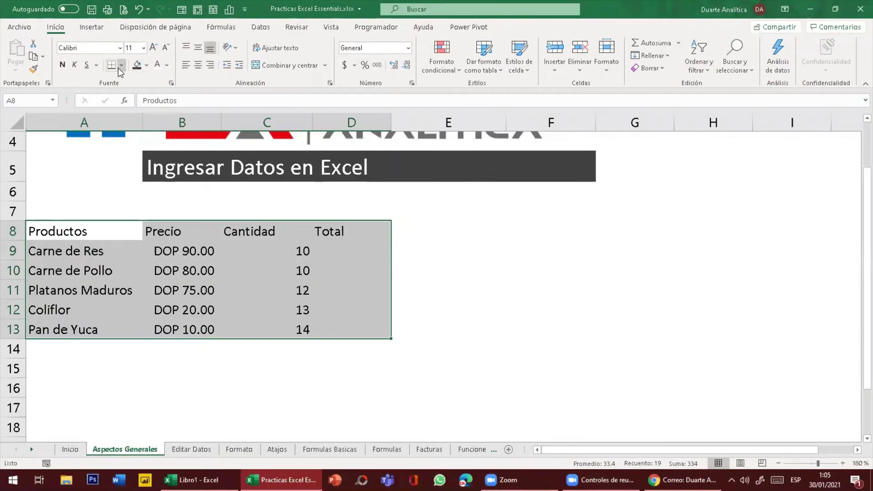
click(121, 66)
key(ctrl+1)
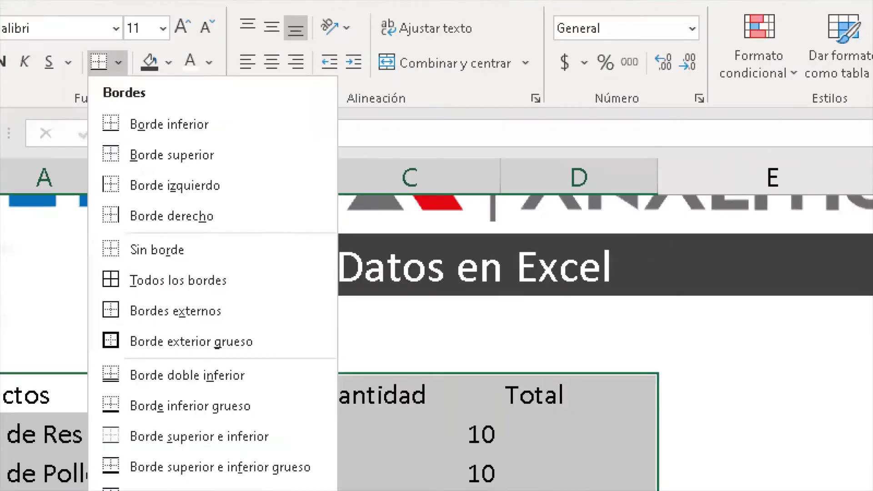
mouse_move(125, 50)
mouse_down()
mouse_move(129, 56)
mouse_move(149, 39)
mouse_up()
mouse_move(244, 279)
mouse_down()
mouse_move(250, 298)
mouse_move(321, 257)
mouse_up()
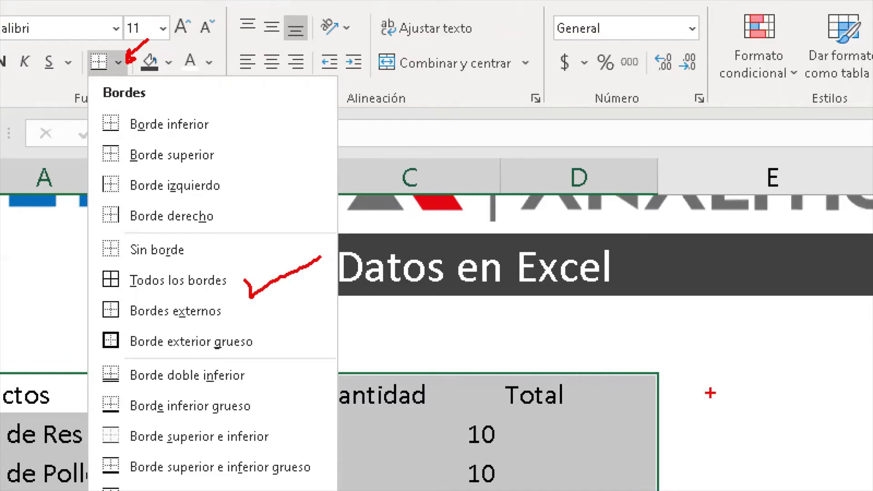
key(Escape)
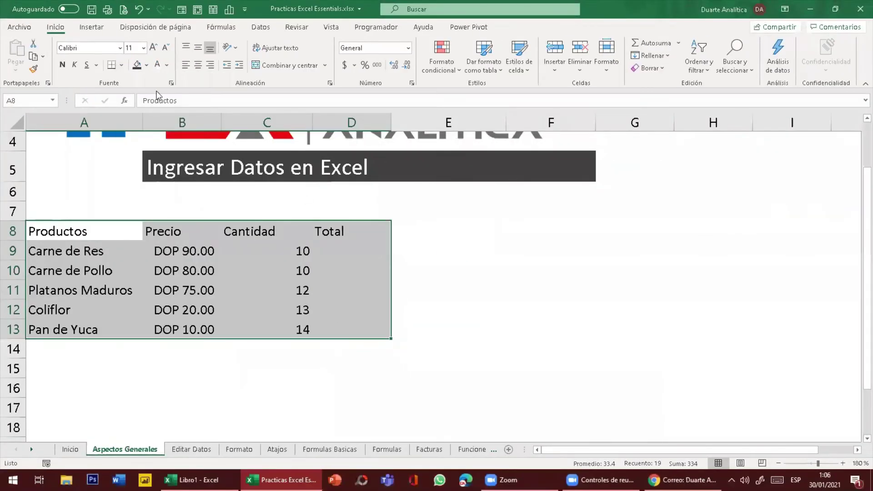
- Apply all borders (Todos los bordes) to the selected product table A8:D13 and release the selection
click(121, 64)
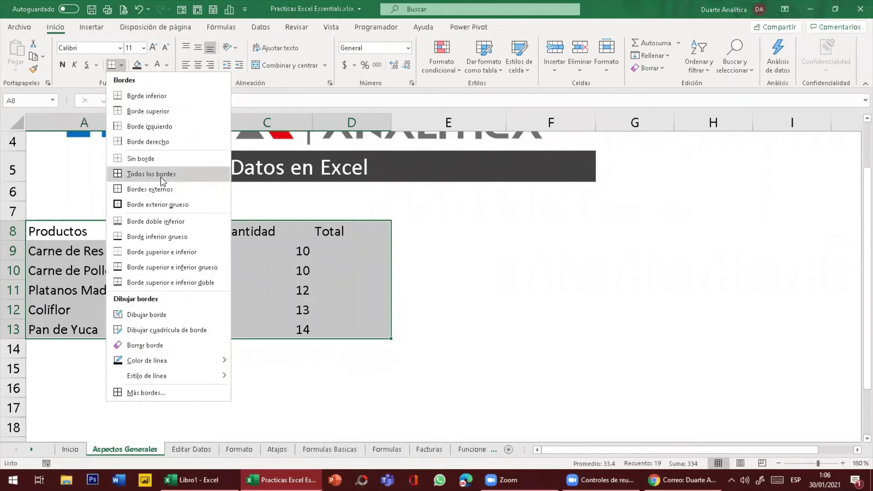
click(161, 175)
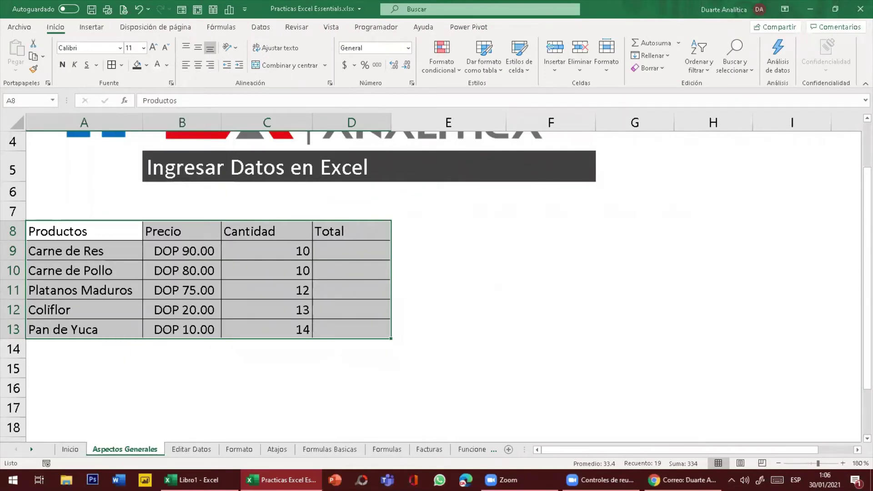
click(264, 272)
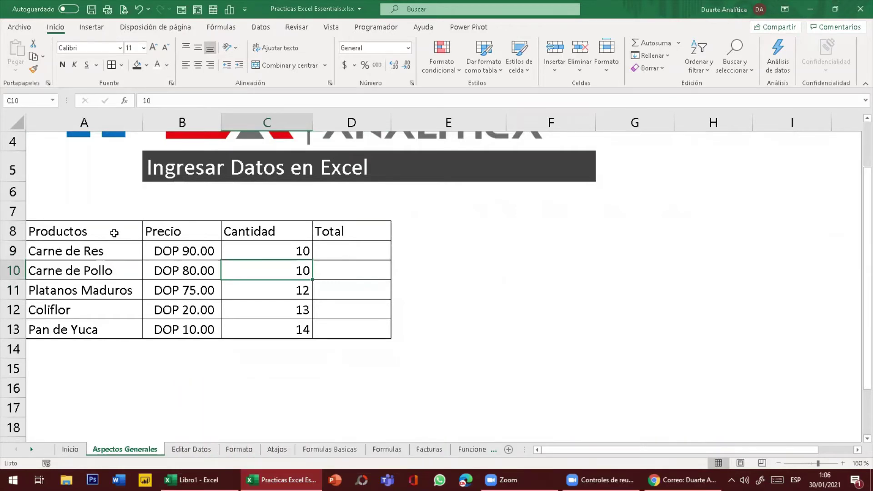
- Fill the header row A8:D8 with the standard dark red colour and set its text to white
click(114, 233)
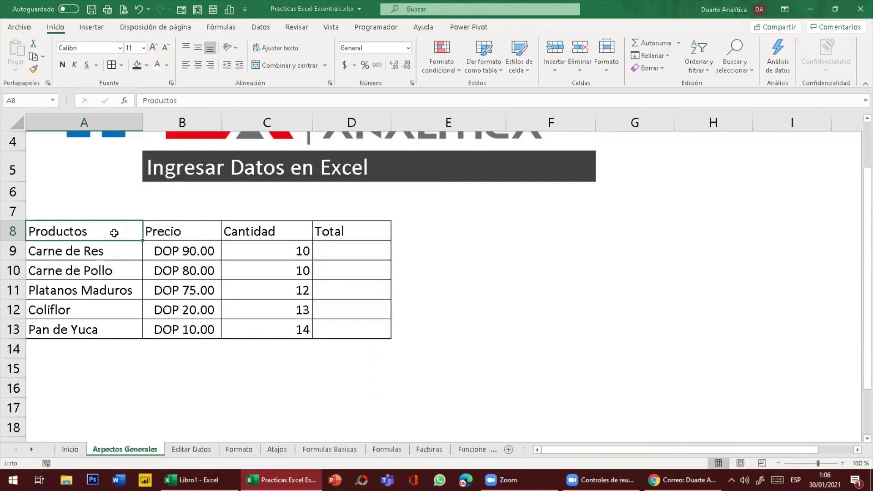
key(ctrl+shift+Right)
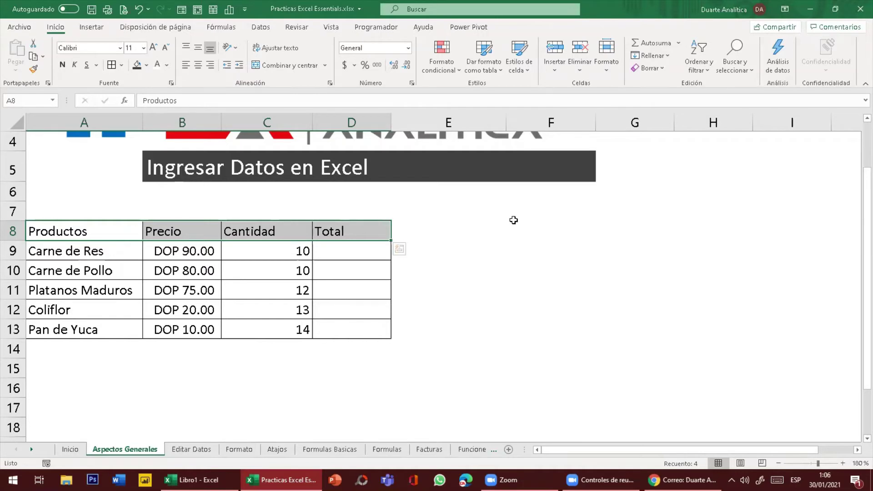
click(147, 66)
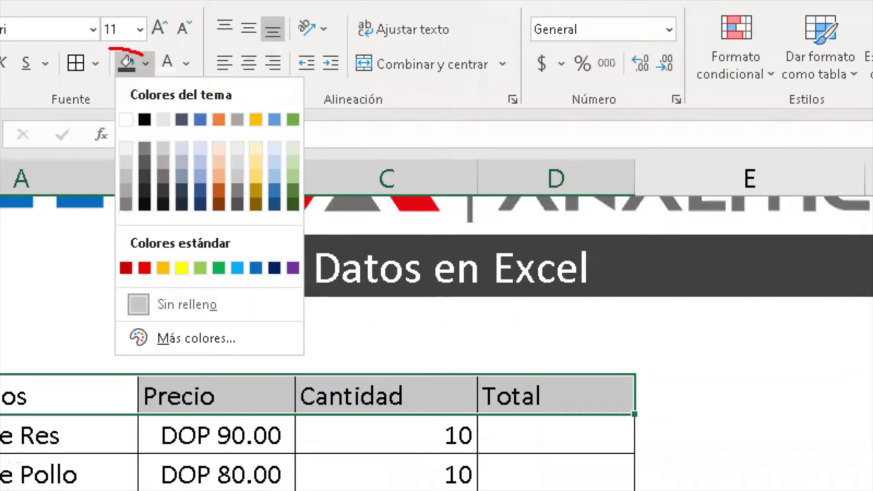
mouse_move(110, 49)
mouse_down()
mouse_move(135, 86)
mouse_move(154, 56)
mouse_move(137, 51)
mouse_up()
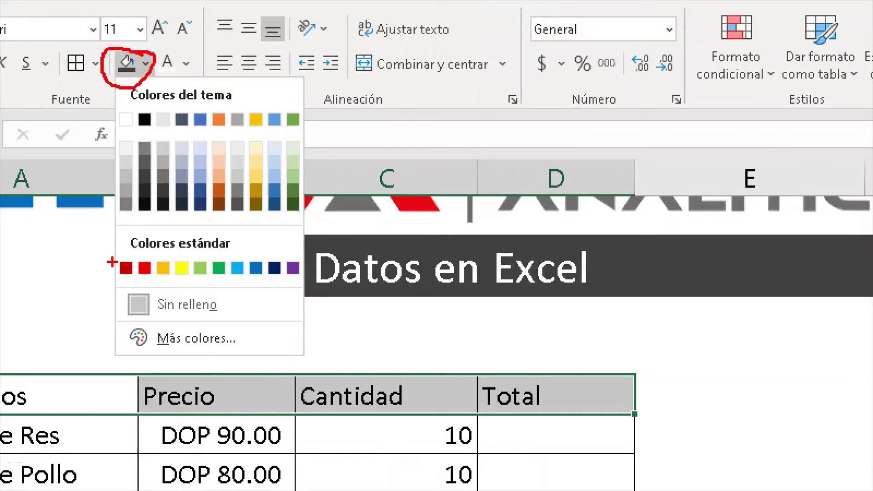
drag(68, 230, 111, 271)
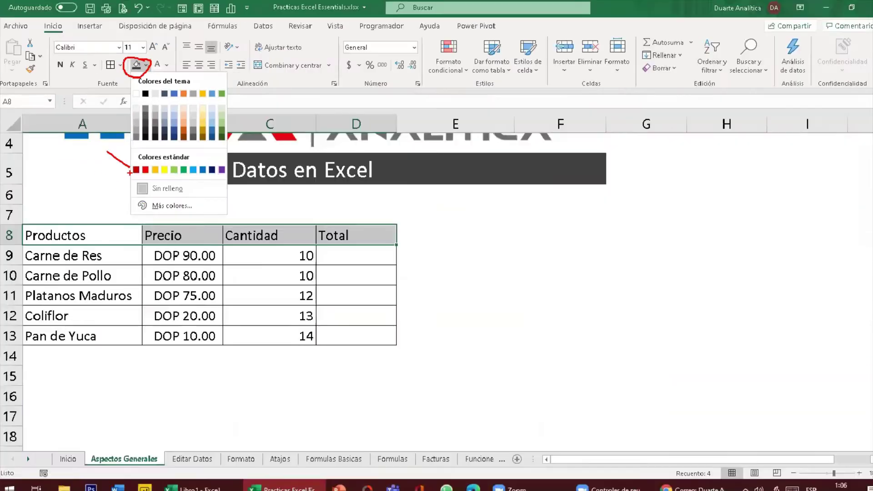
click(146, 65)
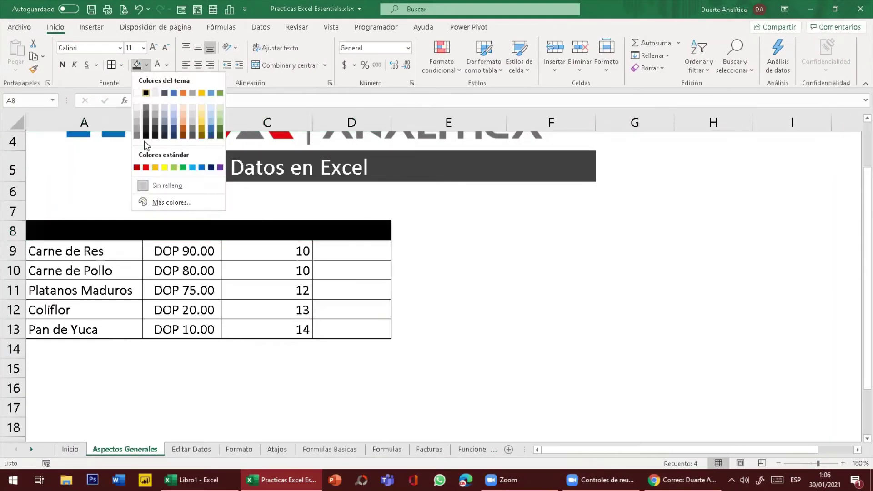
click(137, 167)
click(158, 67)
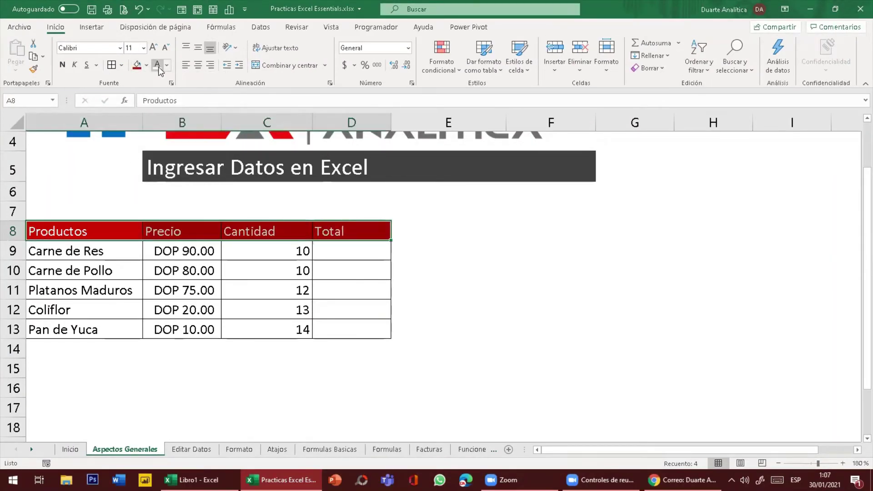
click(437, 265)
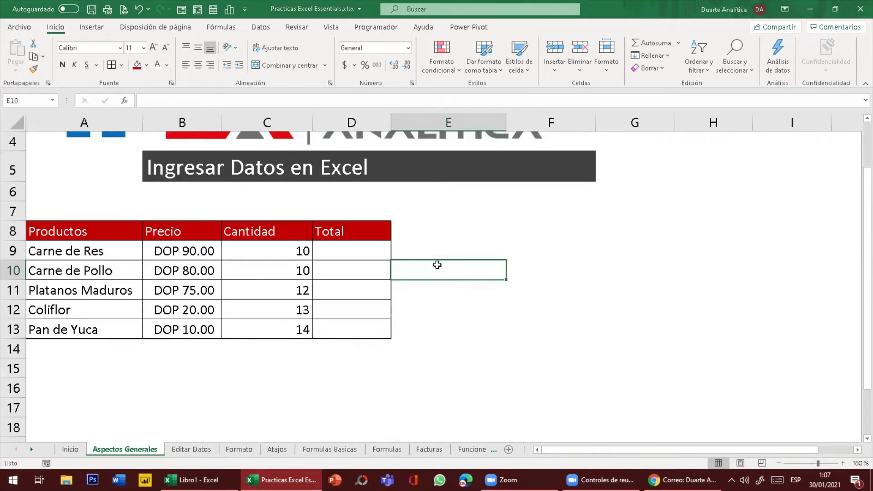
- Enter the title "Registro de Datos de Ventas 2021" in cell A7, above the Productos header
key(Up)
key(Up)
key(Up)
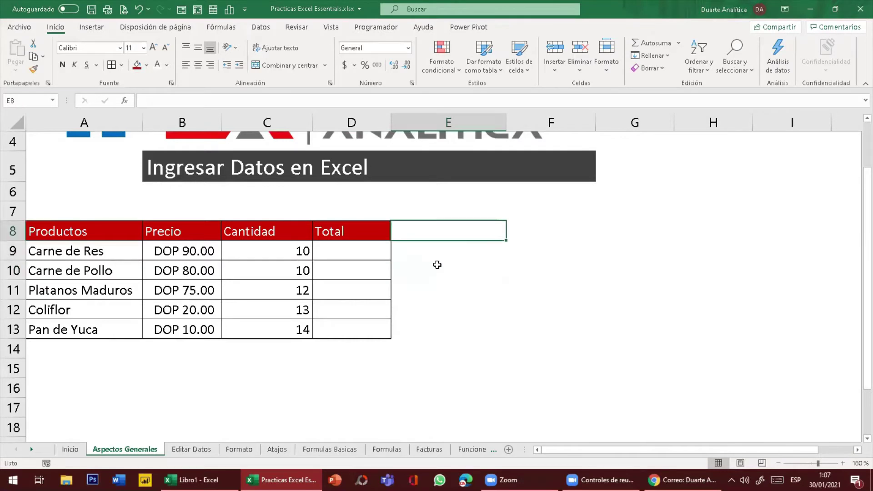
key(Left)
key(Left)
key(Left)
key(Left)
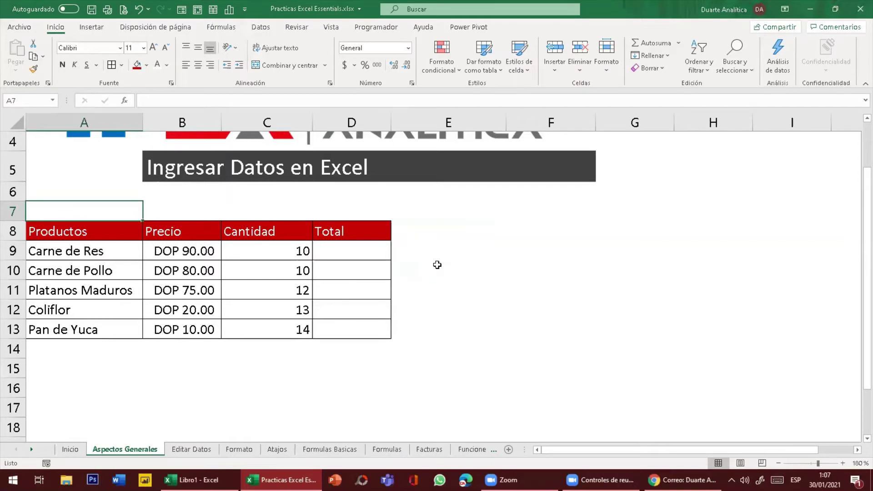
text(Registro de Datos )
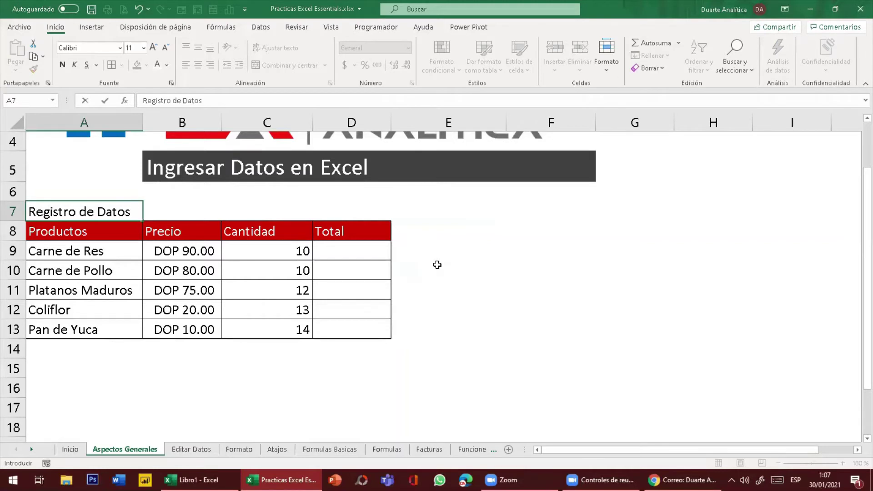
text(de Ventas )
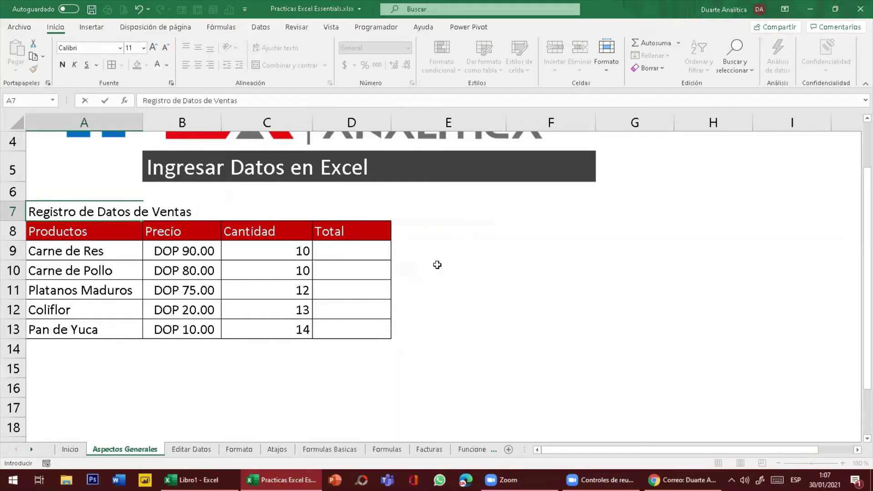
text(2021)
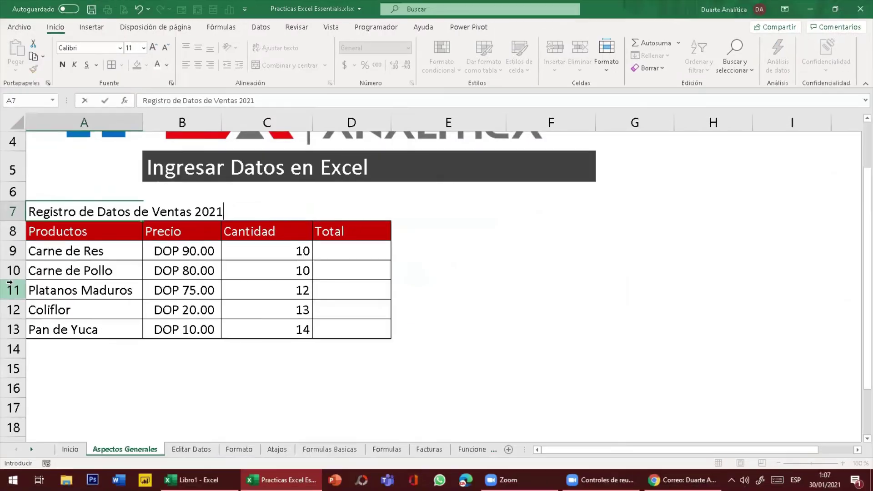
key(Return)
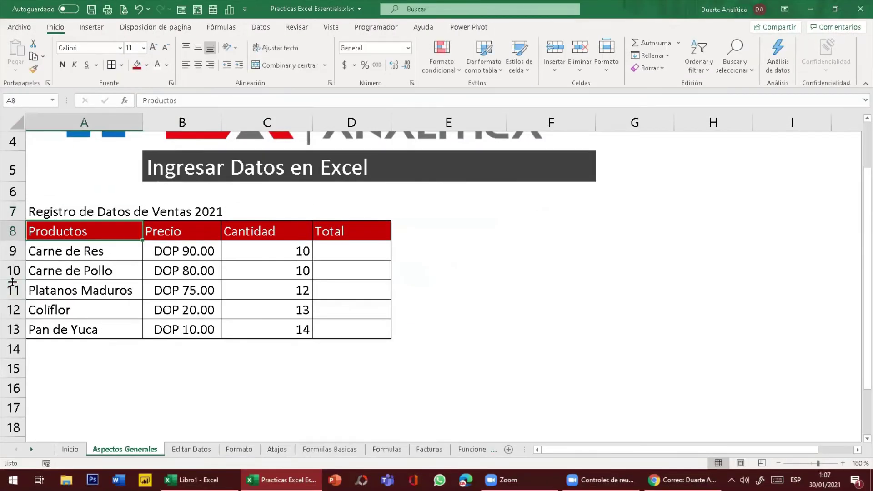
key(Up)
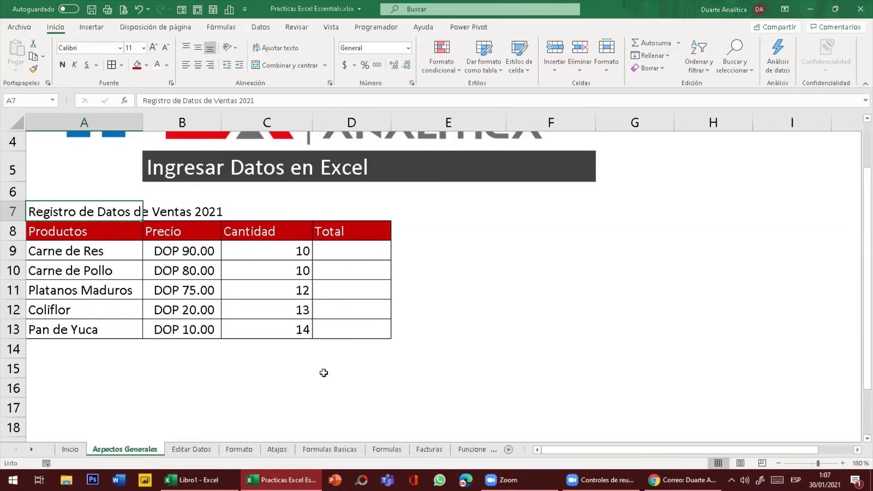
click(477, 343)
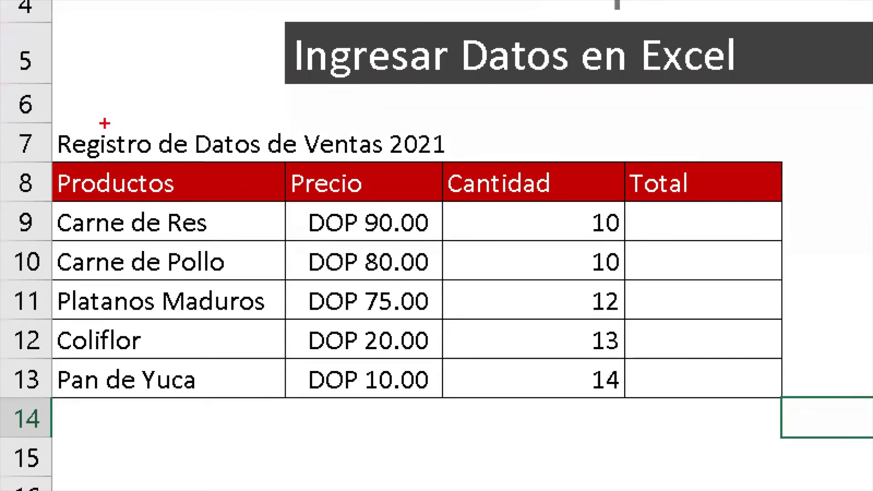
mouse_move(87, 123)
mouse_down()
mouse_move(268, 130)
mouse_move(793, 110)
mouse_move(836, 117)
mouse_up()
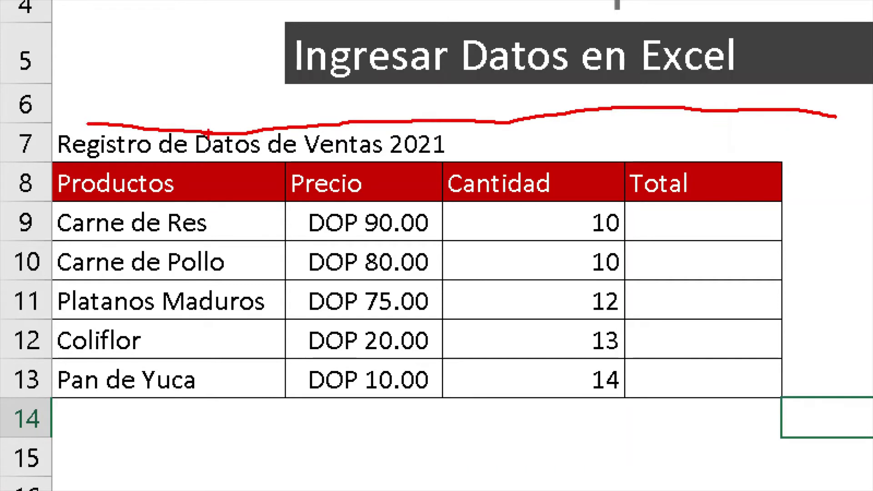
drag(200, 161, 199, 240)
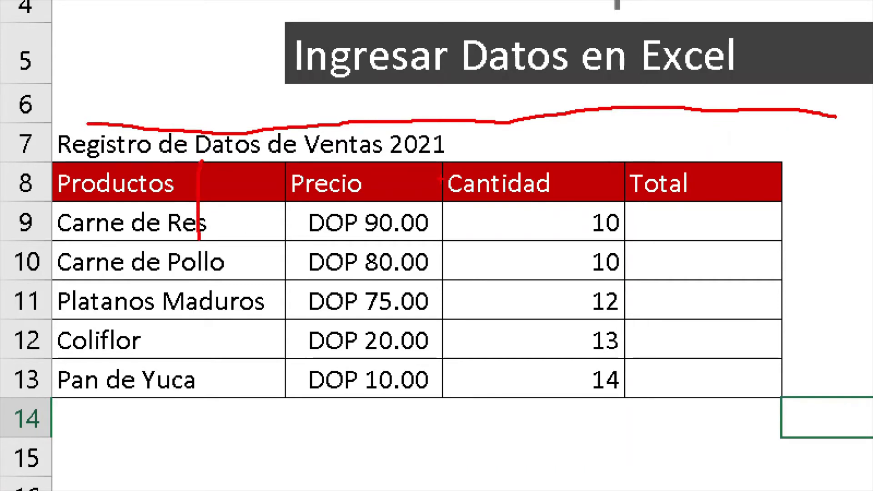
drag(398, 169, 413, 256)
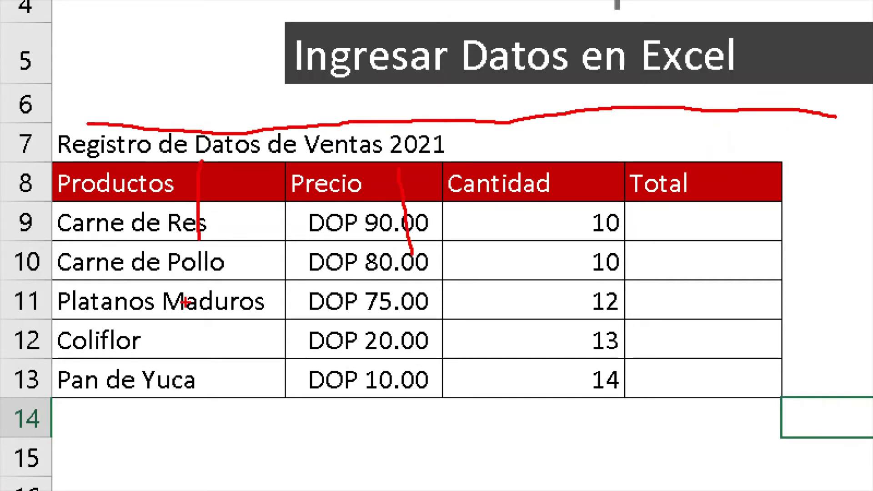
mouse_move(168, 277)
mouse_down()
mouse_move(159, 373)
mouse_move(248, 359)
mouse_up()
drag(154, 335, 207, 305)
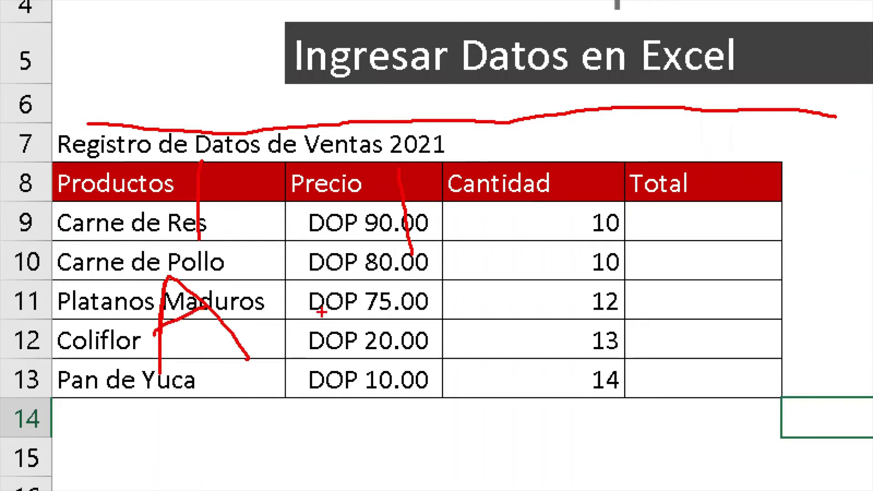
mouse_move(321, 304)
mouse_down()
mouse_move(341, 334)
mouse_move(348, 266)
mouse_move(410, 275)
mouse_move(327, 326)
mouse_up()
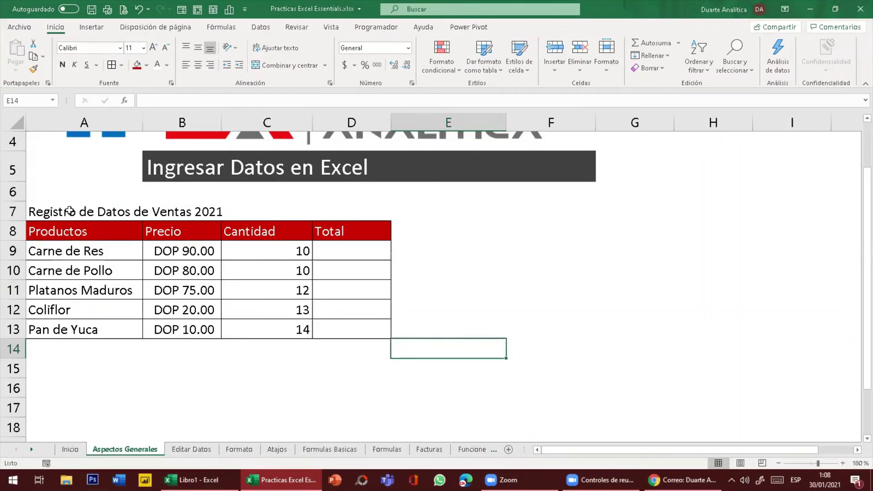
- Select the title cell A7 and examine its full text in the formula bar
click(69, 210)
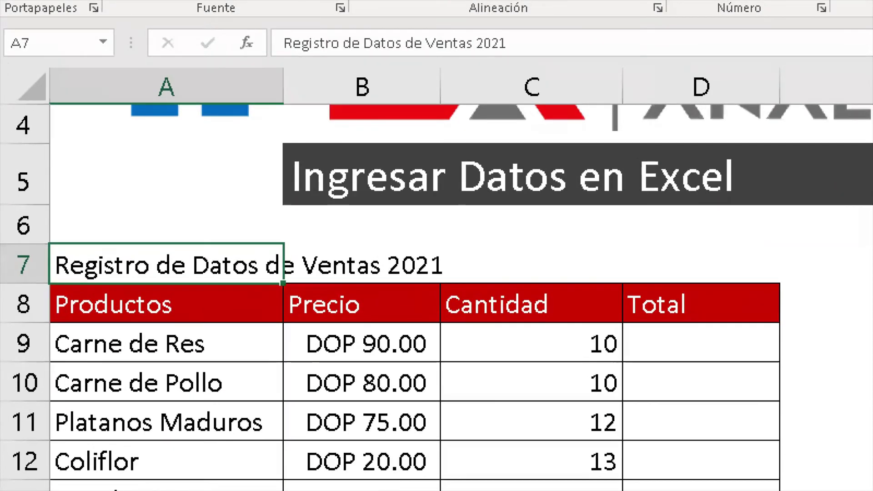
mouse_move(256, 26)
mouse_down()
mouse_move(234, 30)
mouse_move(254, 69)
mouse_move(261, 18)
mouse_up()
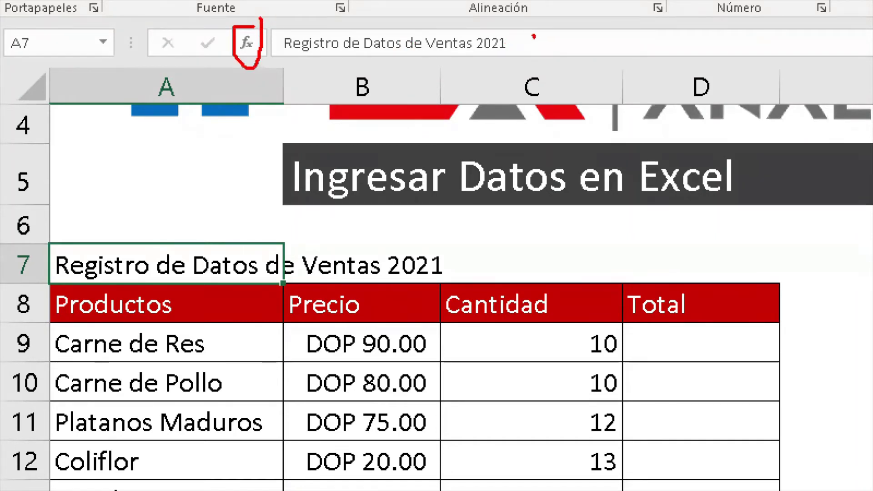
mouse_move(533, 36)
mouse_down()
mouse_move(570, 39)
mouse_move(606, 19)
mouse_up()
drag(310, 65, 495, 62)
drag(494, 55, 495, 65)
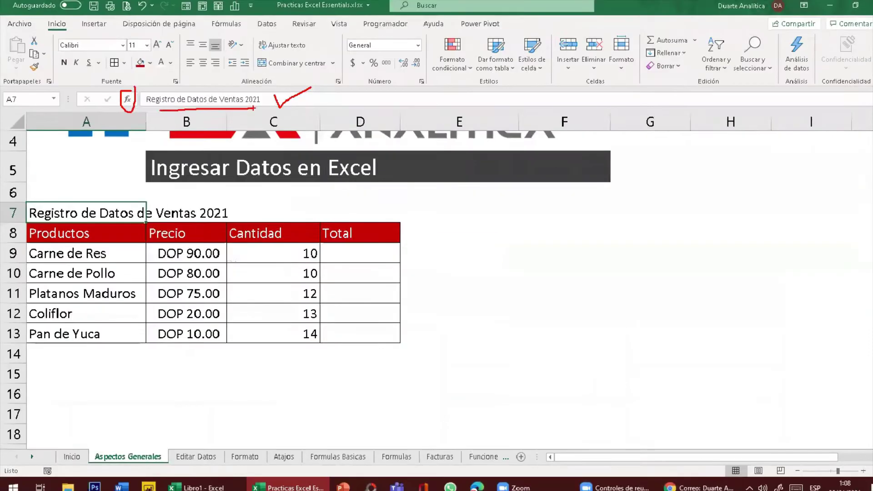
- Enter "Enero" in cell B7, next to the title
click(197, 208)
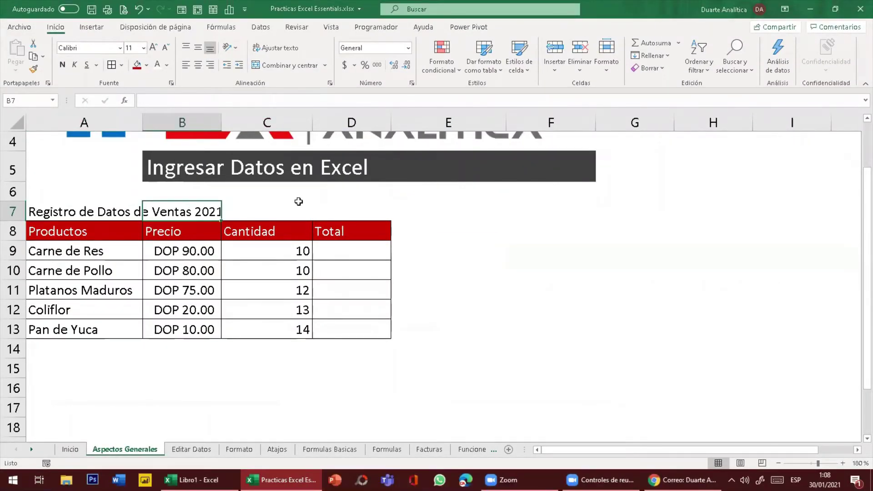
text(Enero)
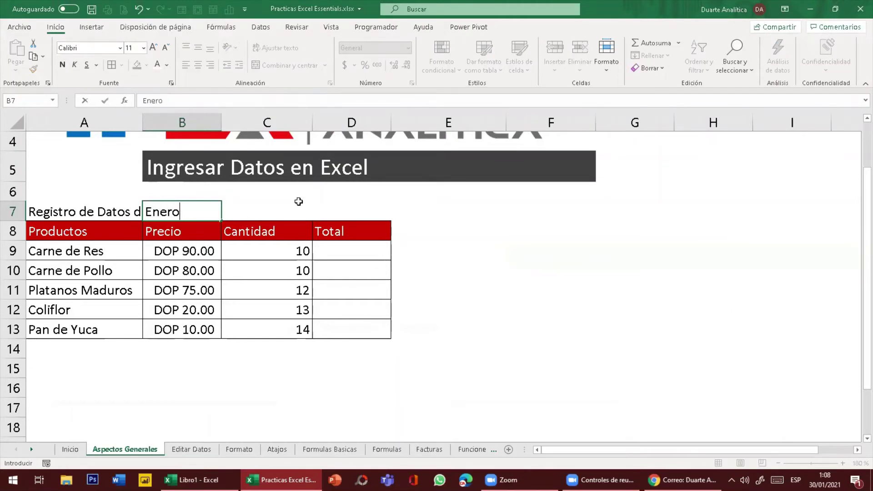
key(Return)
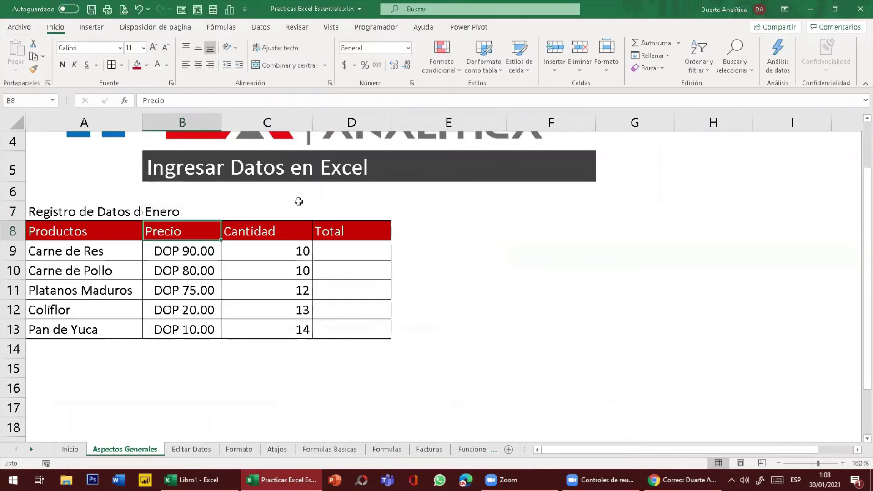
- Compare cells A7 and B7 to see how the B7 entry affects the display of the title text
click(132, 212)
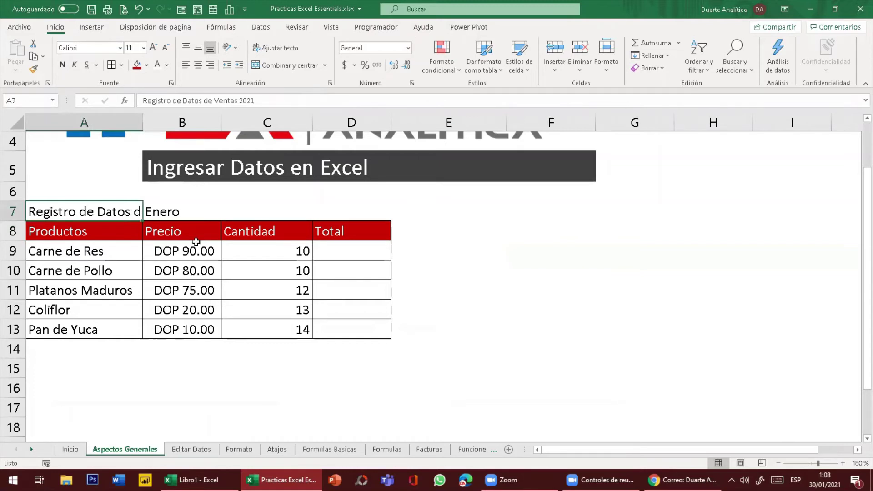
click(182, 214)
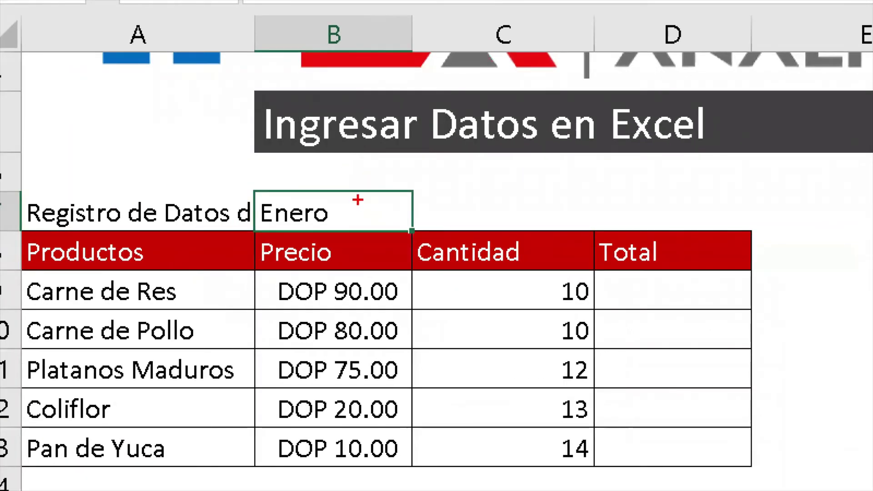
mouse_move(353, 198)
mouse_down()
mouse_move(360, 208)
mouse_move(413, 173)
mouse_up()
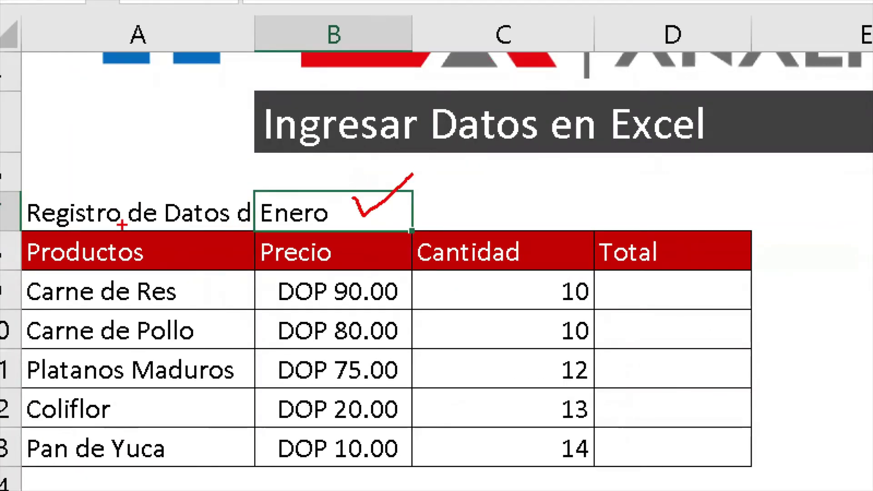
mouse_move(165, 207)
mouse_down()
mouse_move(42, 196)
mouse_move(249, 197)
mouse_up()
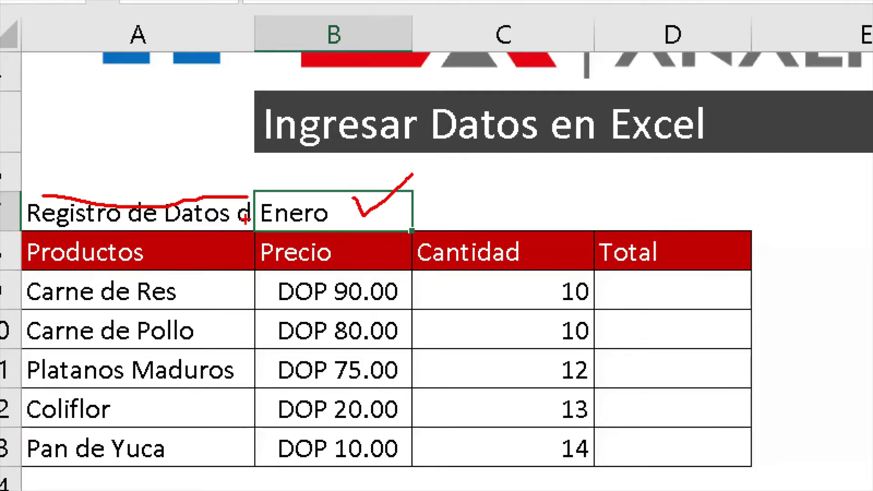
key(Escape)
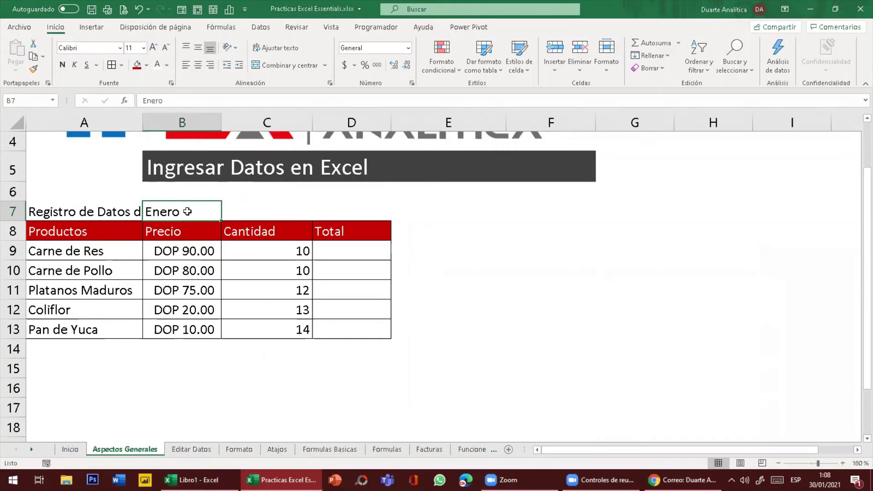
- Clear the word Enero from cell B7 and check how the title extends over the neighbouring cells
key(Delete)
click(175, 250)
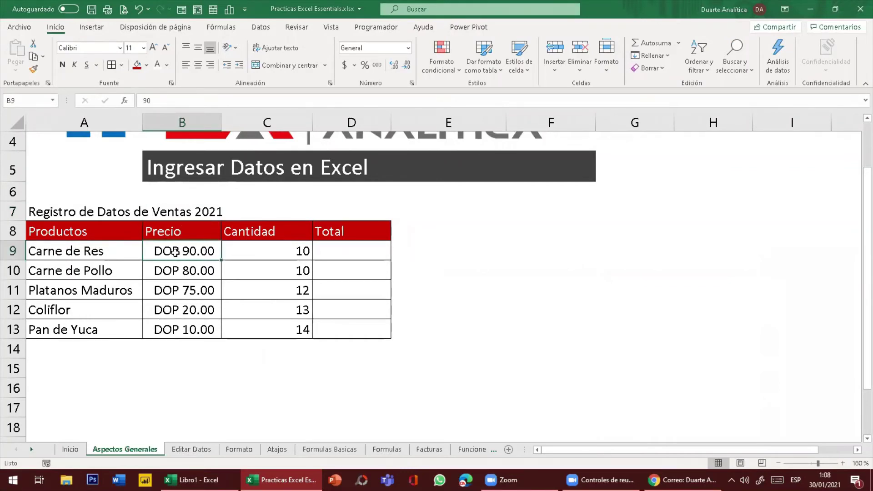
click(136, 211)
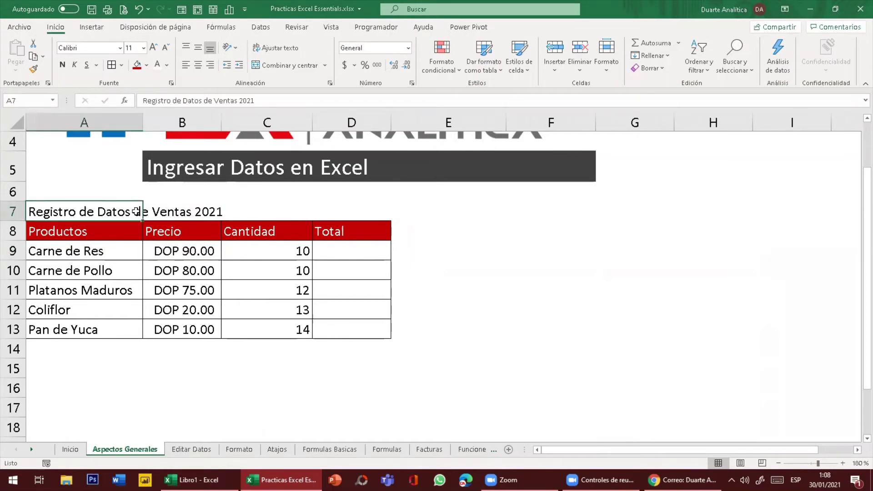
drag(201, 212, 304, 210)
- Try centring the title within cell A7 alone and return it to left alignment
click(122, 211)
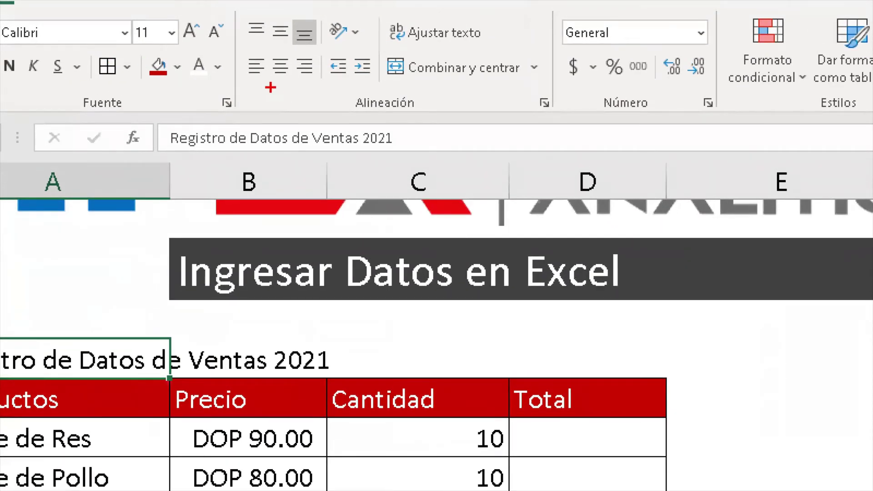
drag(271, 87, 296, 84)
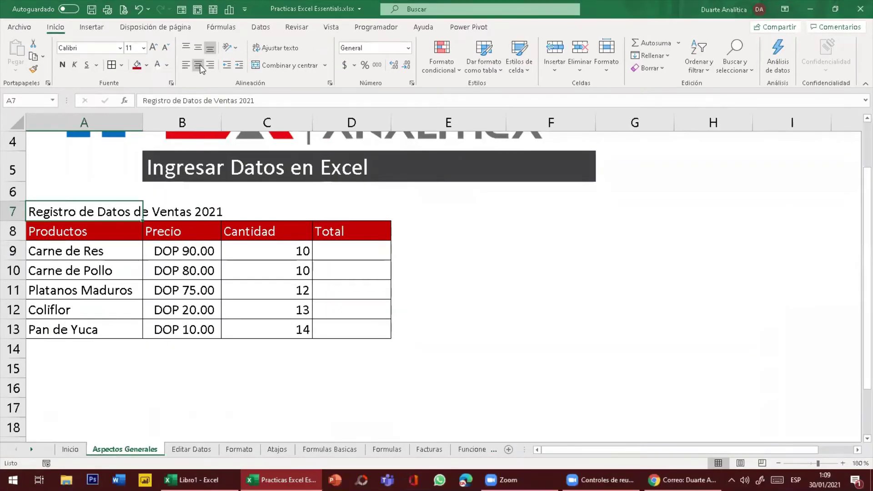
click(280, 66)
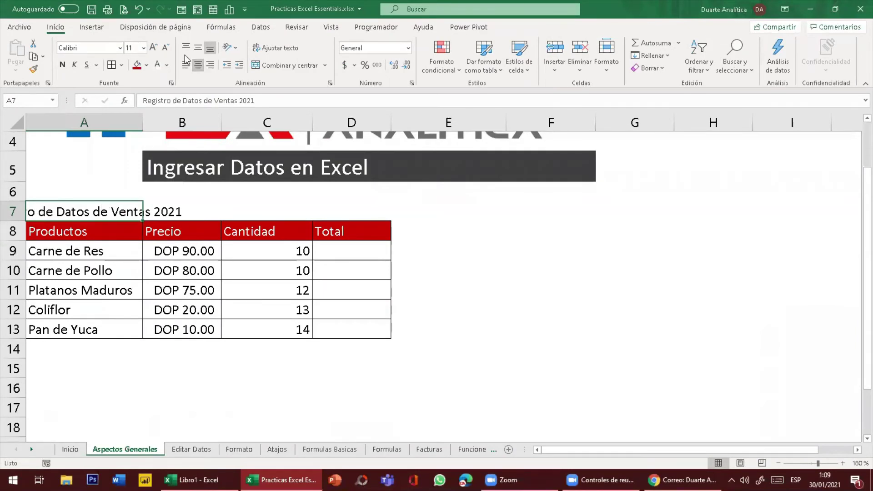
click(185, 65)
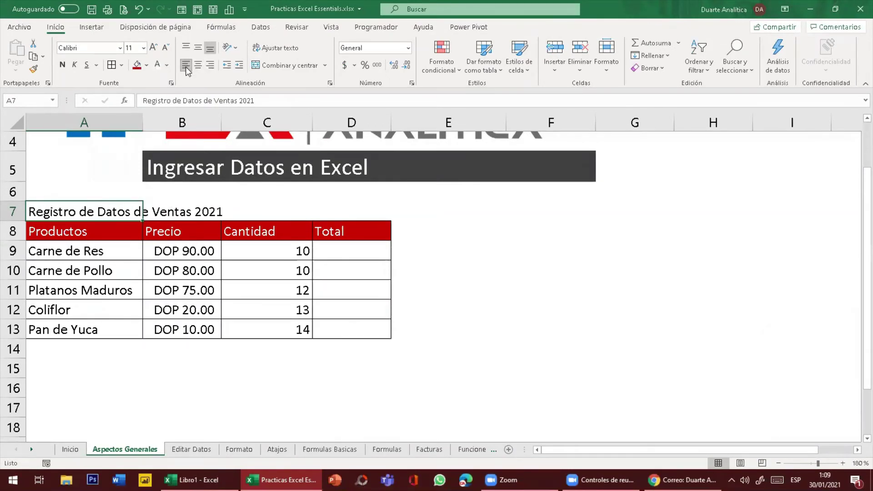
- Examine the header cells from Productos to Total and locate the Merge and Center (Combinar y centrar) command
click(113, 232)
click(155, 231)
click(254, 230)
click(343, 225)
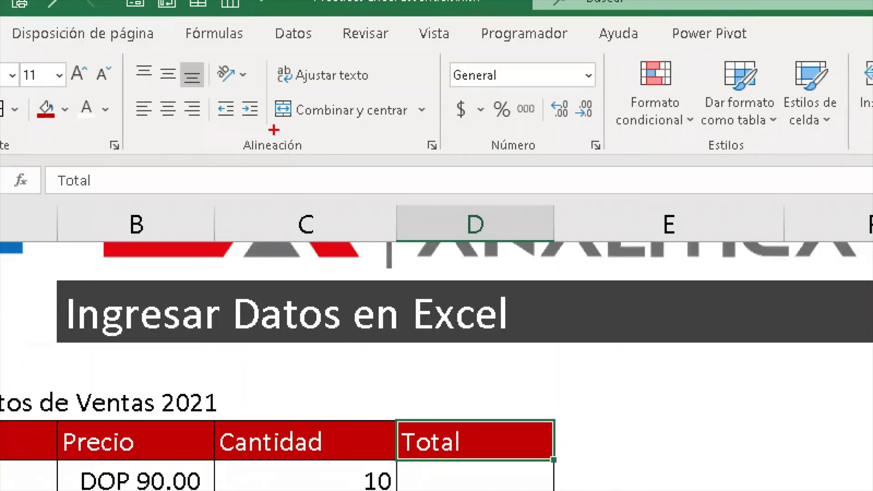
drag(274, 130, 413, 124)
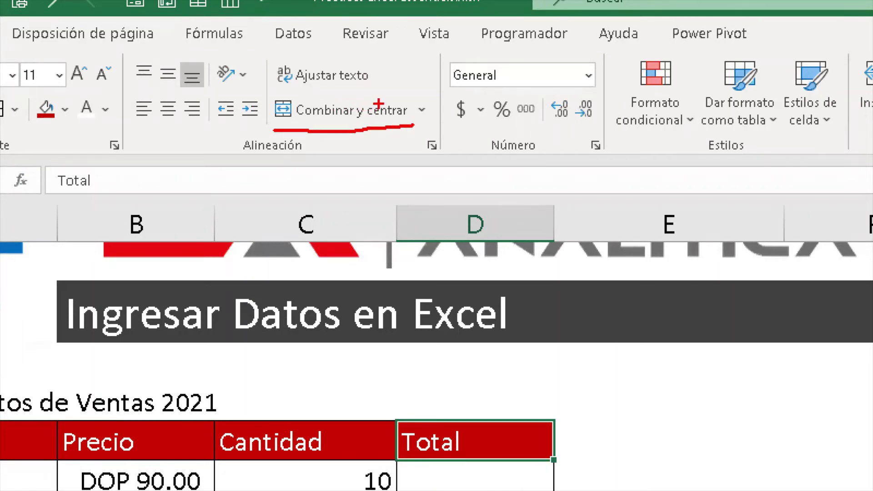
drag(382, 100, 390, 85)
key(Escape)
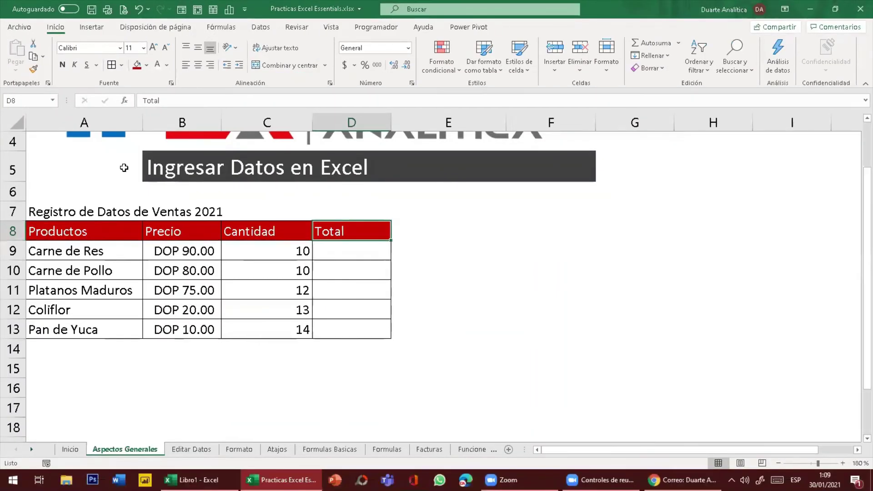
- Merge and center (Combinar y centrar) the title across cells A7:D7, above the product table
click(65, 210)
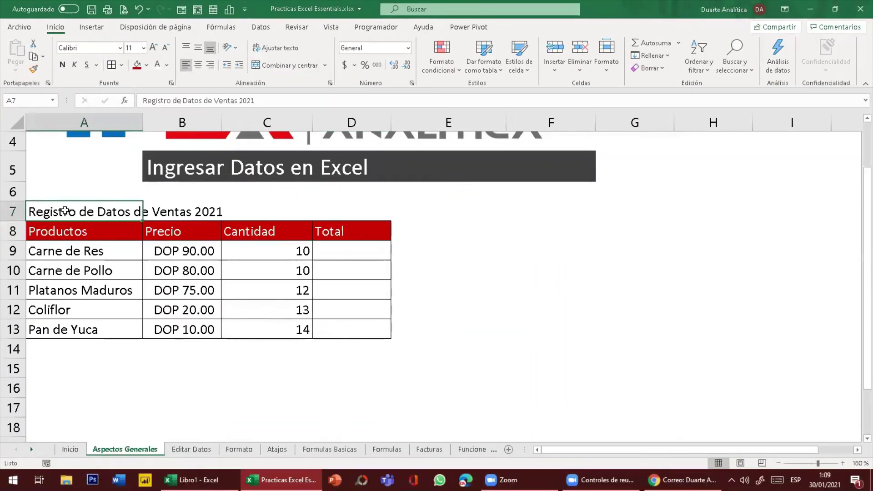
key(shift+Right)
key(shift+Right)
key(shift+Right)
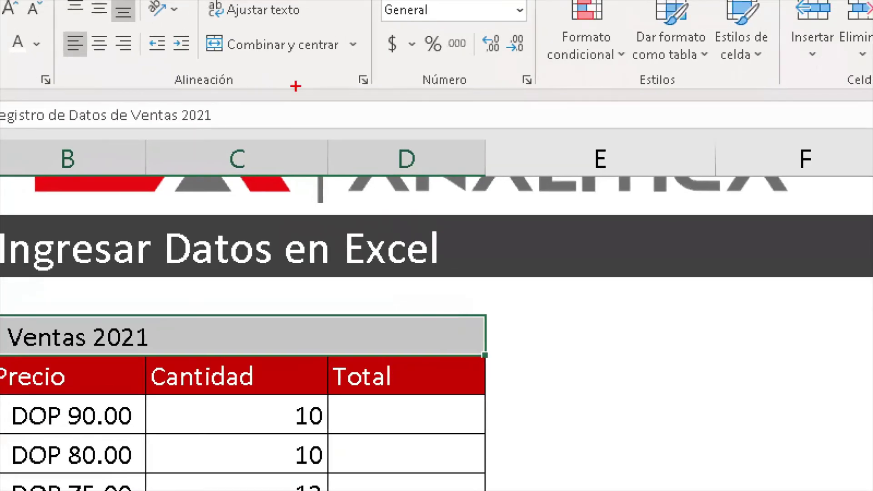
mouse_move(282, 41)
mouse_down()
mouse_move(284, 91)
mouse_move(289, 59)
mouse_move(271, 79)
mouse_up()
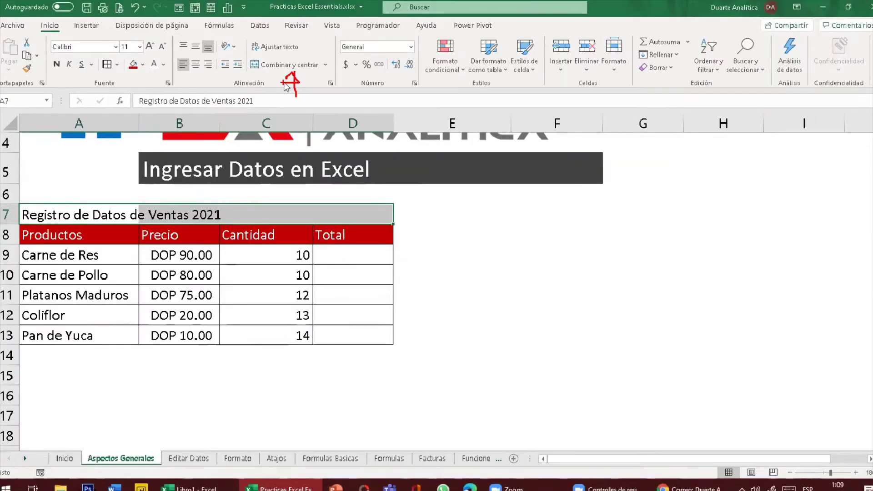
click(260, 48)
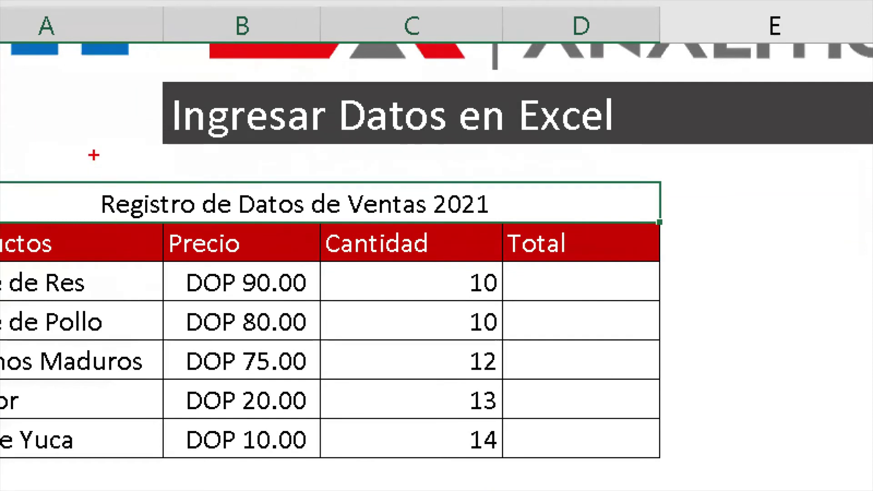
mouse_move(126, 153)
mouse_down()
mouse_move(132, 180)
mouse_move(167, 181)
mouse_up()
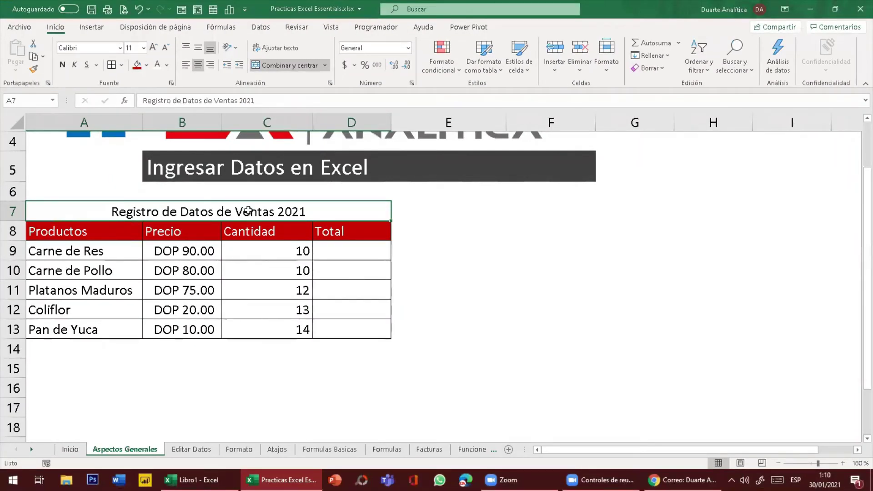
- Try right and left alignment on the merged title in A7:D7 and return it to centred
click(210, 65)
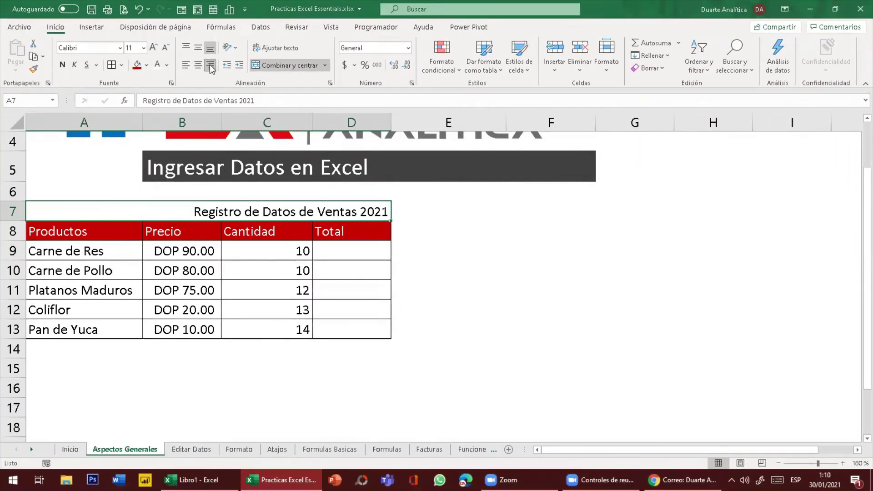
click(186, 65)
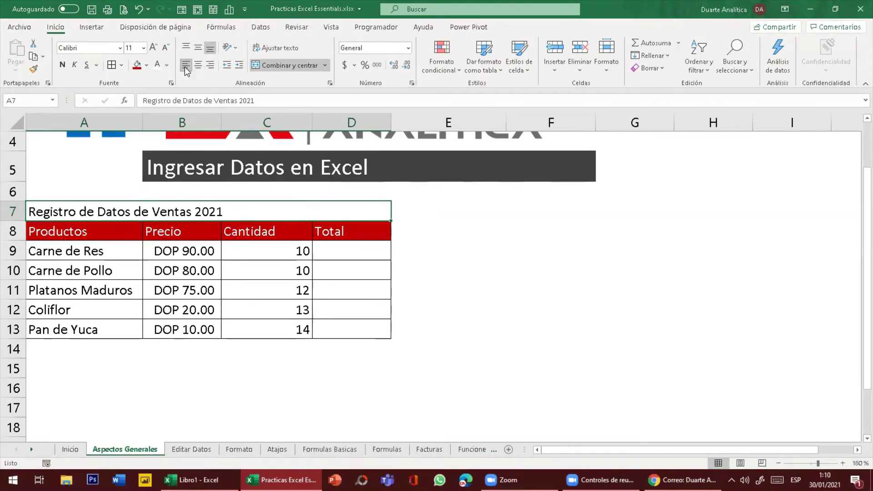
click(196, 67)
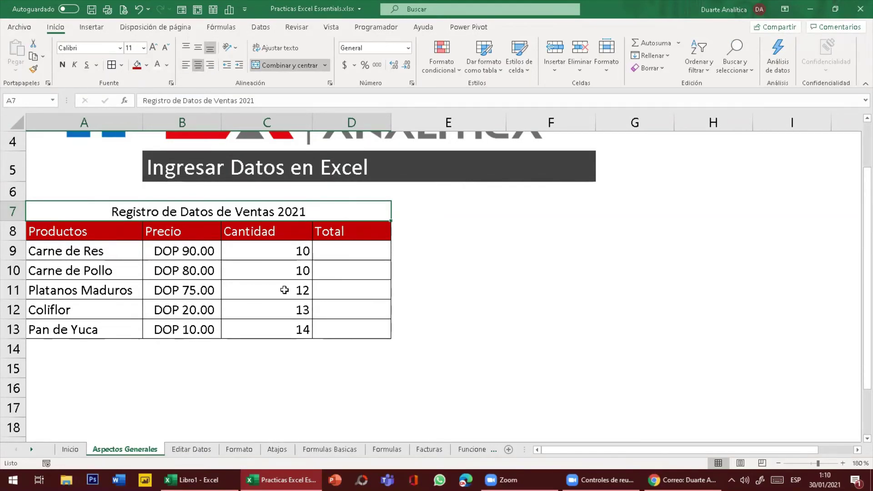
click(260, 279)
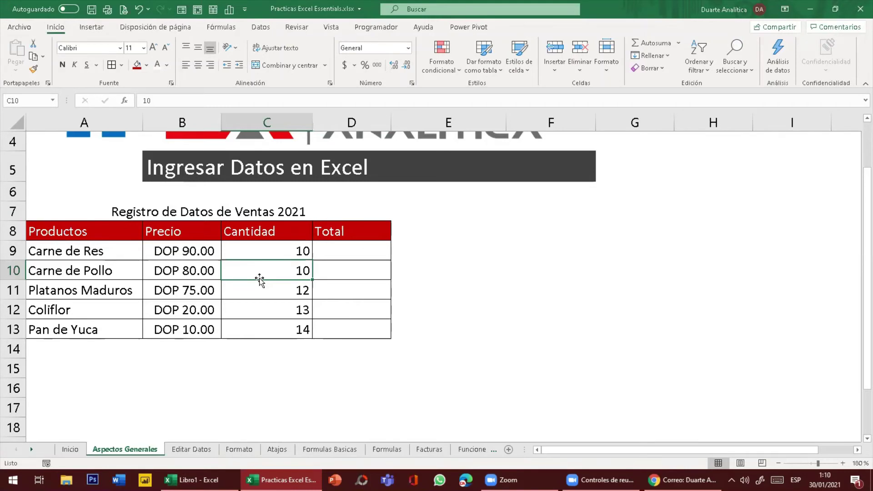
click(125, 232)
click(162, 232)
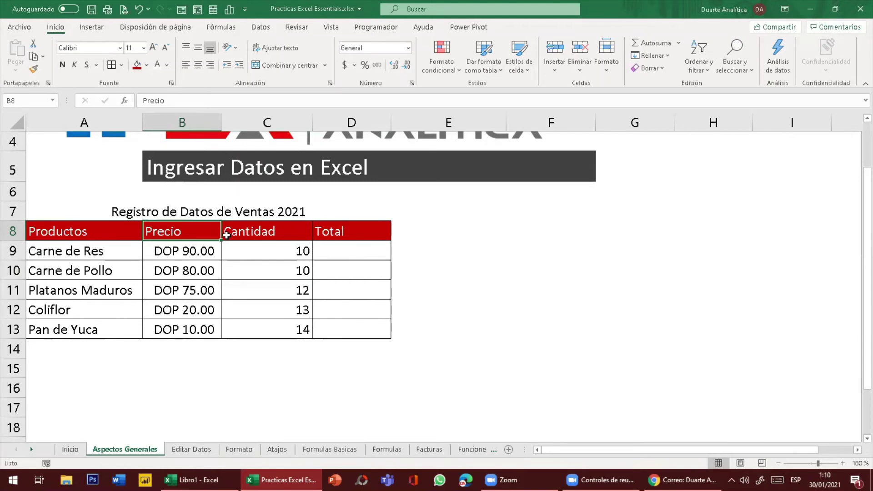
click(417, 232)
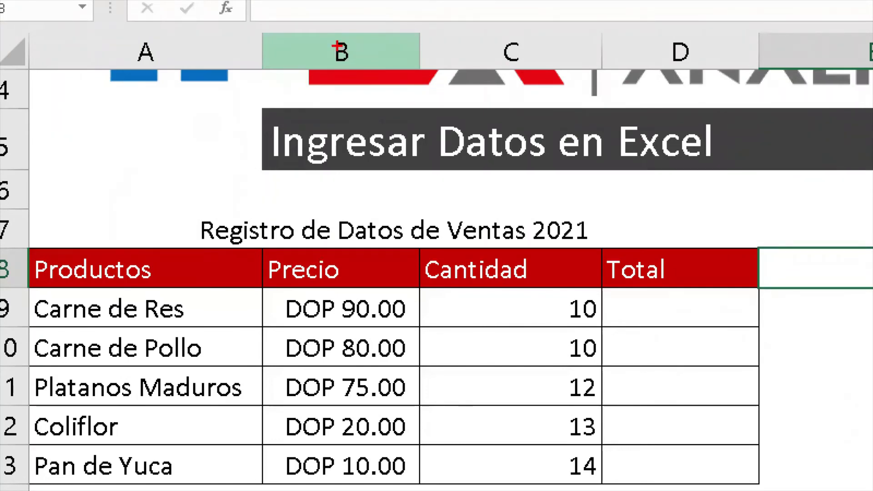
mouse_move(356, 48)
mouse_down()
mouse_move(391, 48)
mouse_move(374, 35)
mouse_up()
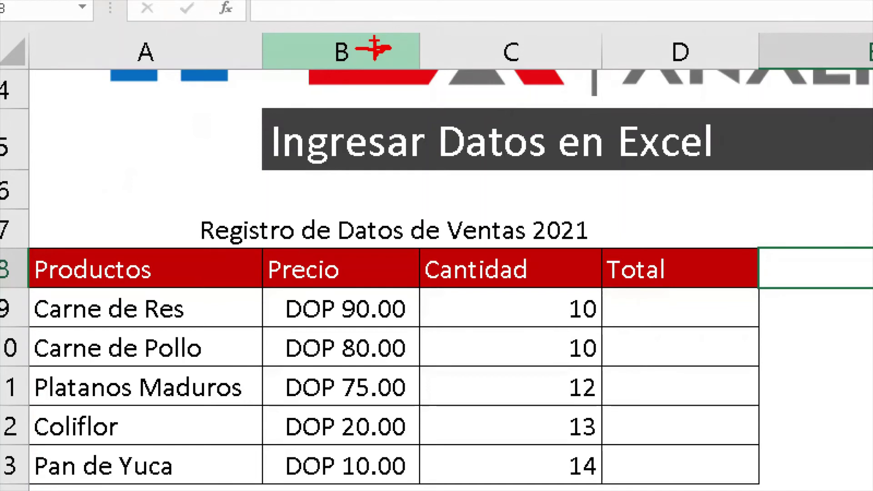
key(Escape)
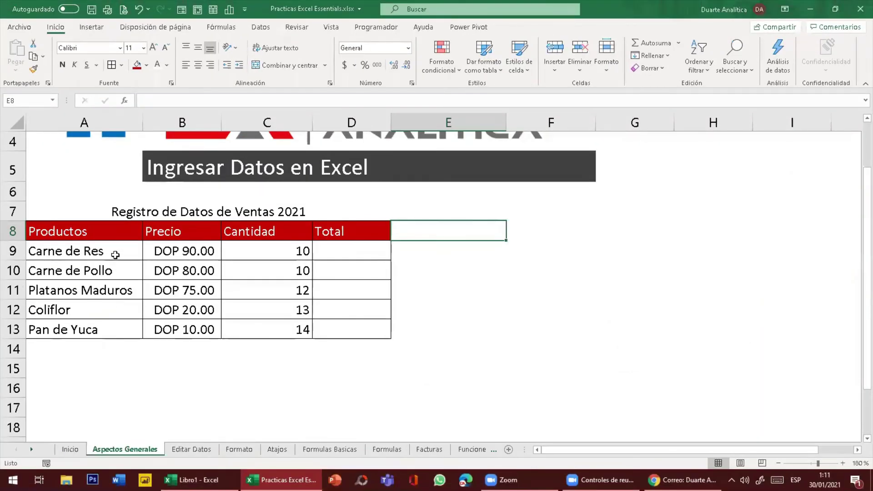
click(117, 255)
click(161, 255)
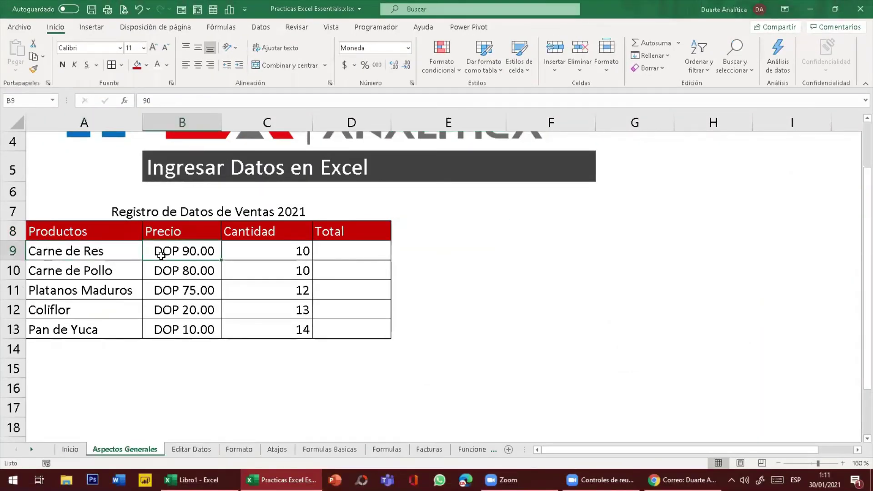
click(119, 255)
click(163, 253)
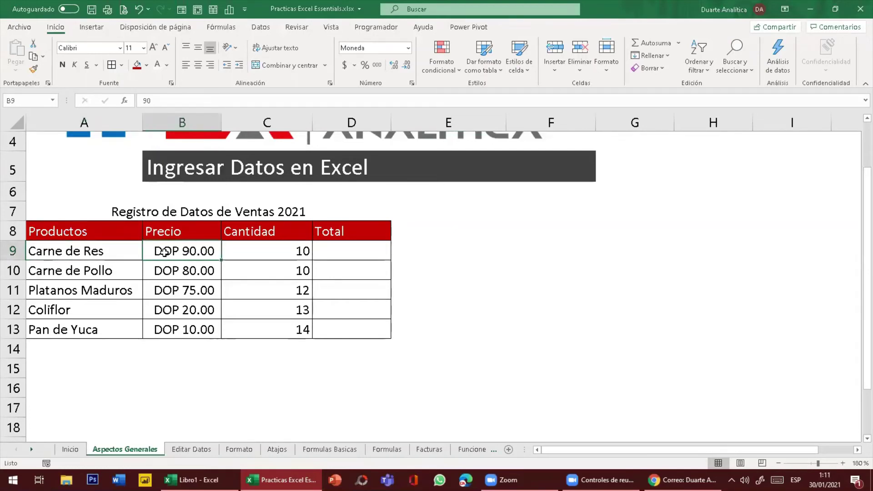
- Try inserting a blank column before the Precio column twice, undoing the insertion each time
click(195, 119)
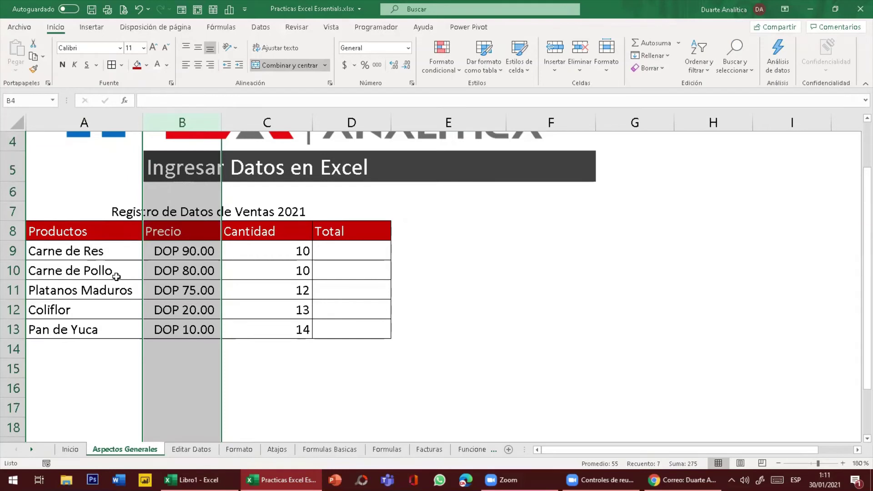
right_click(184, 122)
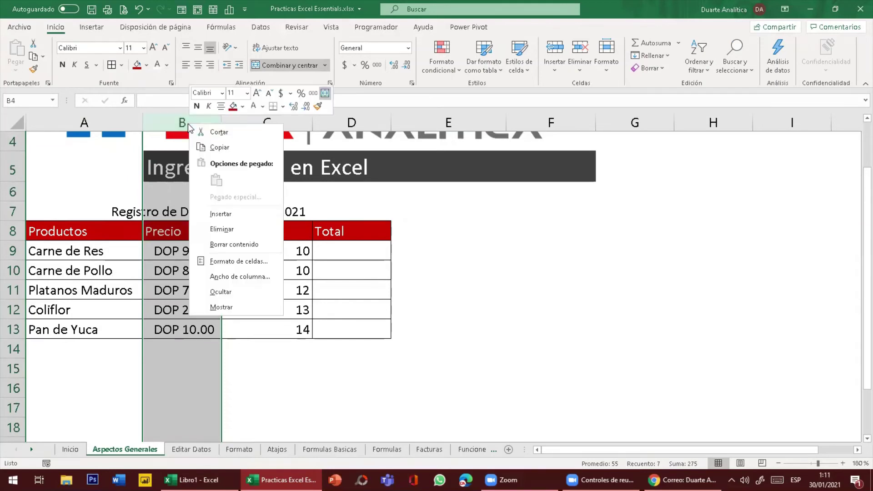
click(227, 209)
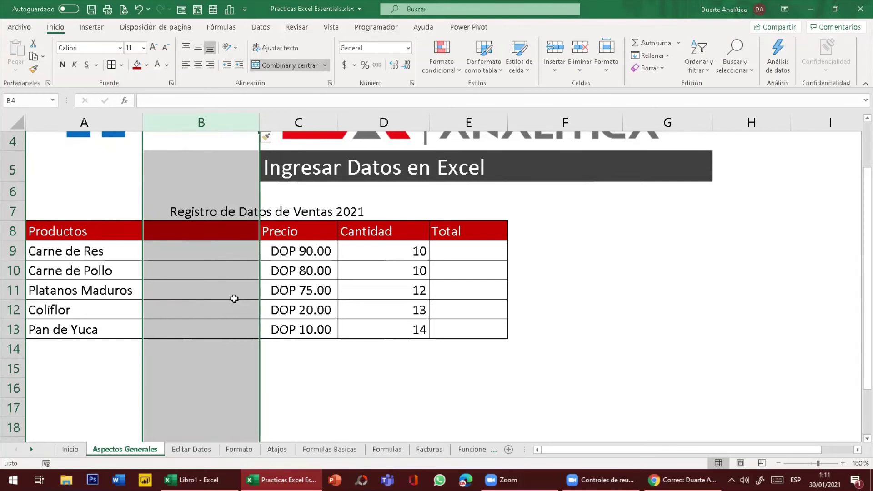
key(ctrl+z)
click(302, 296)
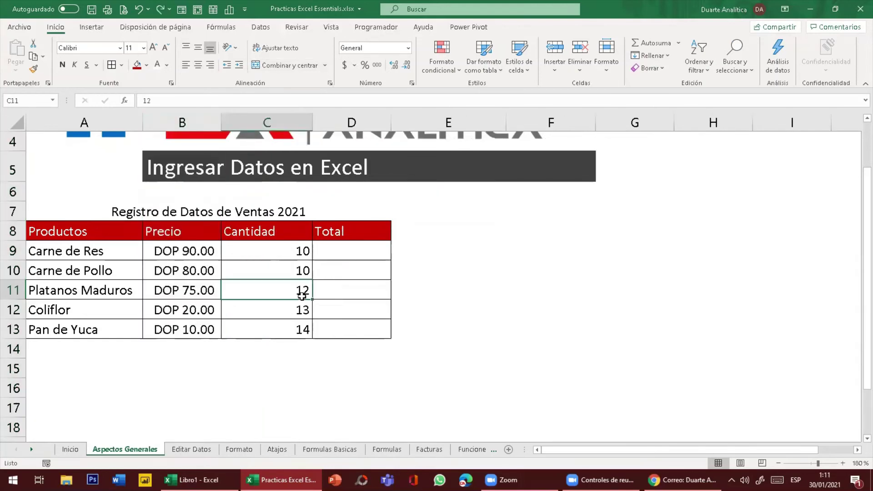
right_click(188, 120)
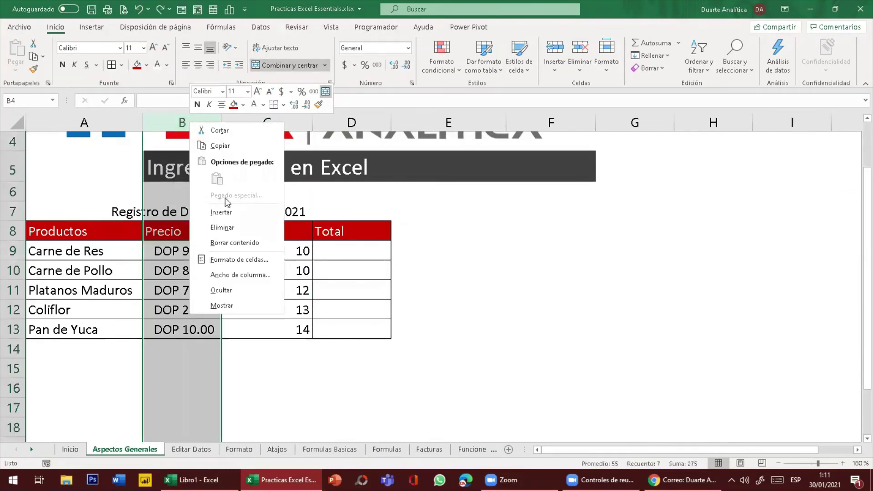
click(221, 212)
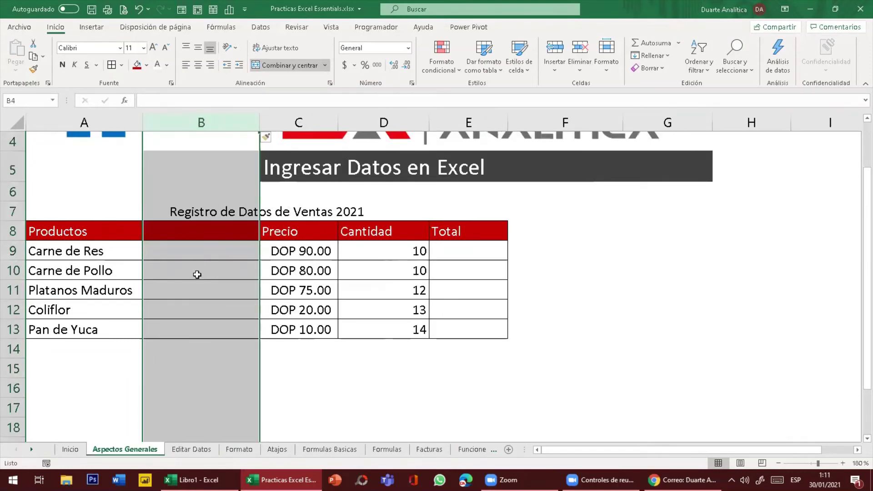
key(ctrl+z)
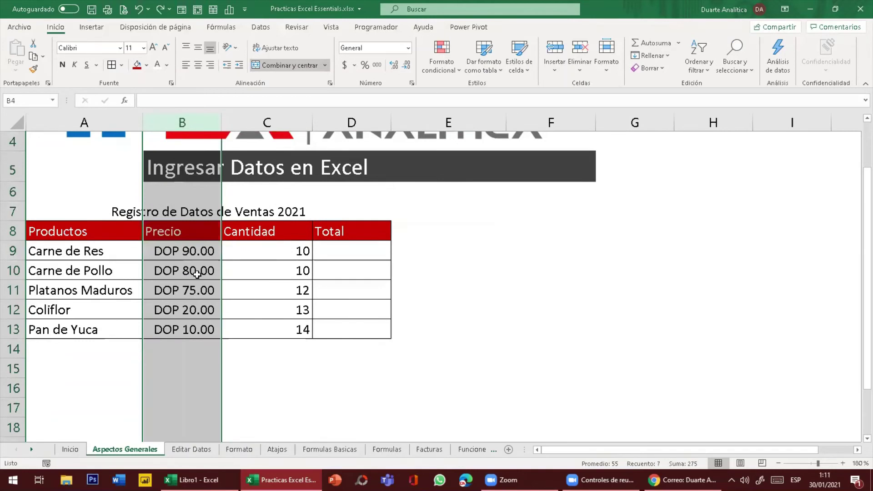
- Try inserting an entire column (Insertar toda una columna) from the Precio header cell B8
click(188, 233)
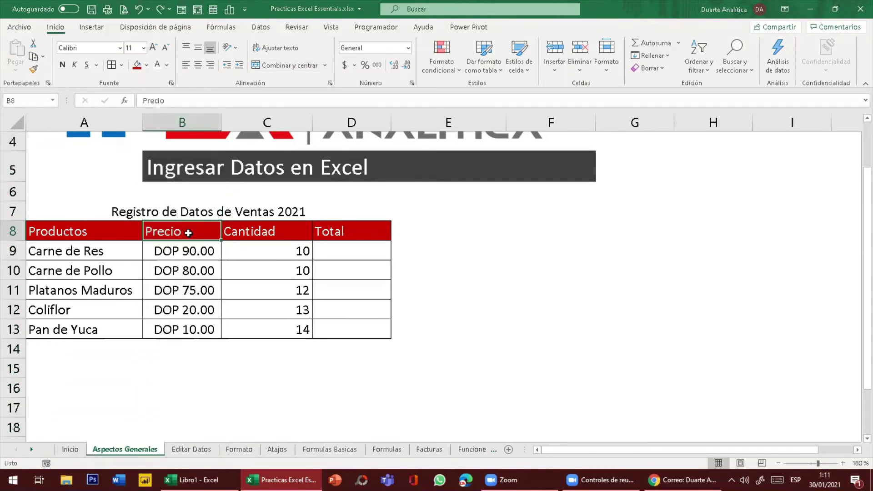
key(ctrl+shift+plus)
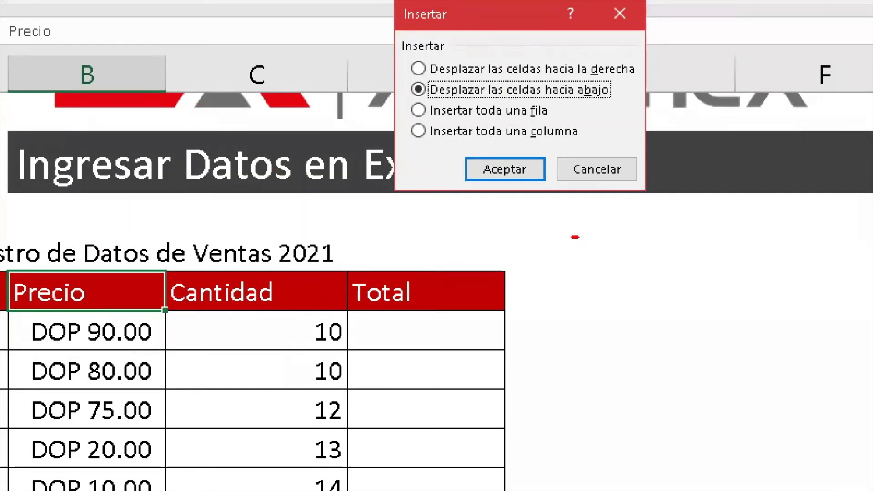
mouse_move(575, 236)
mouse_down()
mouse_move(591, 275)
mouse_move(626, 235)
mouse_move(639, 244)
mouse_move(635, 225)
mouse_move(666, 226)
mouse_up()
drag(665, 193, 692, 208)
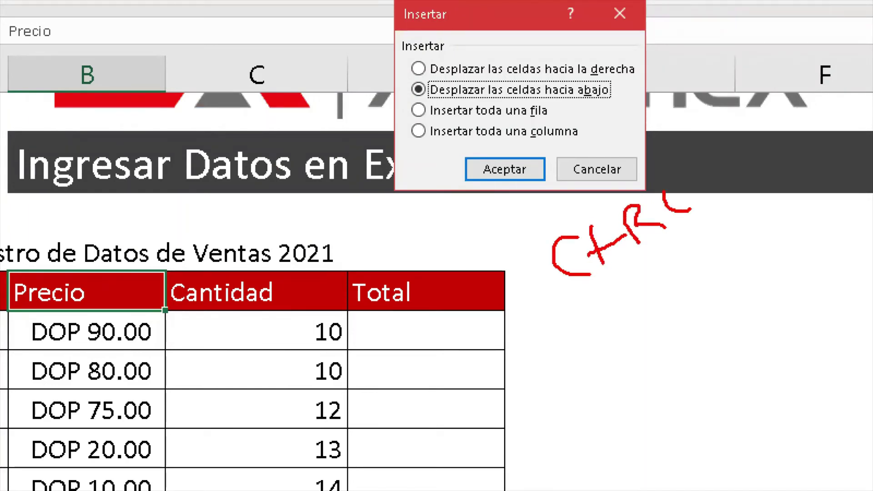
mouse_move(623, 277)
mouse_down()
mouse_move(663, 331)
mouse_move(699, 264)
mouse_up()
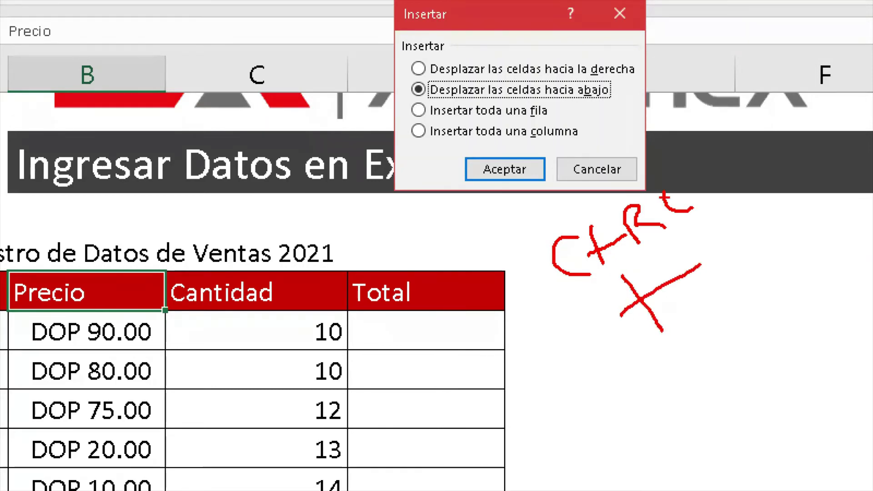
mouse_move(363, 0)
mouse_down()
mouse_move(306, 109)
mouse_move(345, 195)
mouse_up()
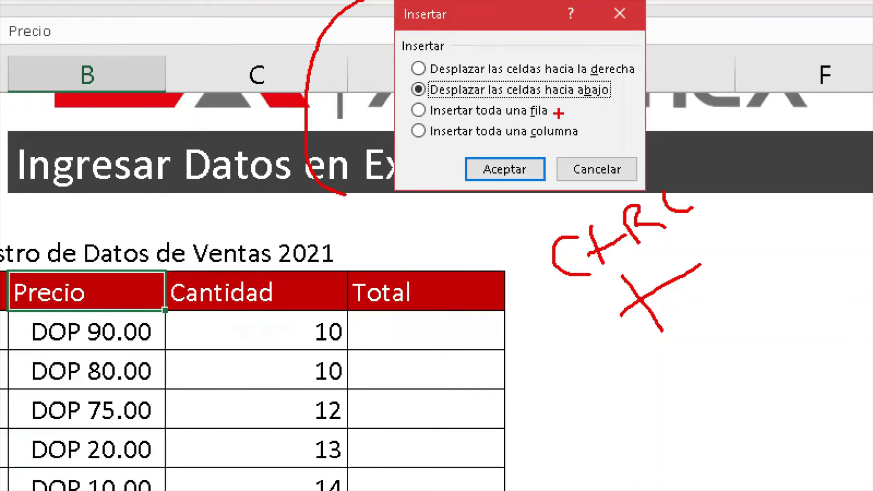
drag(558, 113, 627, 112)
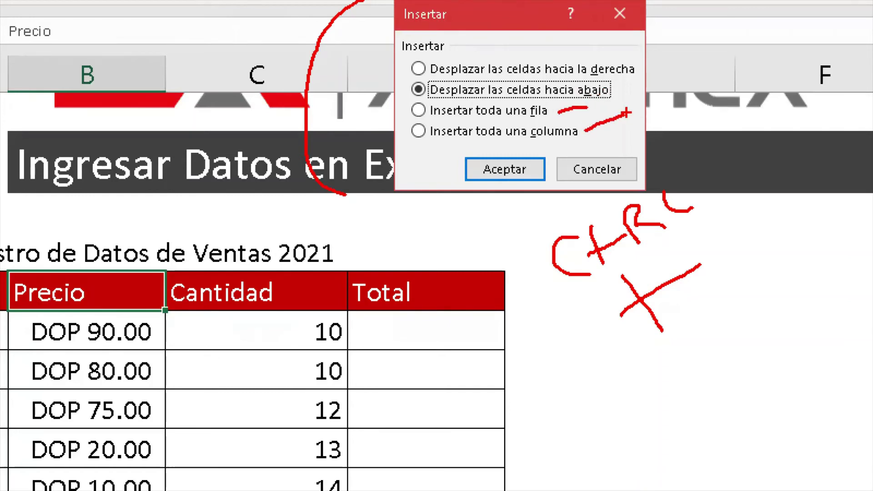
key(Escape)
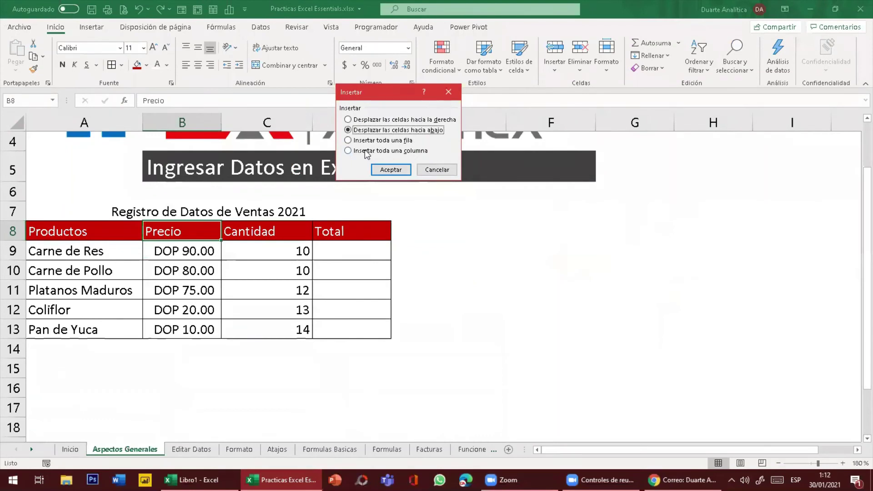
click(365, 151)
click(381, 170)
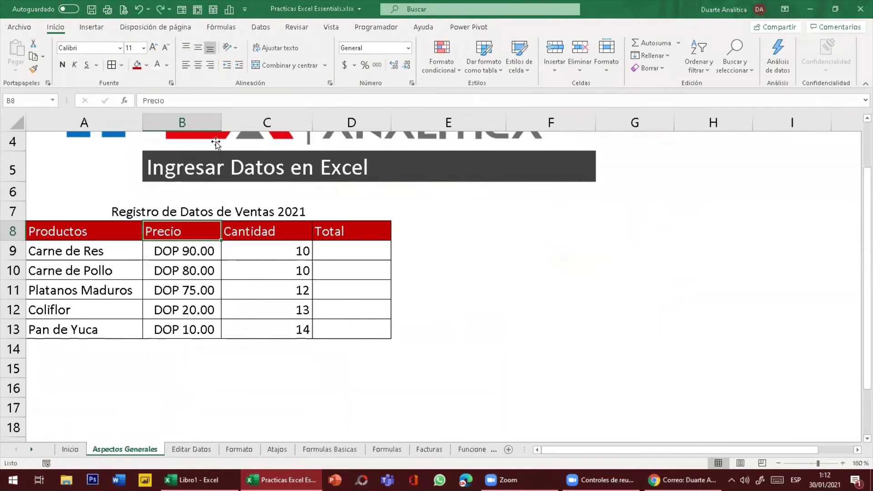
- Select all of column B, try inserting a new column ahead of it, undo it, and repeat the trial once
click(204, 119)
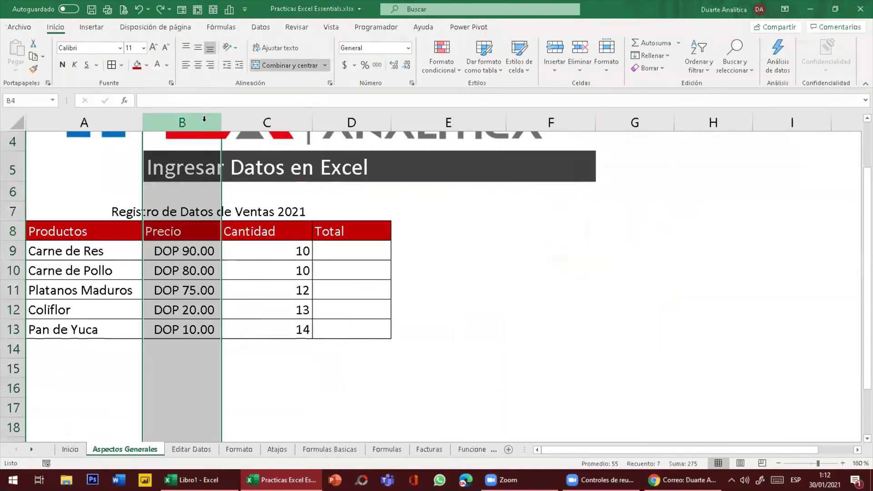
key(ctrl+plus)
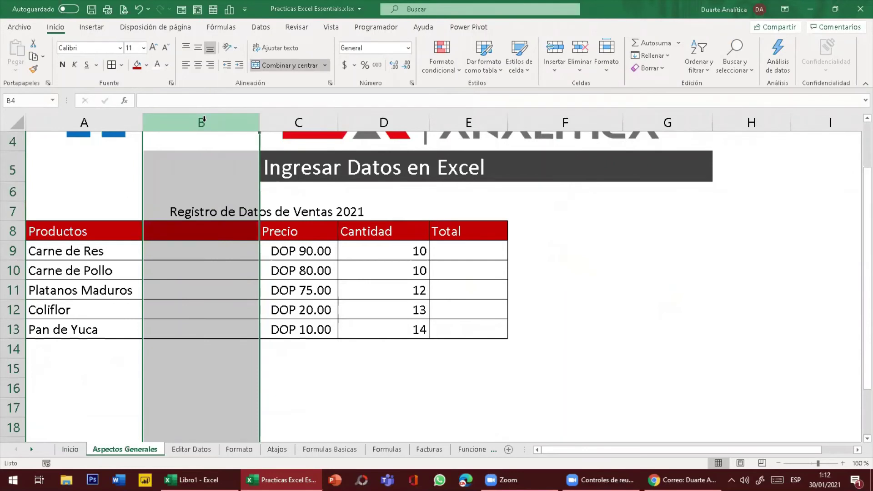
key(ctrl+z)
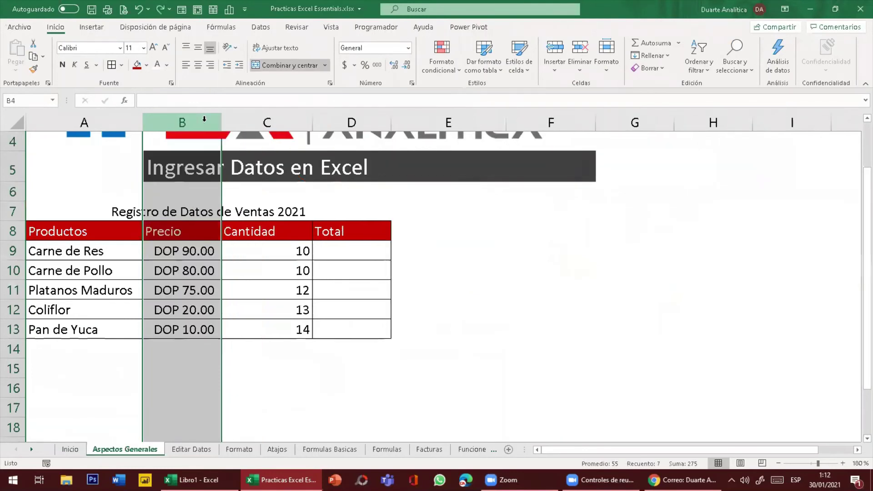
click(182, 278)
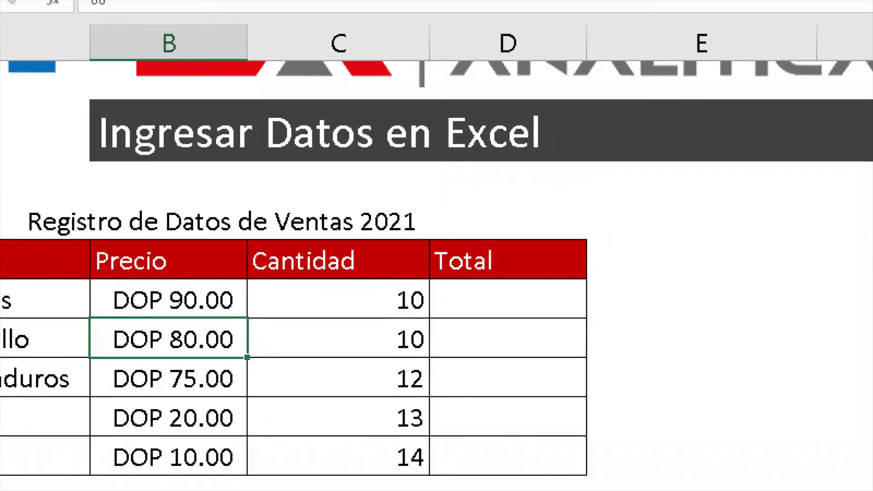
drag(189, 31, 196, 120)
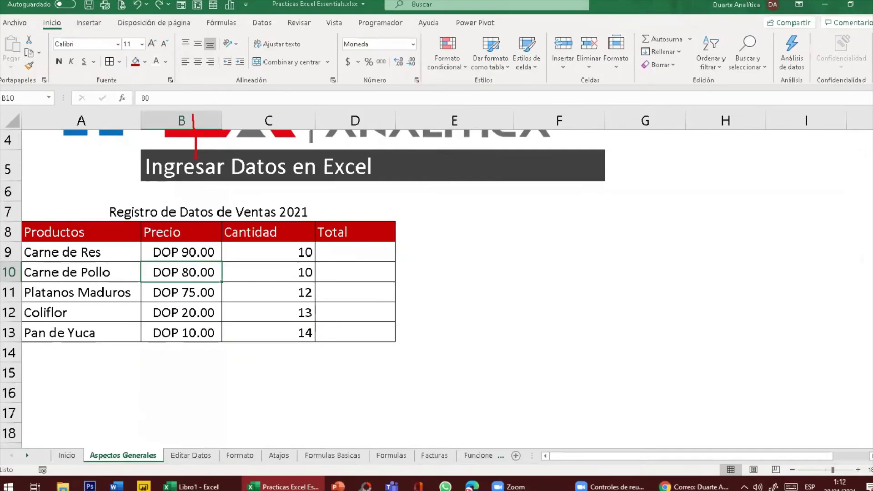
click(204, 122)
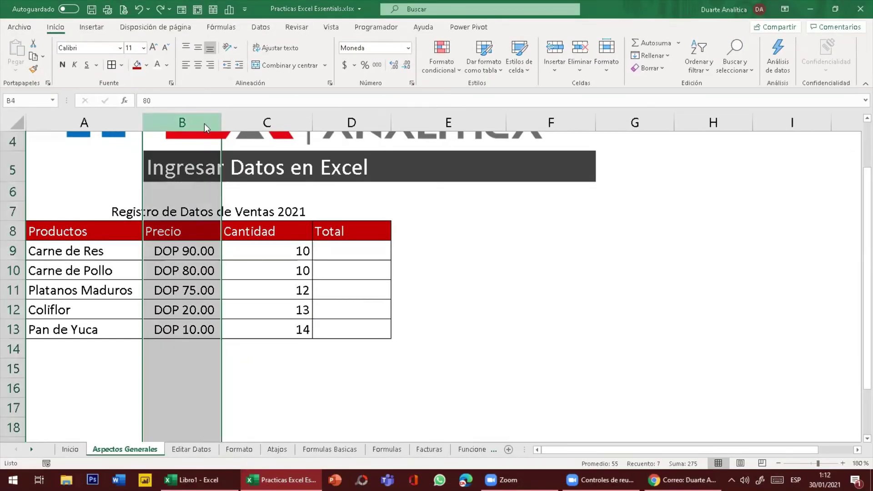
right_click(203, 122)
click(230, 213)
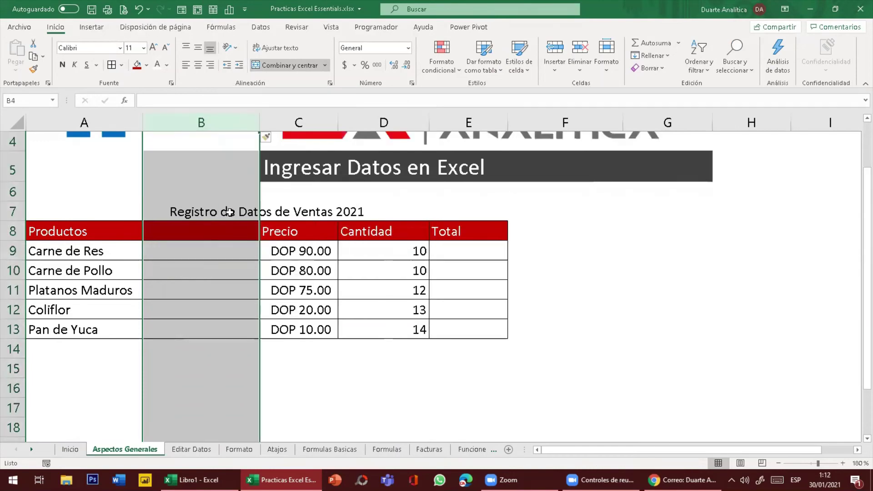
key(ctrl+z)
click(202, 273)
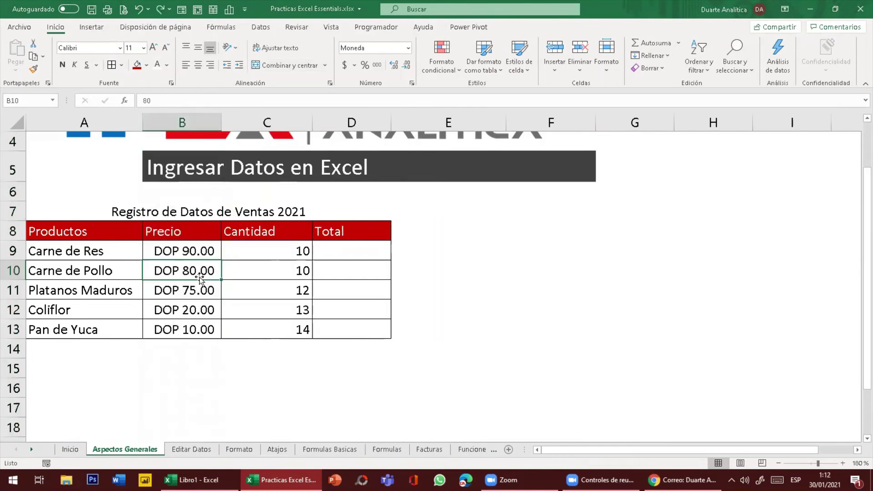
- Insert a column between Productos and Precio and enter the header Descripcion in cell B8
click(187, 115)
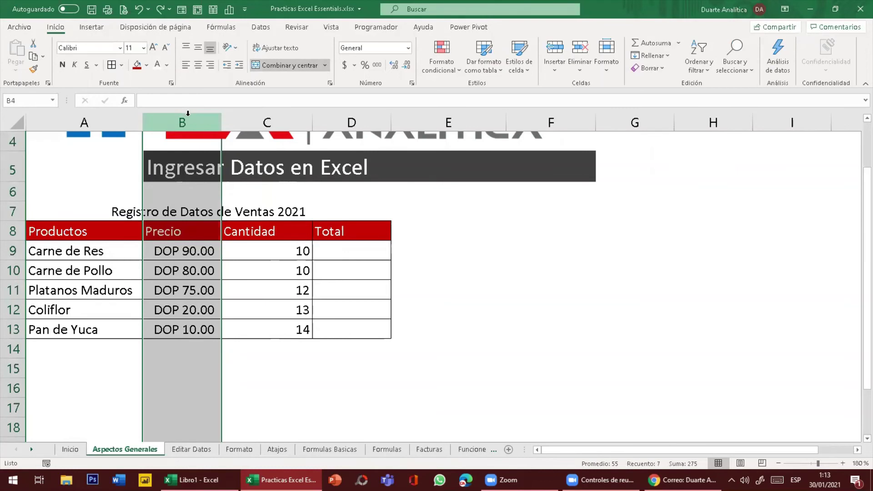
key(ctrl+y)
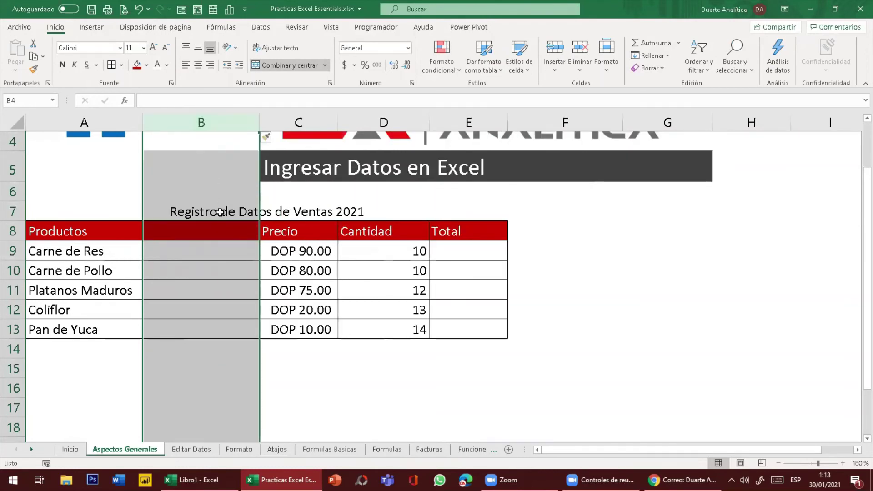
click(221, 231)
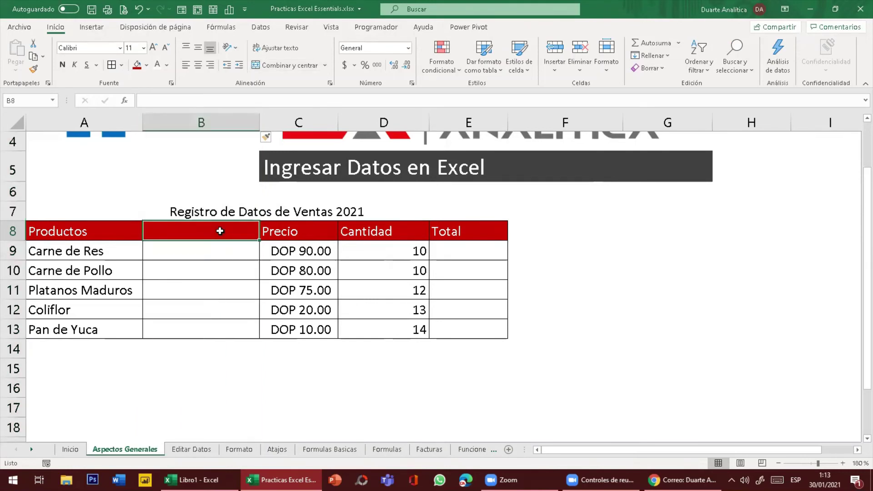
text(DEscripcio)
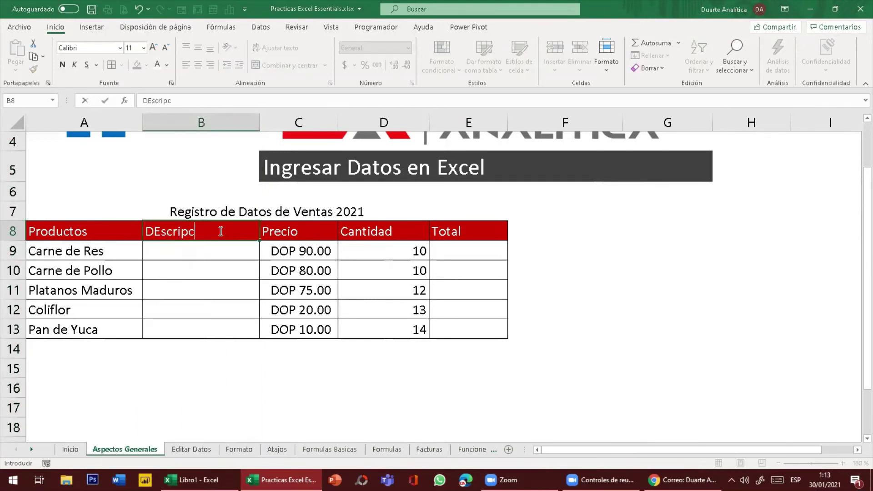
text(n)
key(Return)
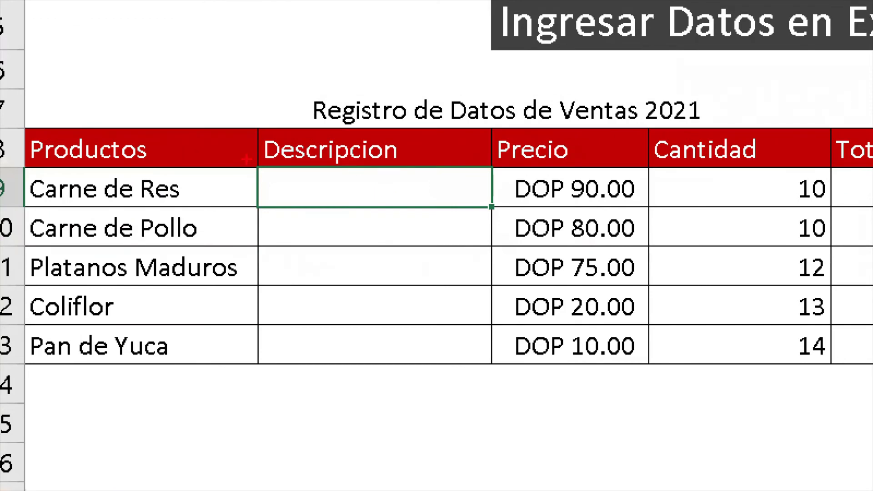
drag(223, 144, 235, 110)
mouse_move(429, 143)
mouse_down()
mouse_move(425, 304)
mouse_move(437, 374)
mouse_up()
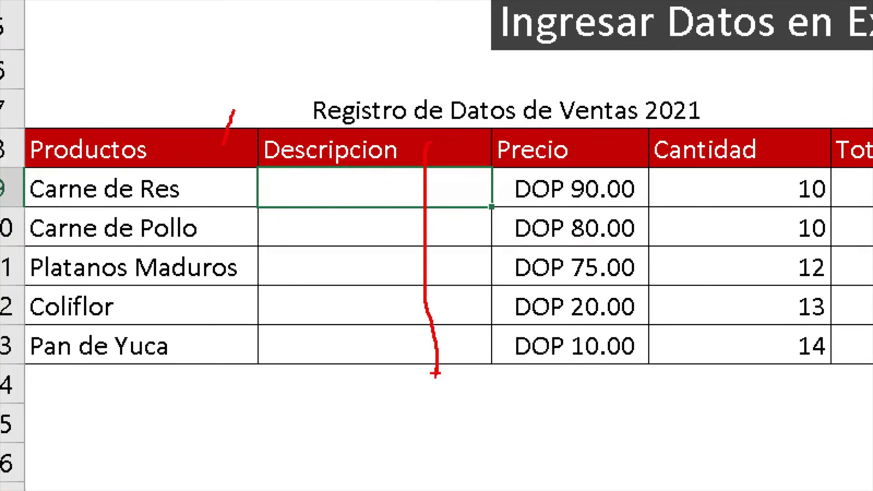
key(Escape)
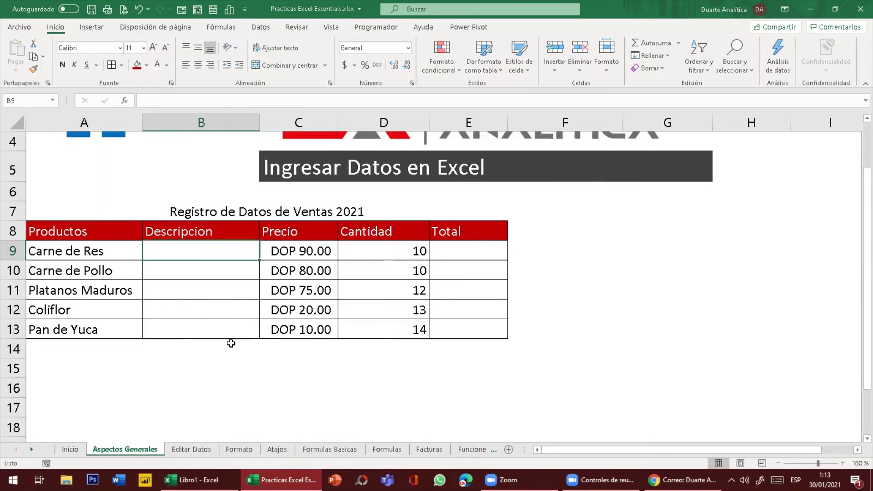
- Narrow the Descripcion column, and widen it again until it is slightly wider than the Productos column
key(ctrl+1)
click(260, 174)
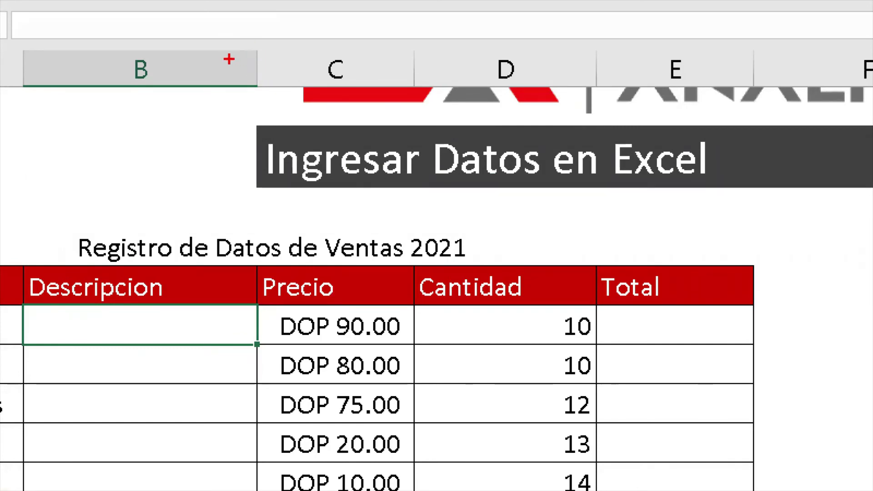
mouse_move(210, 75)
mouse_down()
mouse_move(295, 123)
mouse_move(323, 103)
mouse_up()
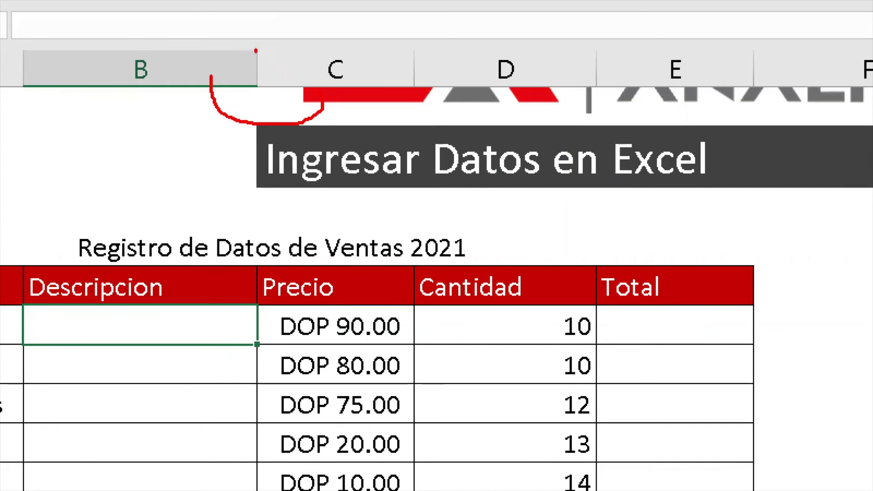
drag(256, 49, 257, 103)
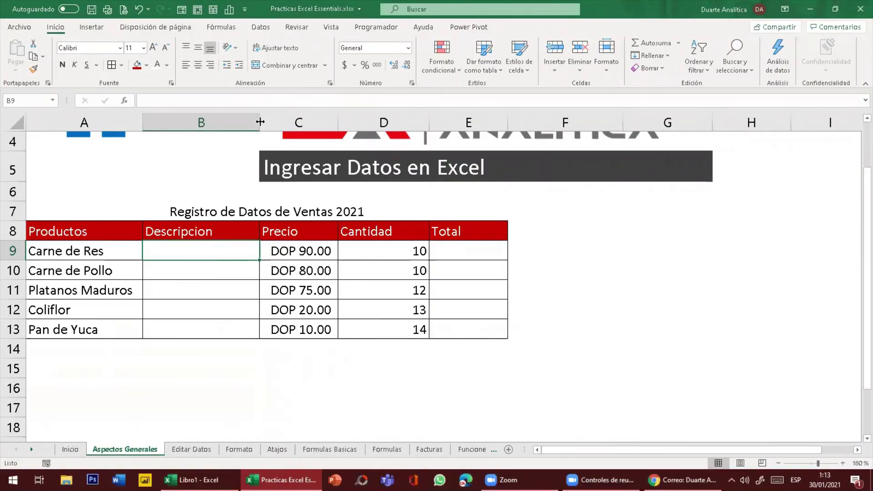
drag(260, 122, 225, 122)
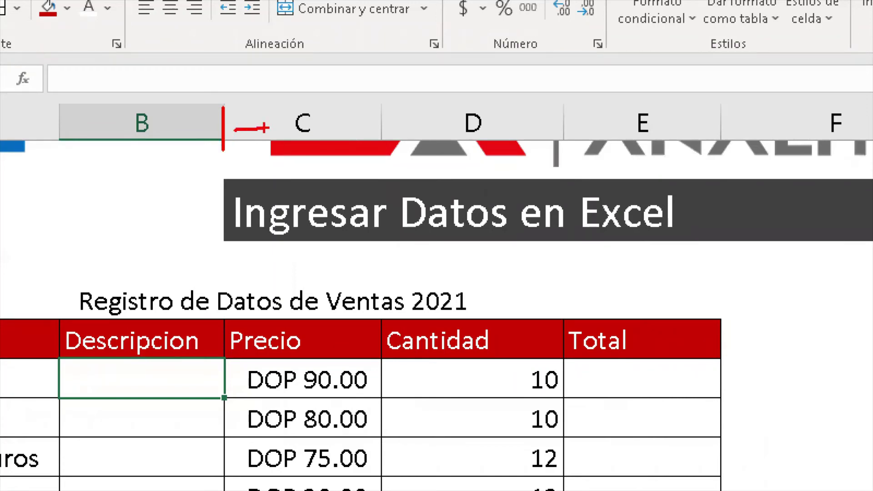
mouse_move(214, 128)
mouse_down()
mouse_move(173, 124)
mouse_move(203, 145)
mouse_move(224, 124)
mouse_move(268, 125)
mouse_move(222, 123)
mouse_move(286, 123)
mouse_move(241, 124)
mouse_move(278, 128)
mouse_up()
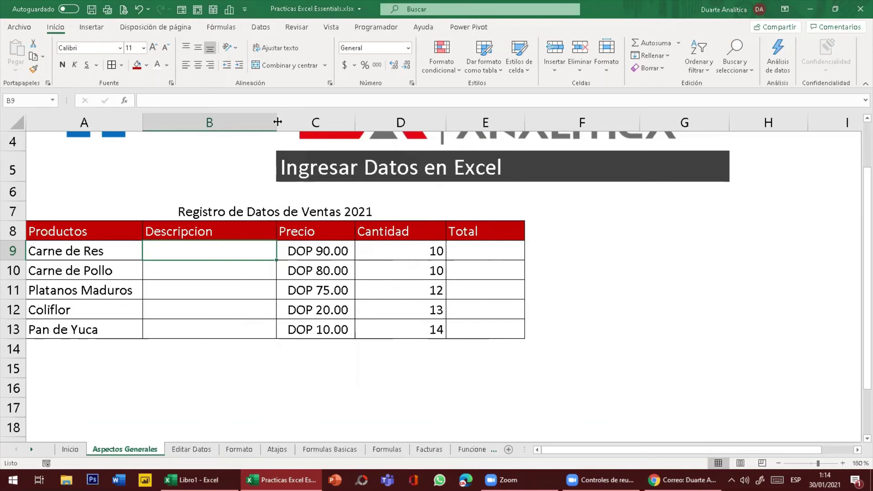
- Auto-fit the Descripcion column to its contents, widen it as a trial, and auto-fit it again
double_click(277, 122)
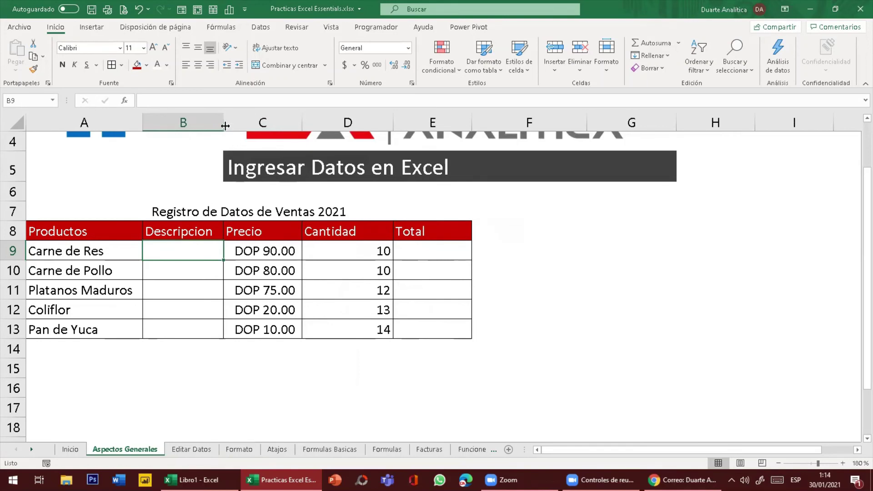
drag(223, 123, 300, 139)
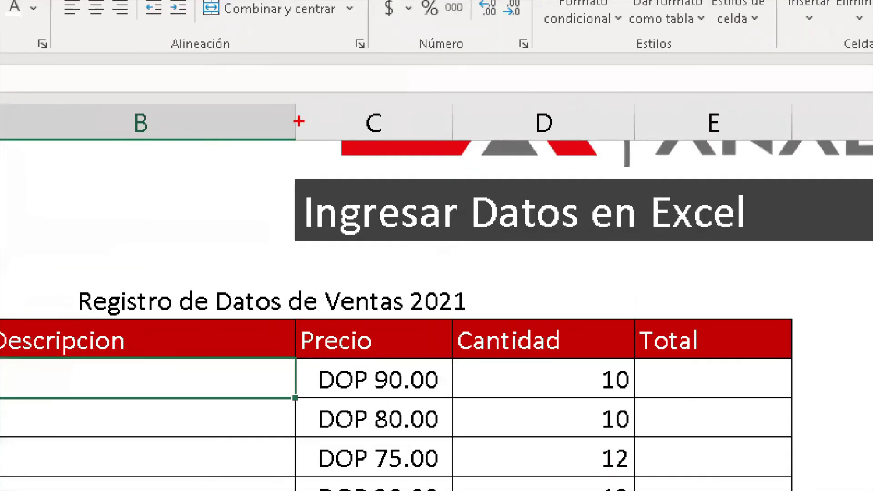
mouse_move(294, 111)
mouse_down()
mouse_move(296, 135)
mouse_move(313, 119)
mouse_up()
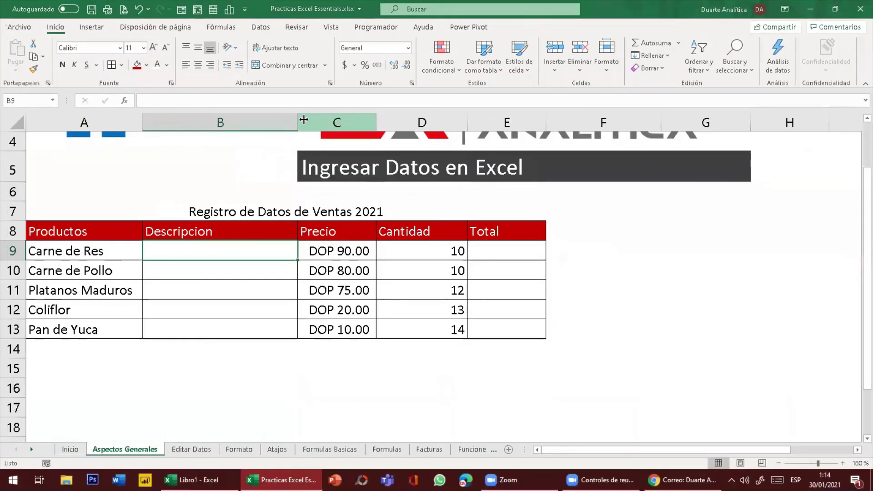
double_click(298, 121)
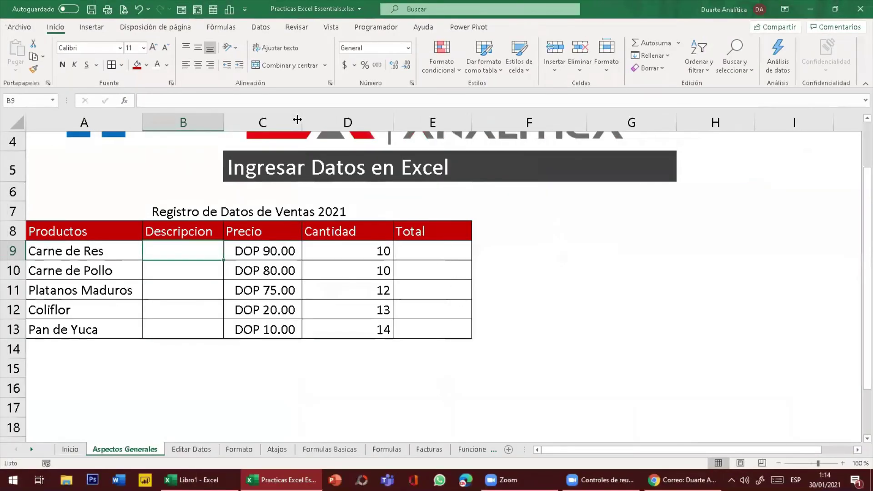
- Auto-fit the widths of the Productos, Precio and Cantidad columns to their contents
double_click(142, 120)
double_click(301, 121)
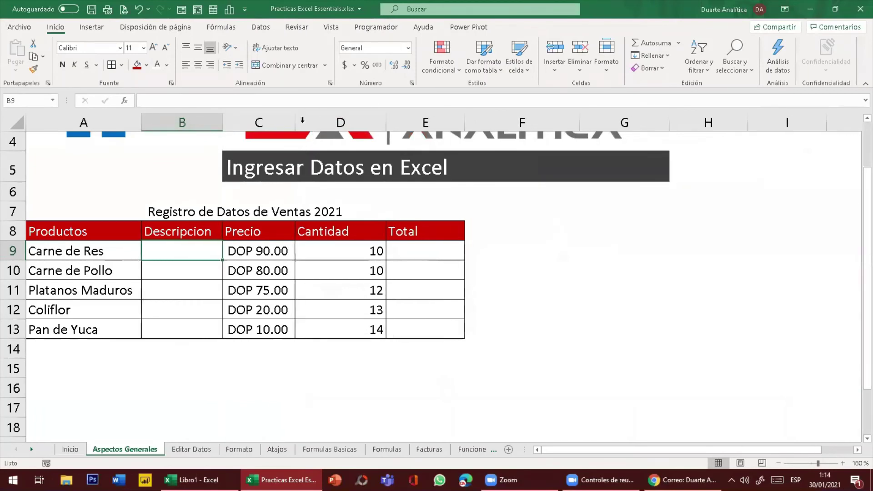
double_click(386, 121)
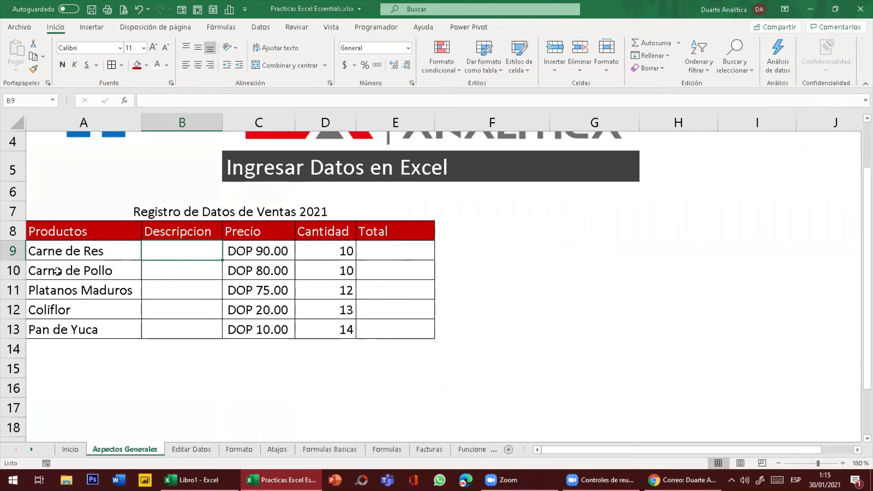
- Try inserting a blank row above the Carne de Pollo row, and undo the insertion
click(9, 271)
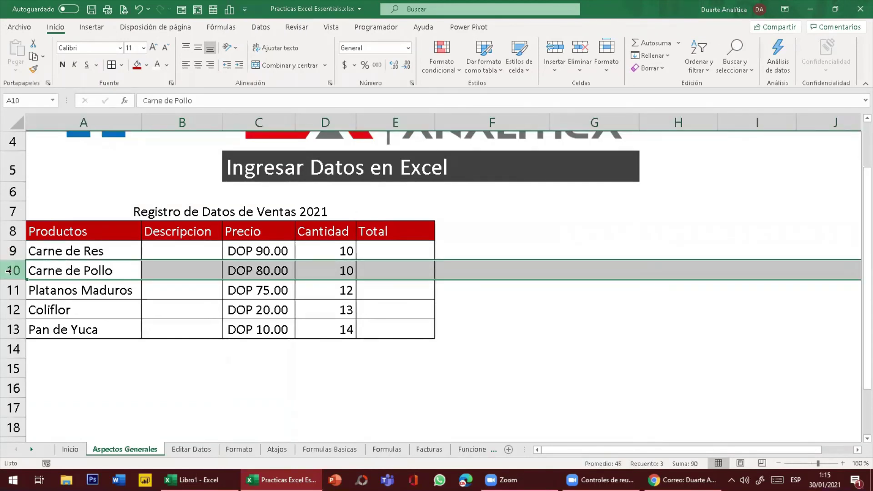
right_click(9, 271)
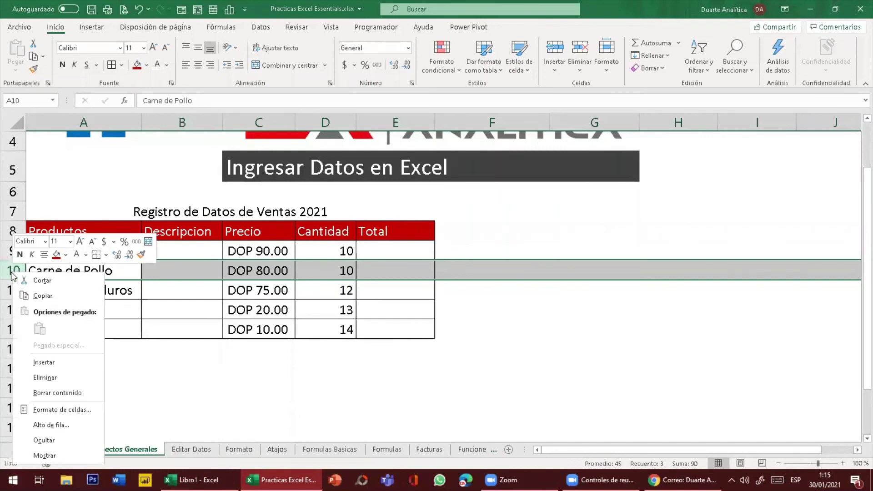
click(46, 362)
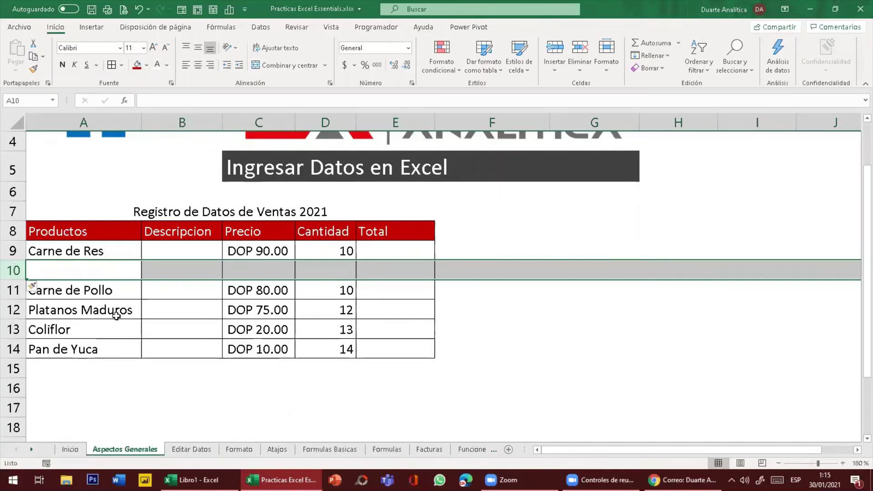
click(113, 271)
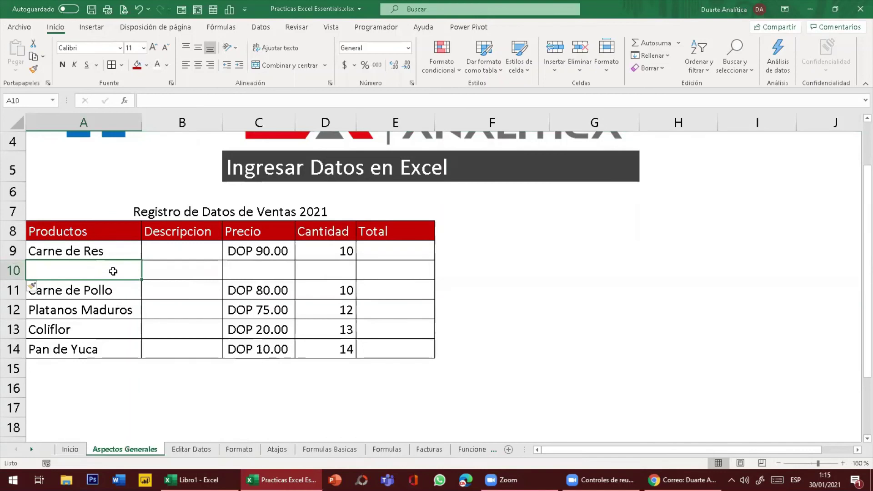
key(ctrl+z)
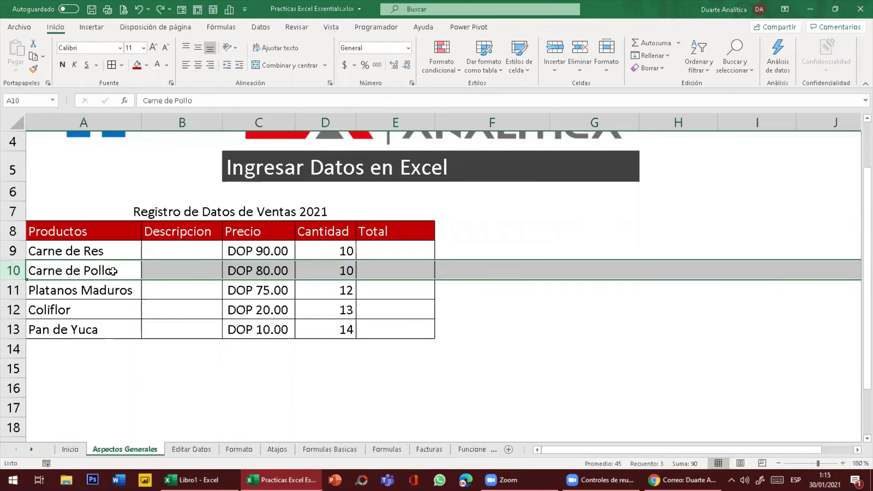
click(97, 286)
- Insert a new row 10 above Carne de Pollo and enter the product Carne de Cerdo in A10
click(9, 271)
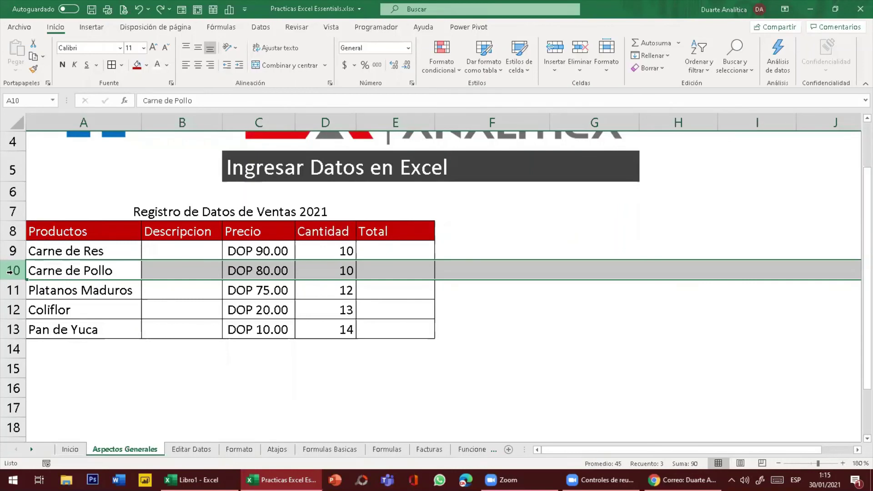
key(ctrl+plus)
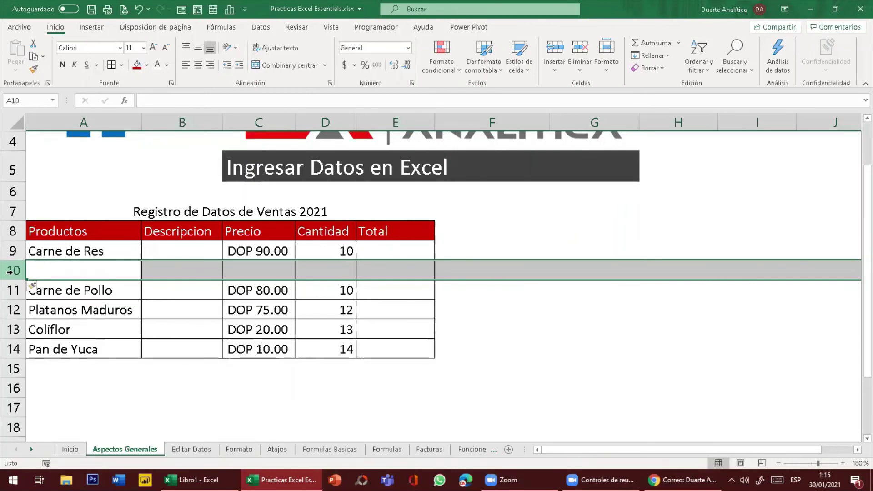
click(62, 269)
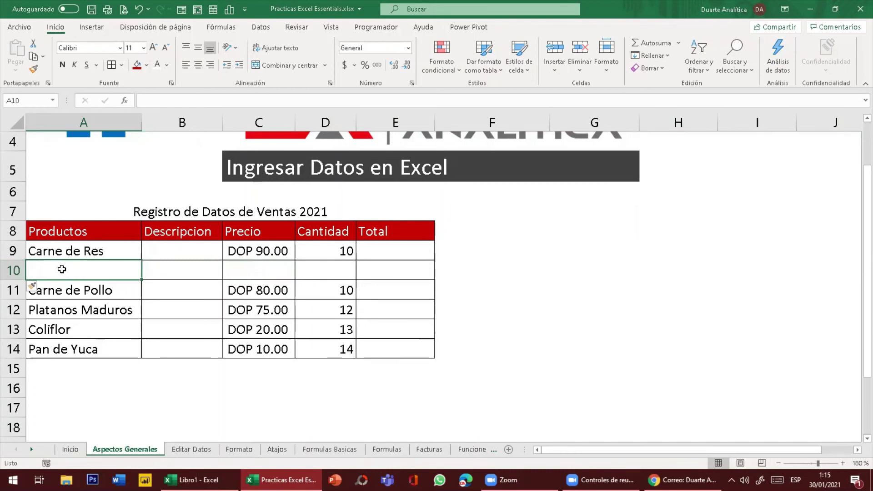
text(Carne de Cerdo)
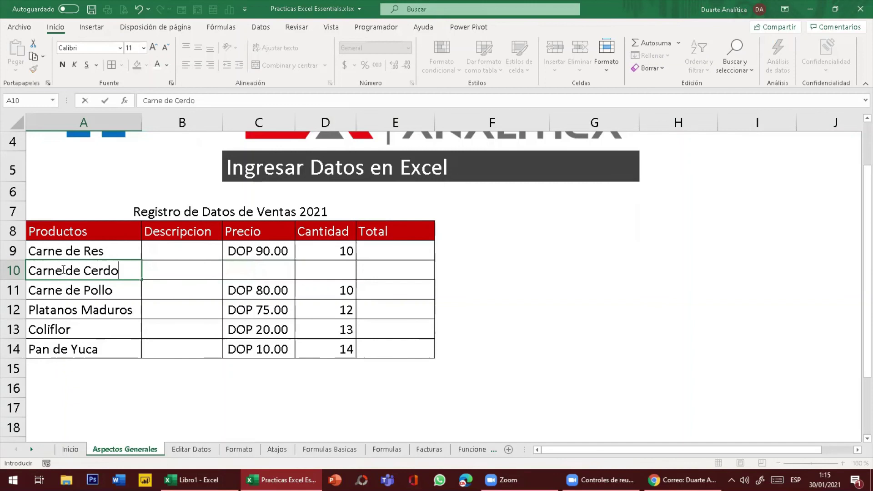
key(Tab)
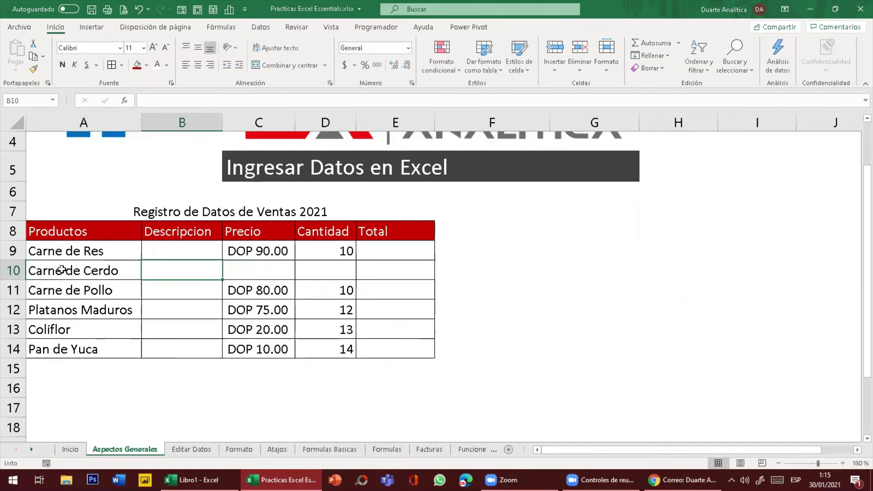
- Enter a Precio of 80 and a Cantidad of 10 for Carne de Cerdo
key(Tab)
text(80)
key(Return)
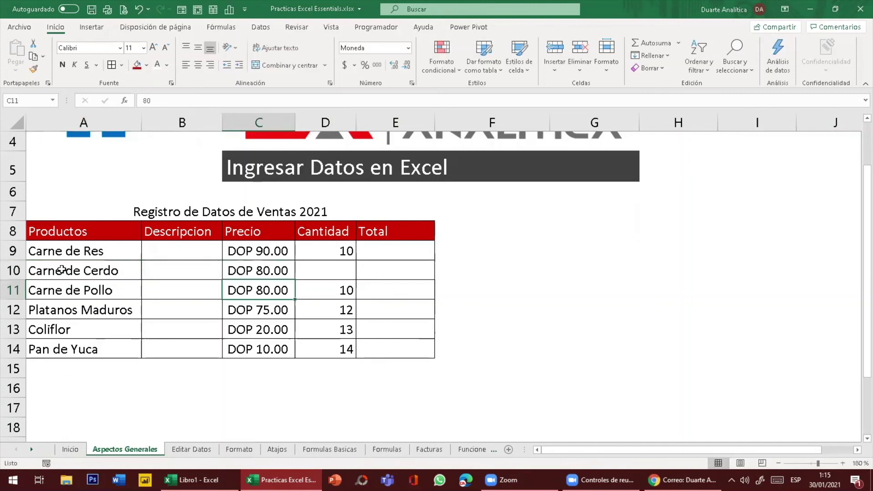
key(Up)
key(Right)
text(10)
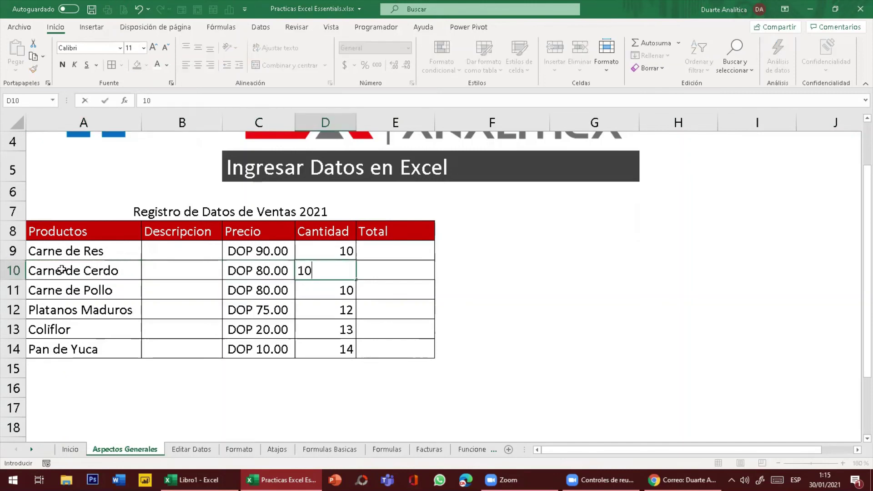
key(Return)
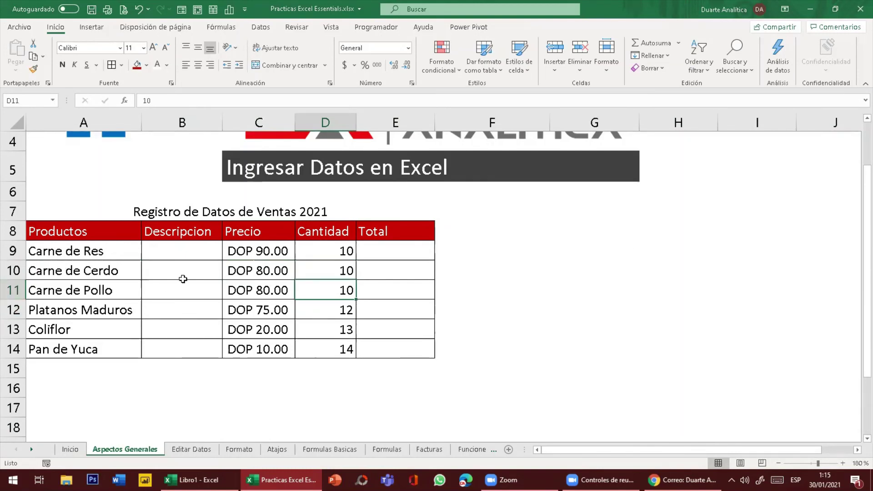
- Enter LB as the Descripcion of Carne de Res, Carne de Cerdo and Carne de Pollo in B9:B11
click(179, 253)
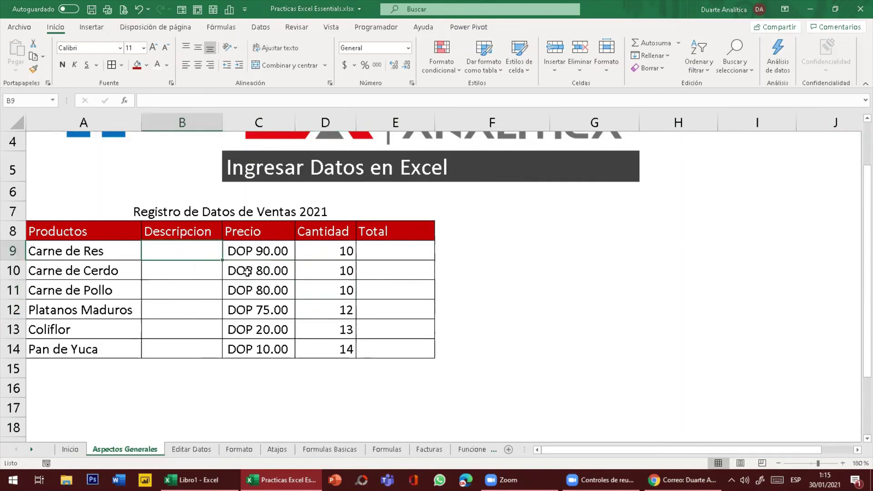
text(LB)
key(Return)
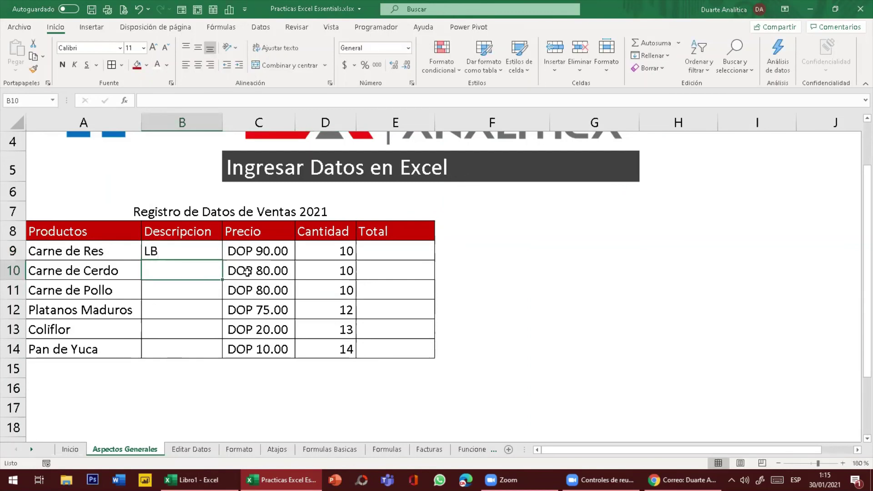
text(Lb)
key(Return)
key(Up)
text(LB)
key(Return)
text(Lb)
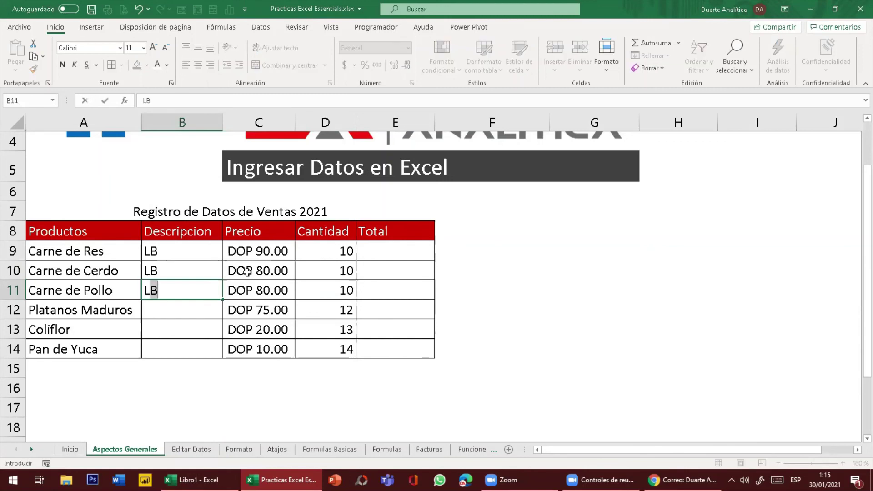
key(BackSpace)
text(B)
key(Return)
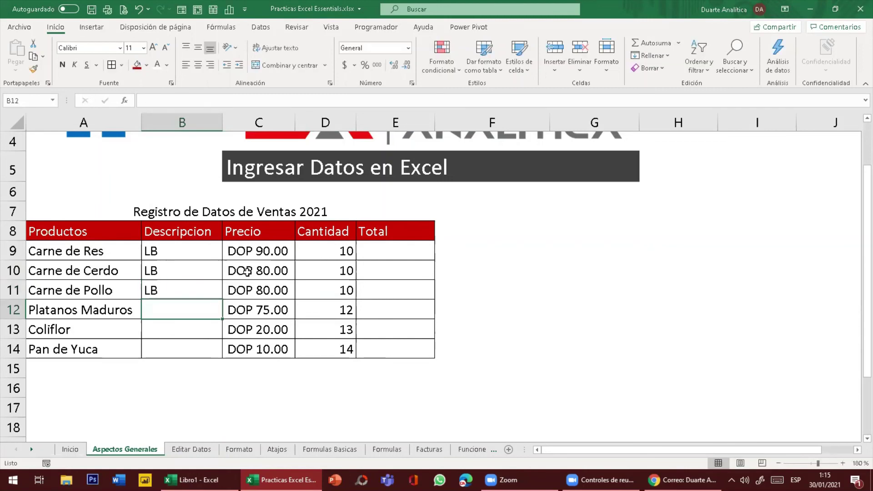
- Enter Unidad as the Descripcion of Platanos Maduros, Coliflor and Pan de Yuca in B12:B14
text(Unidad)
key(Return)
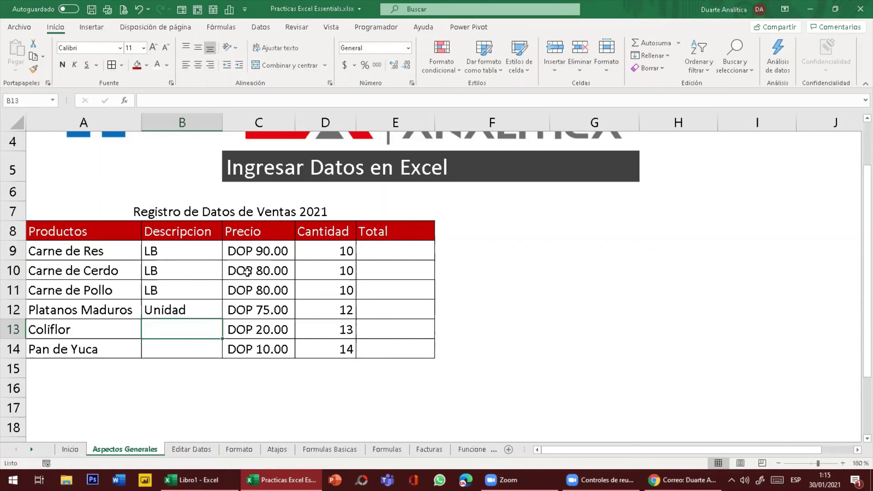
text(U)
key(Return)
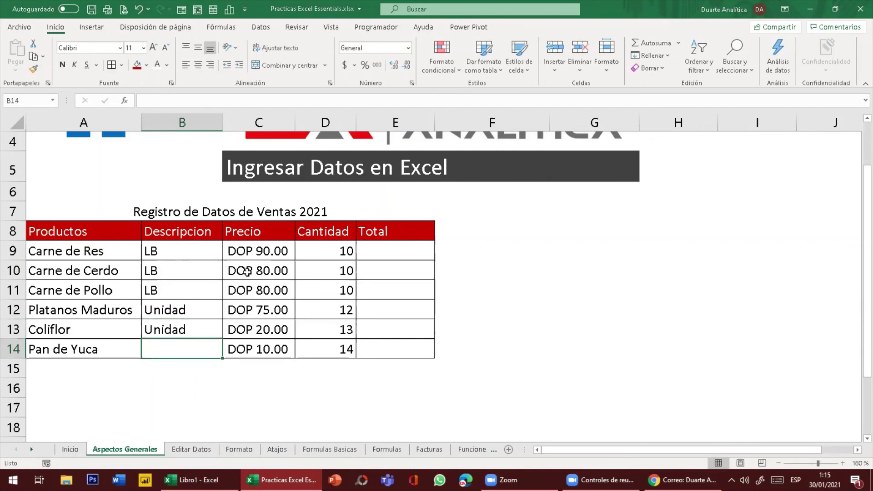
text(U)
key(Return)
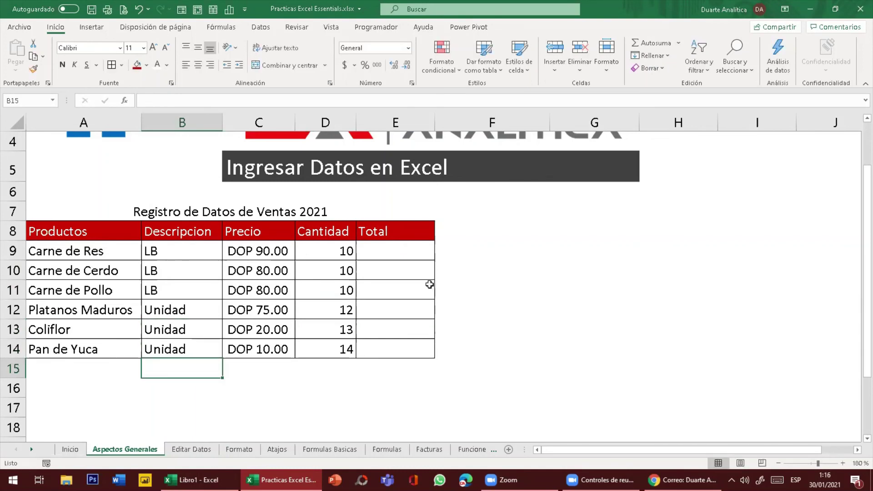
- Calculate the Total for Carne de Res in E9 with the formula =C9*D9
click(408, 322)
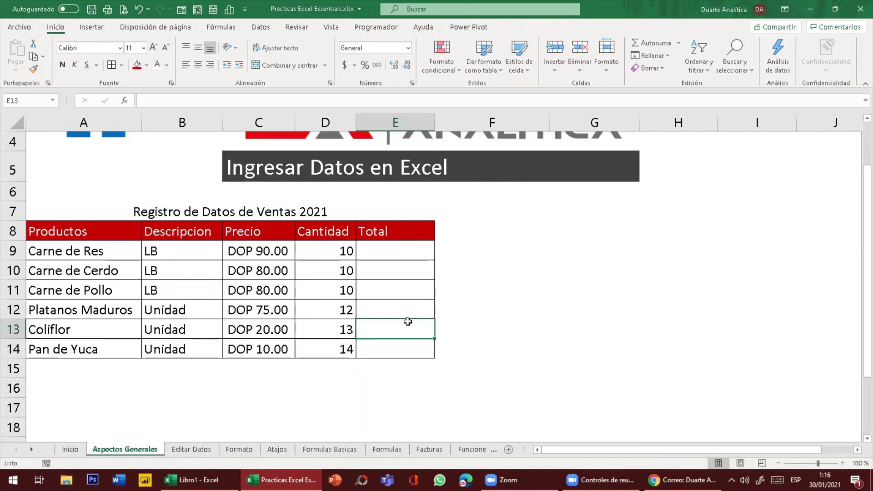
click(397, 250)
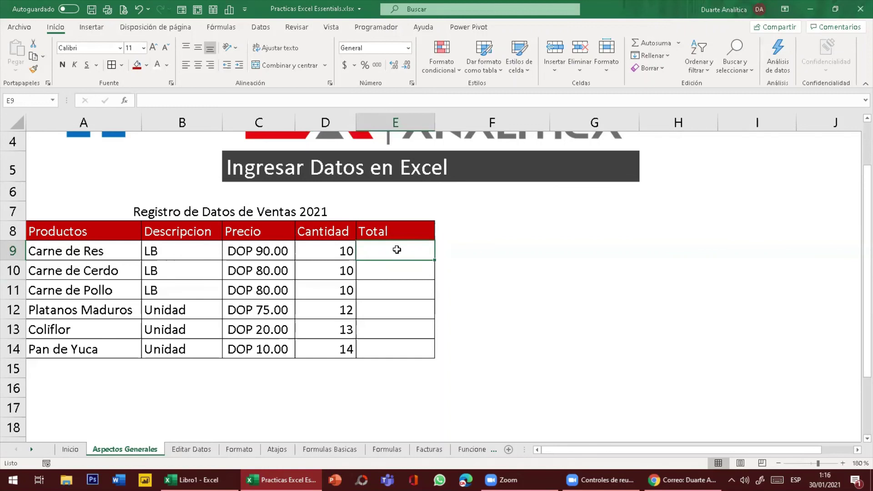
text(=)
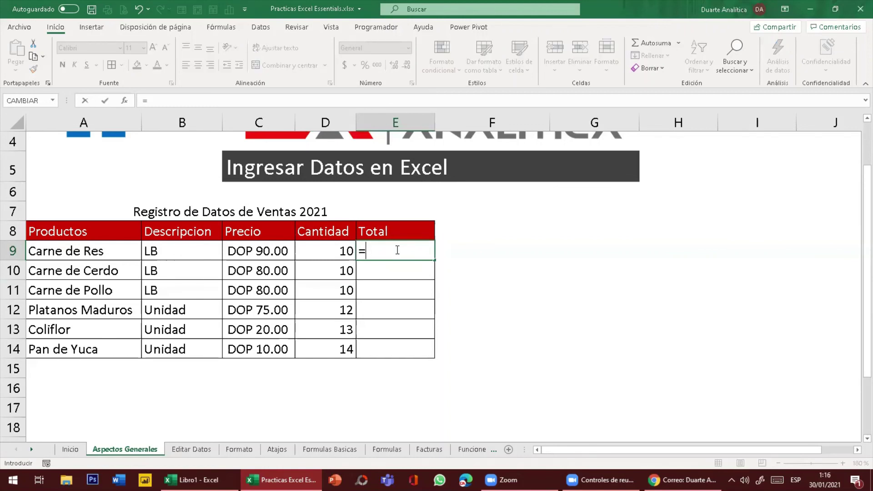
click(275, 248)
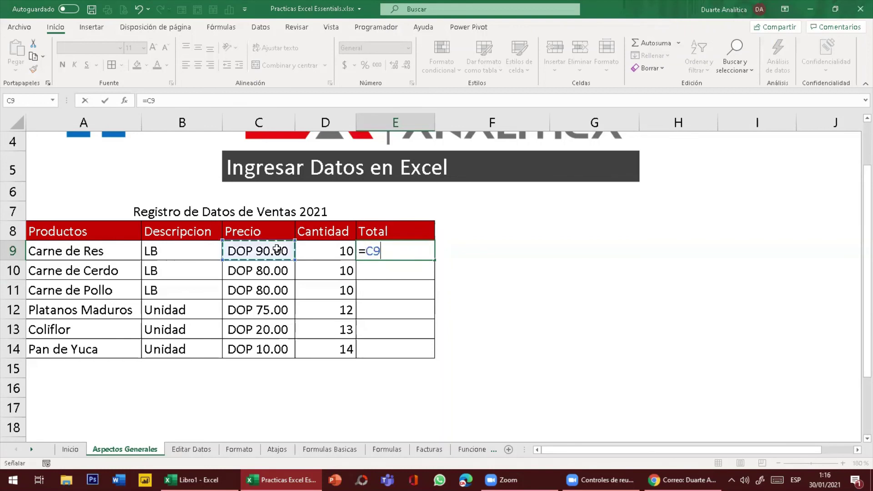
text(*)
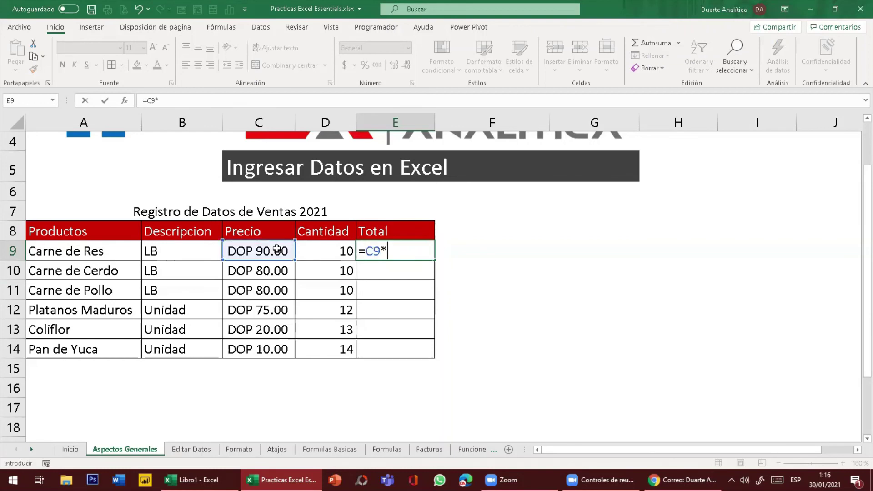
click(322, 250)
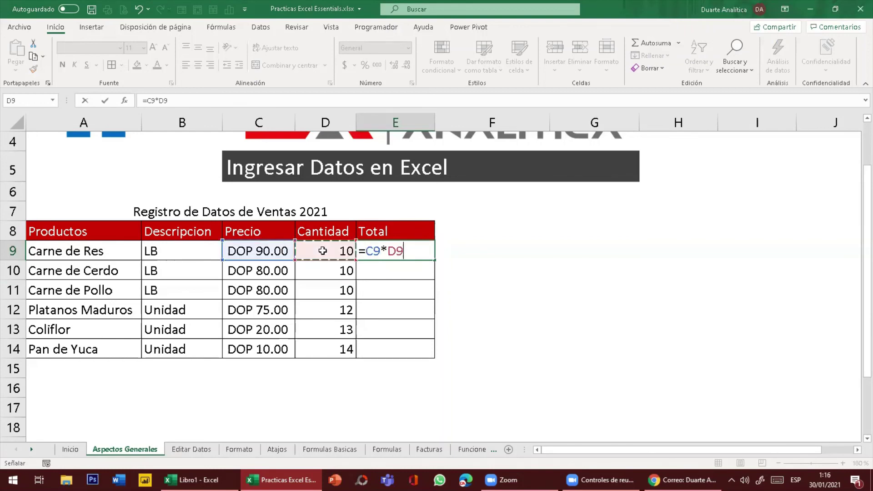
key(Return)
- Fill the Total formula from E9 down through E14 for the remaining products
click(421, 249)
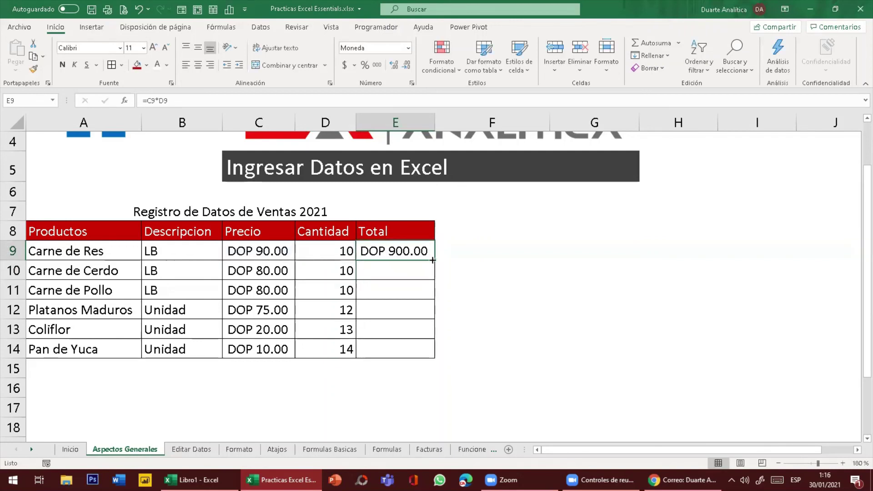
double_click(434, 260)
click(497, 258)
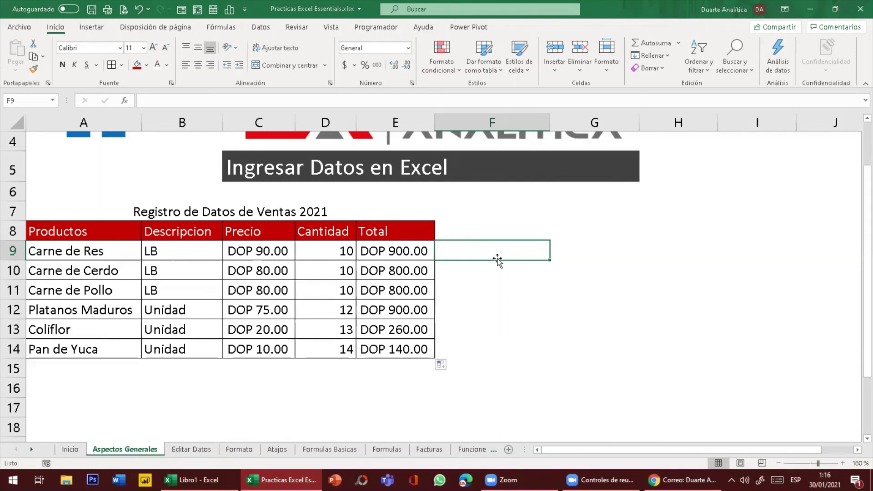
scroll(497, 259, up, 1)
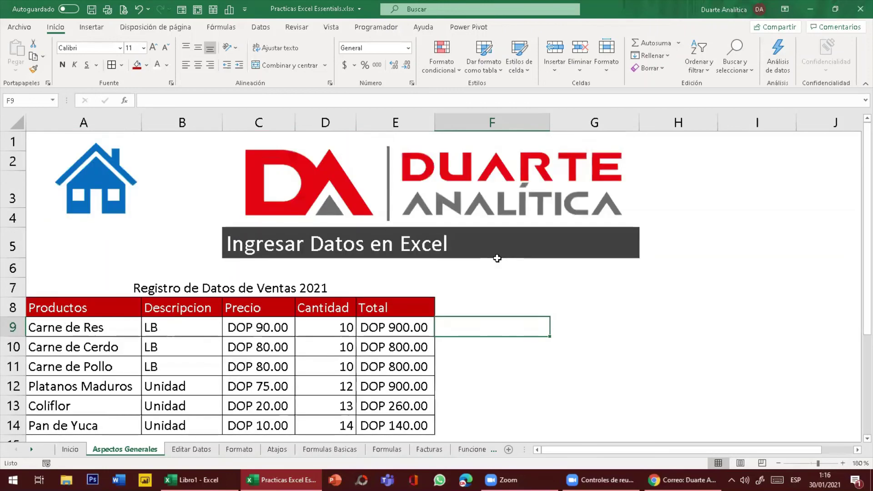
key(Return)
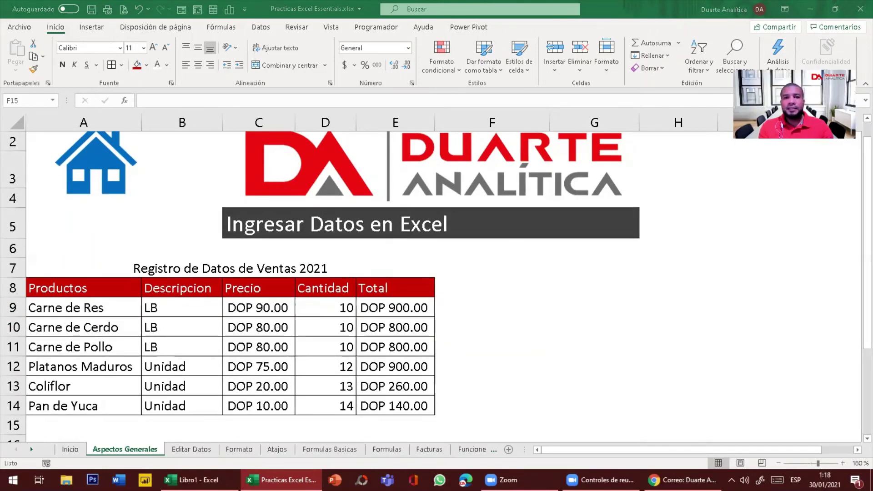